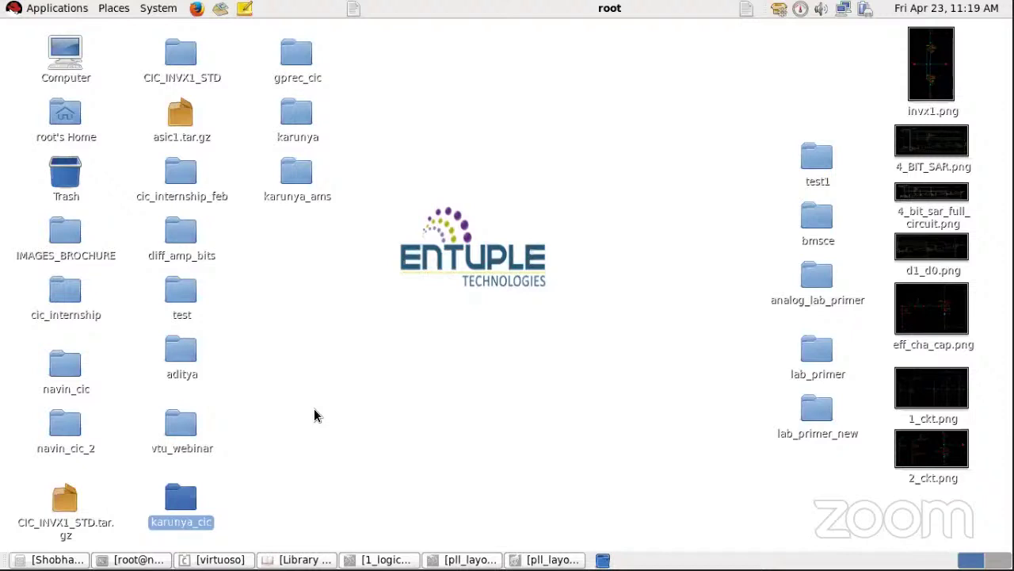
- Create a new folder named KONGU on the desktop
right_click(294, 255)
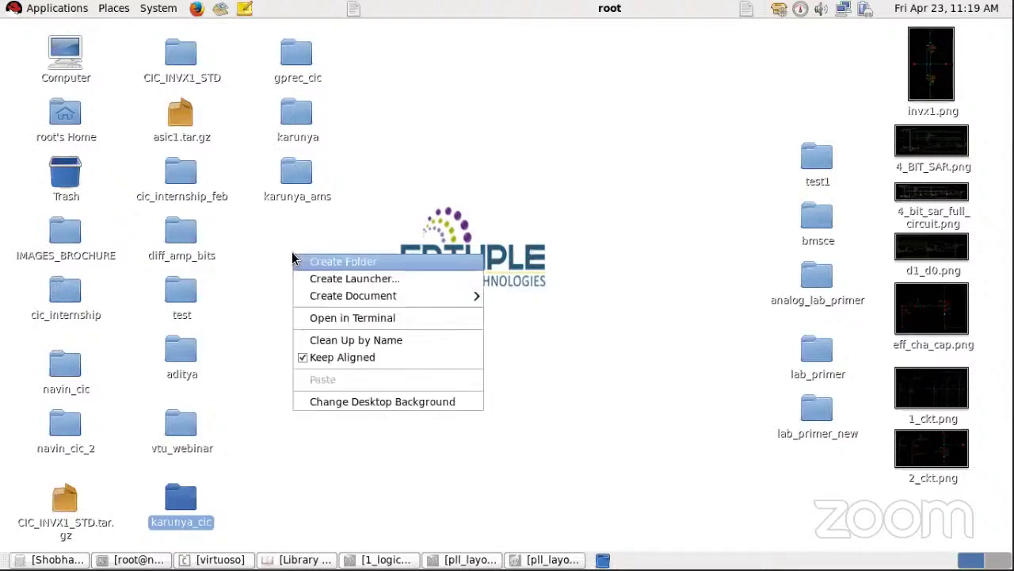
click(373, 265)
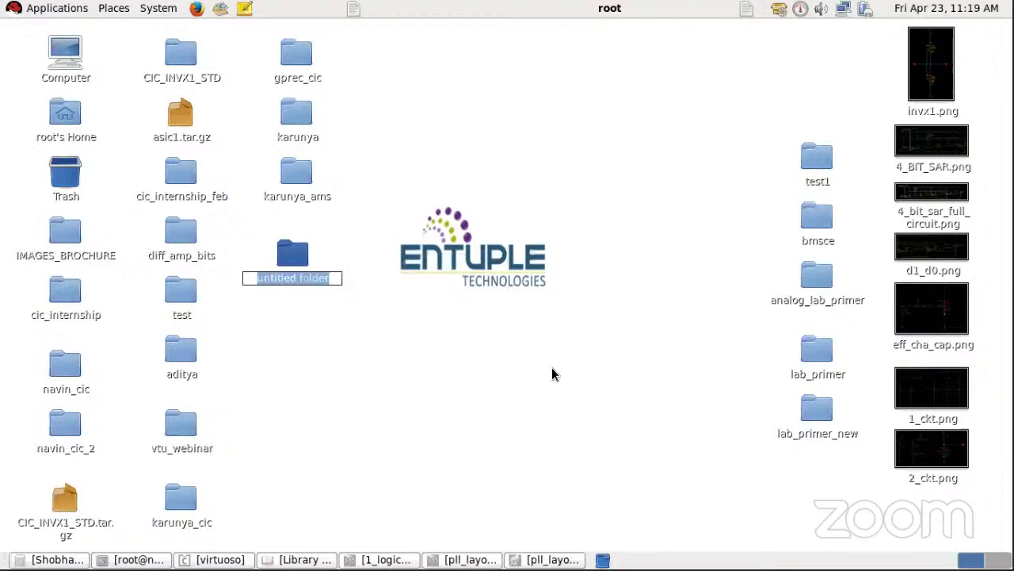
text(KON)
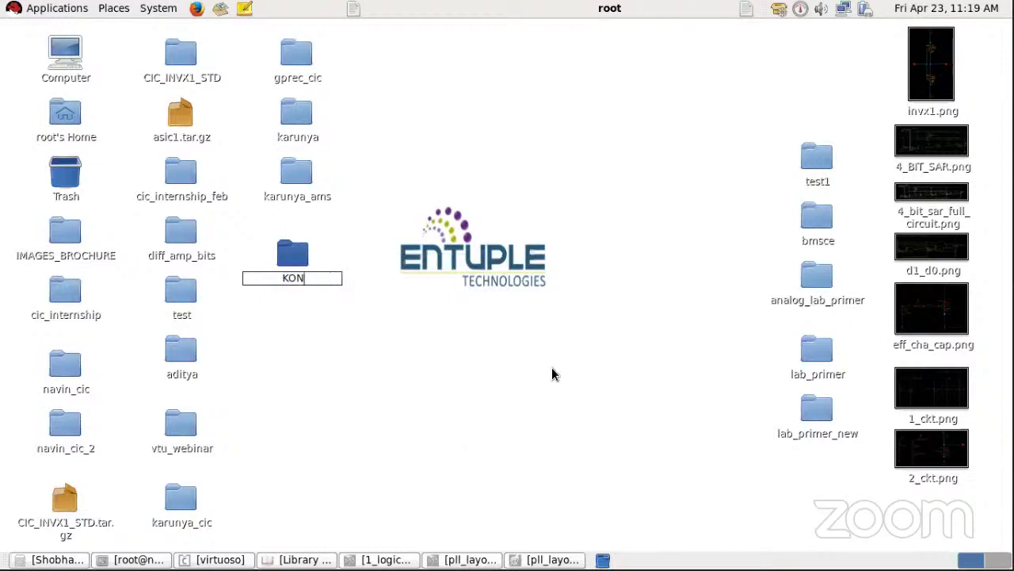
text(GU)
key(Return)
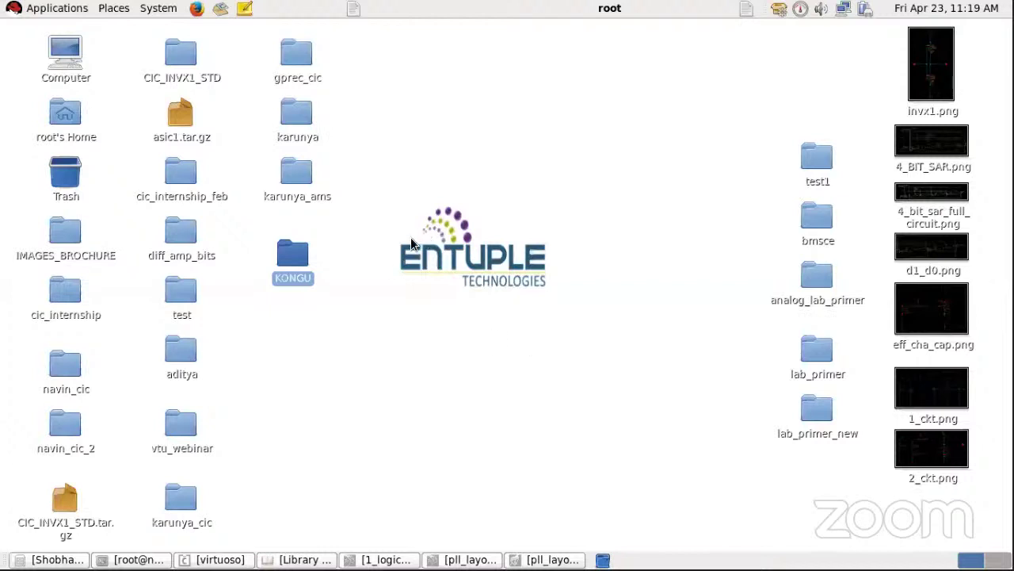
- Open a maximized terminal at the Desktop folder and stop the licence daemon with "killall lmgrd"
right_click(363, 326)
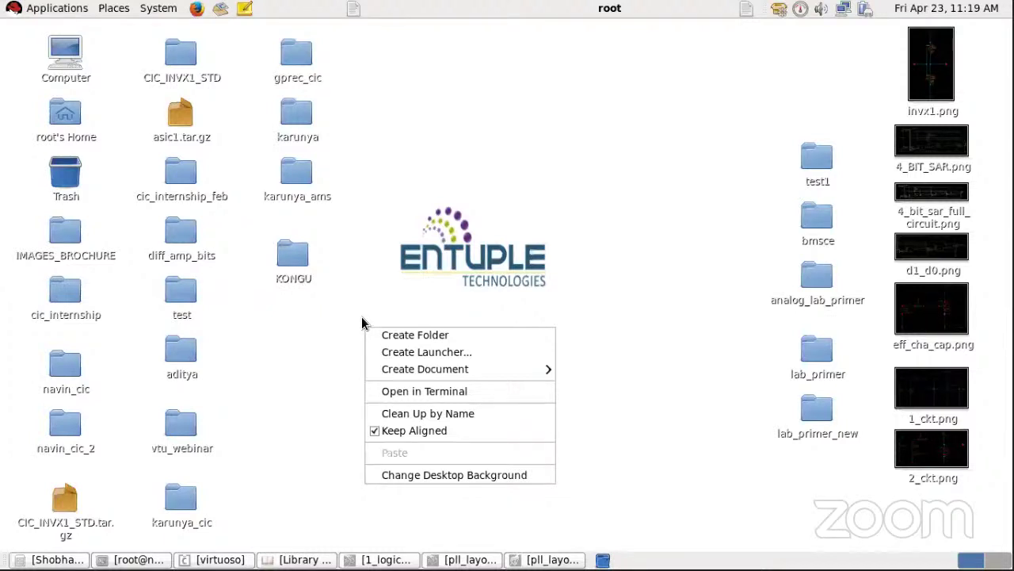
click(441, 392)
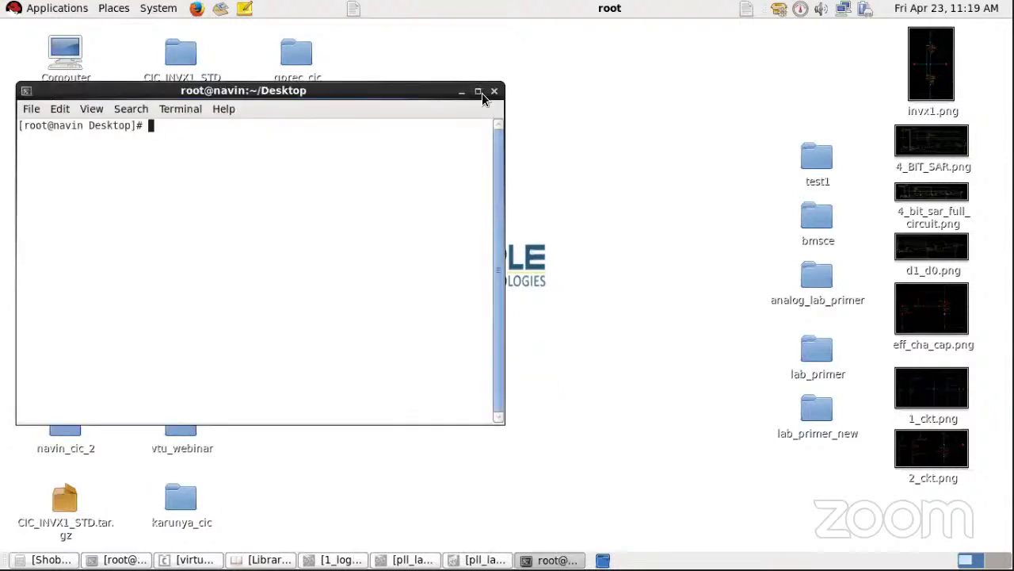
click(484, 93)
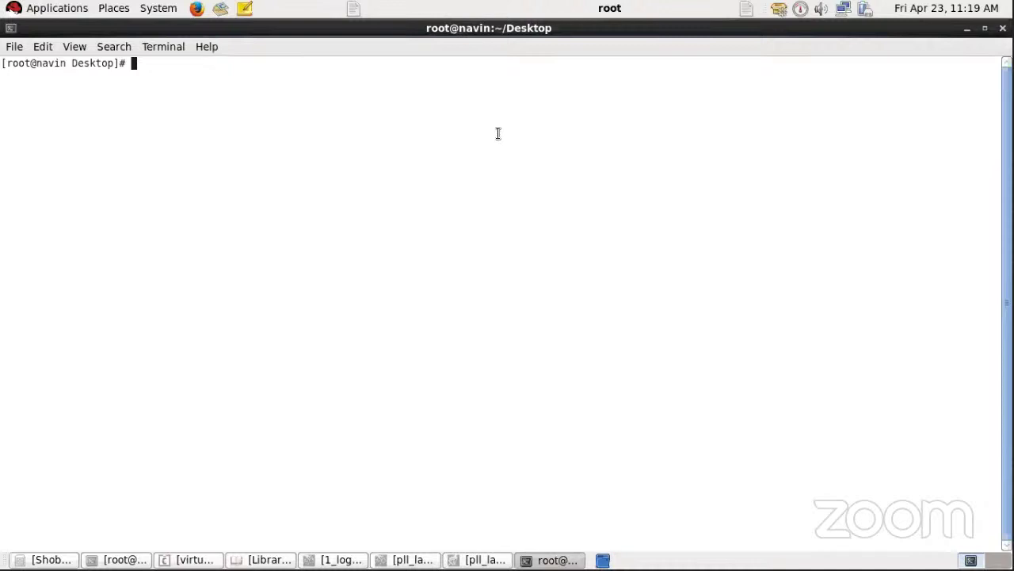
text(killall lmgrd)
key(Return)
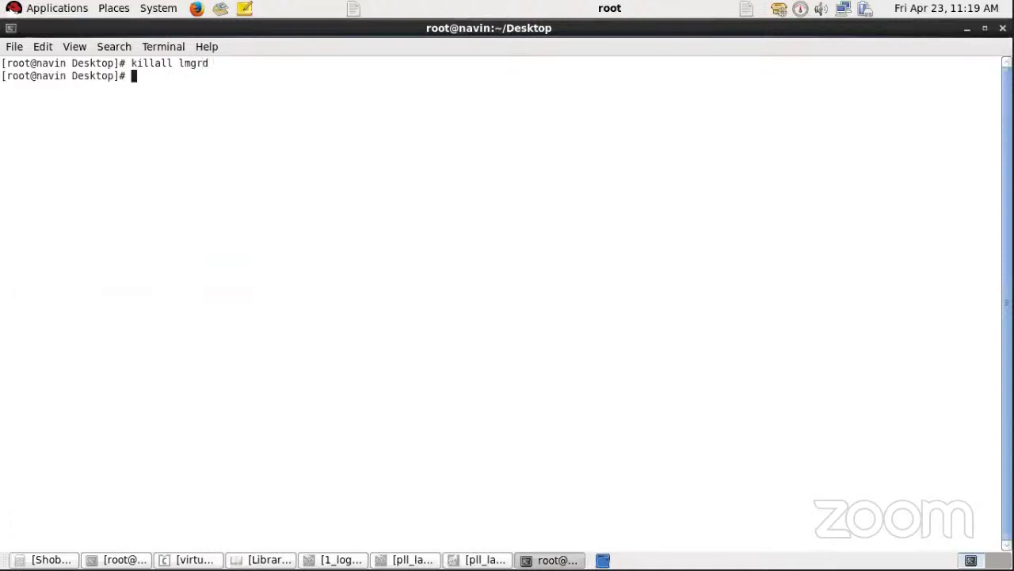
- Restart the licence server by running "source /etc/rc.local", and close that terminal
text(source /etc/rc.local)
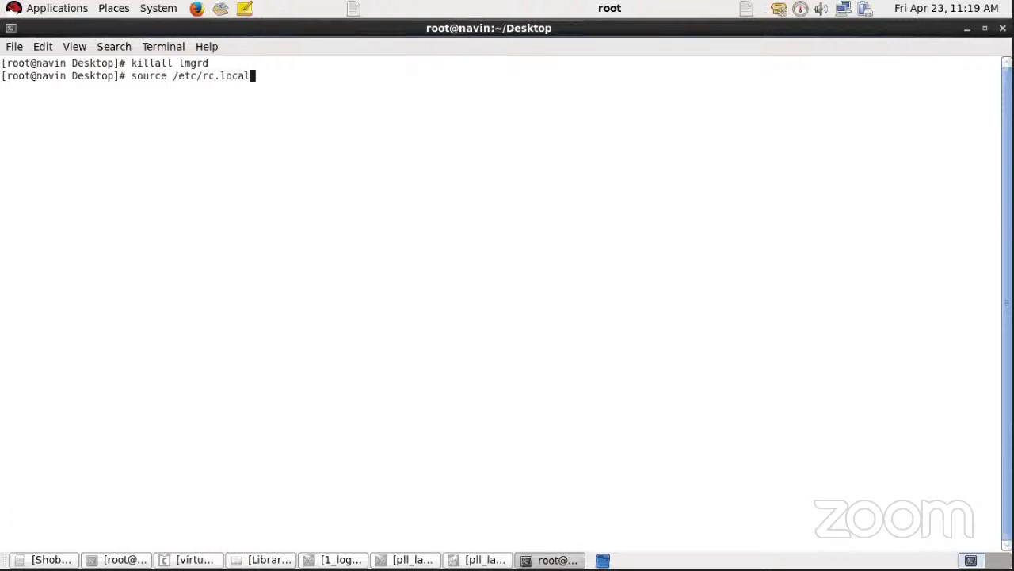
key(Return)
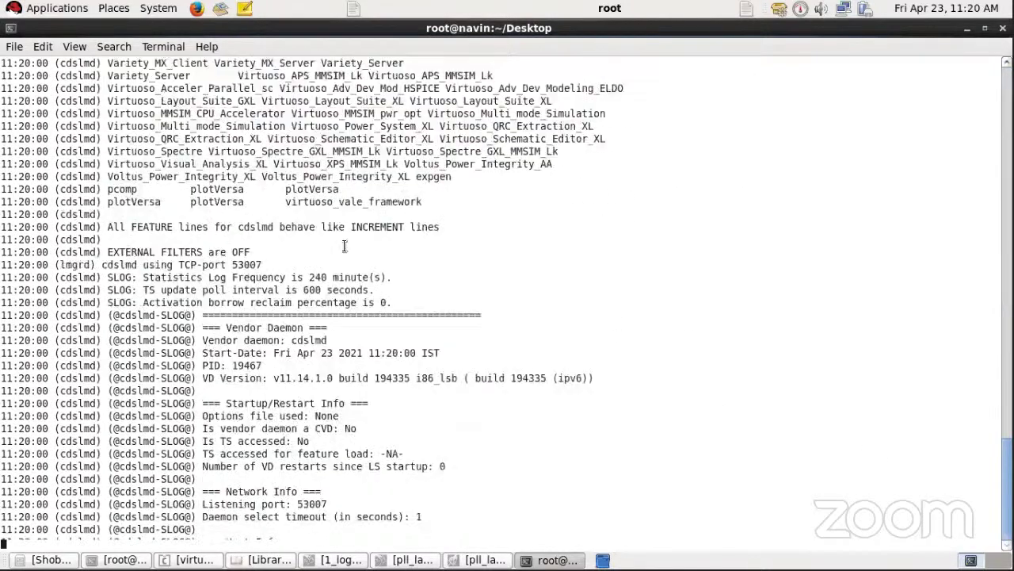
click(1002, 28)
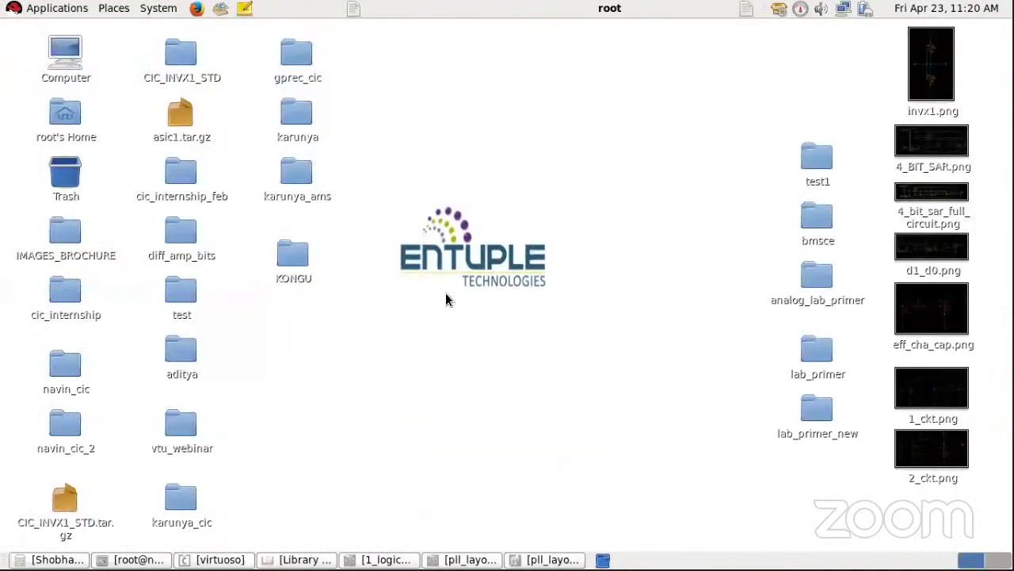
- Open a new terminal at the Desktop folder and maximize its window
right_click(447, 294)
click(507, 359)
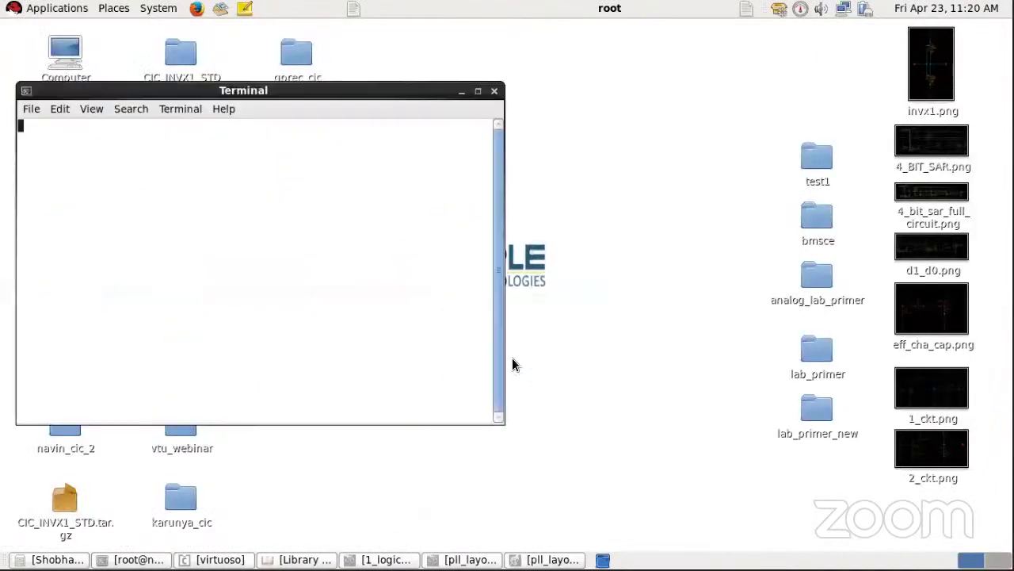
click(478, 91)
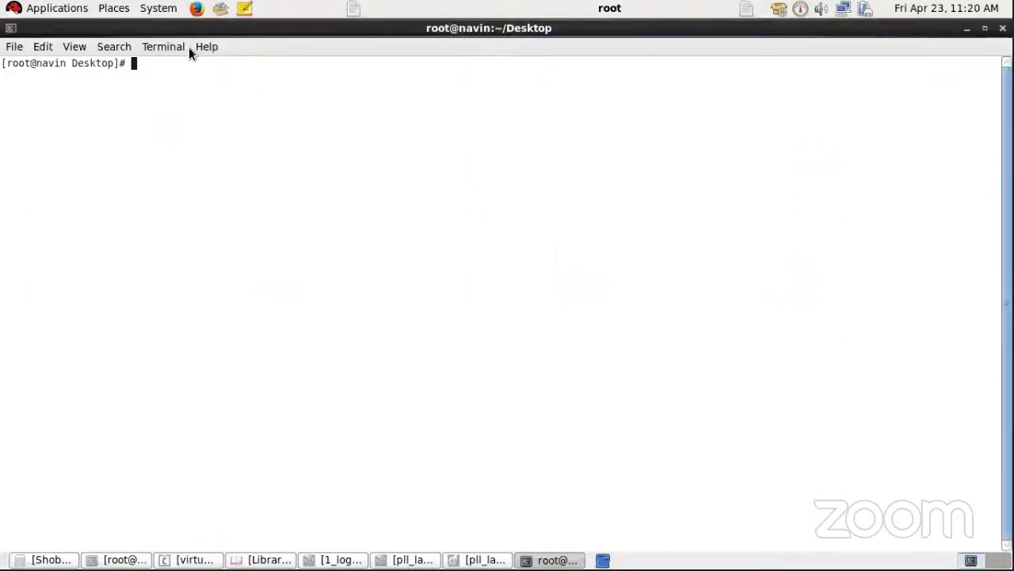
- Enlarge the terminal text by four zoom levels
click(77, 49)
click(90, 117)
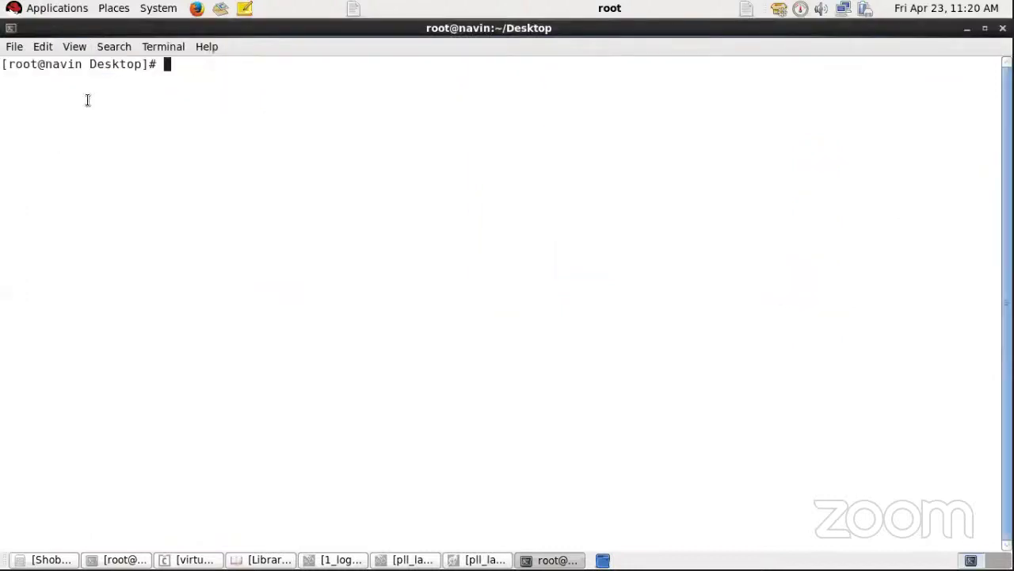
click(76, 47)
click(88, 102)
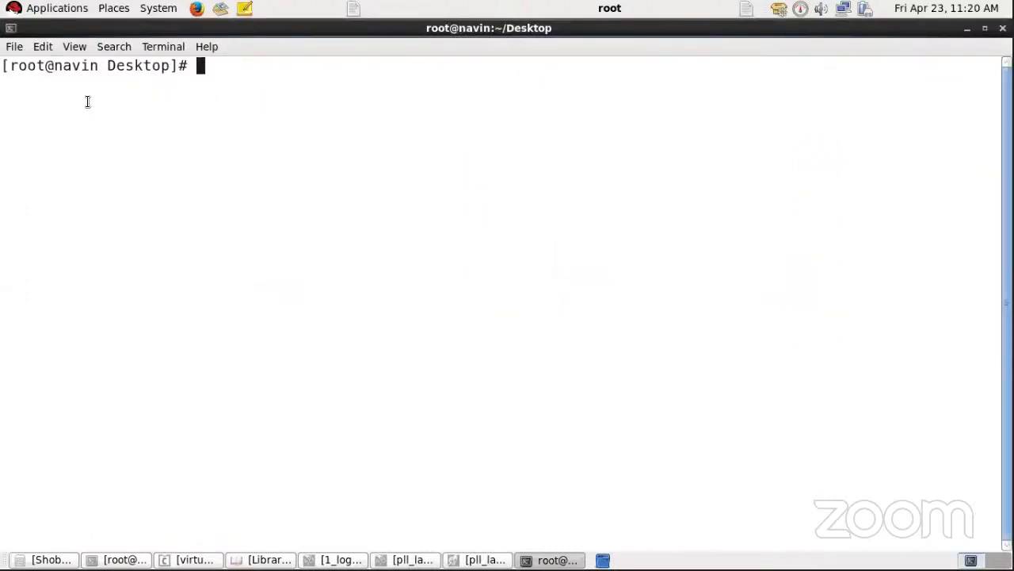
click(77, 47)
click(87, 102)
click(75, 47)
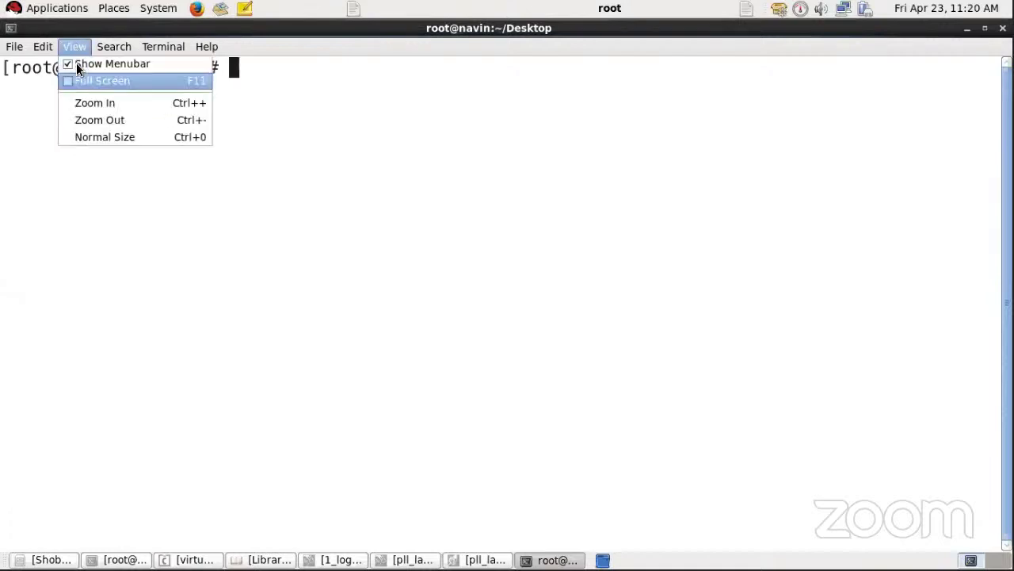
click(119, 102)
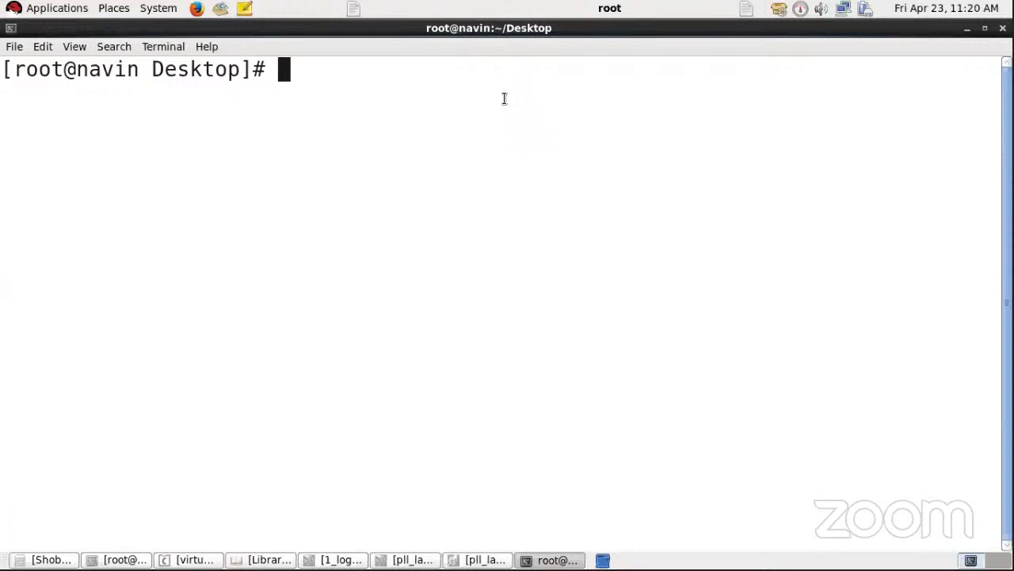
- Create a directory named kongunadu with mkdir, list the Desktop contents to check it, and clear the terminal
text(mkdir)
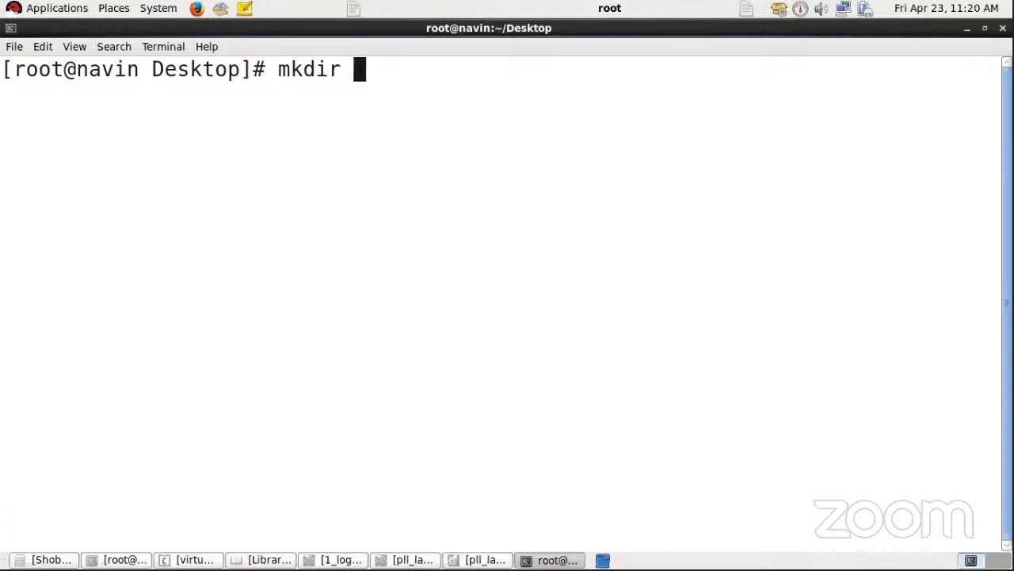
text(kongunadu)
key(Return)
text(ls)
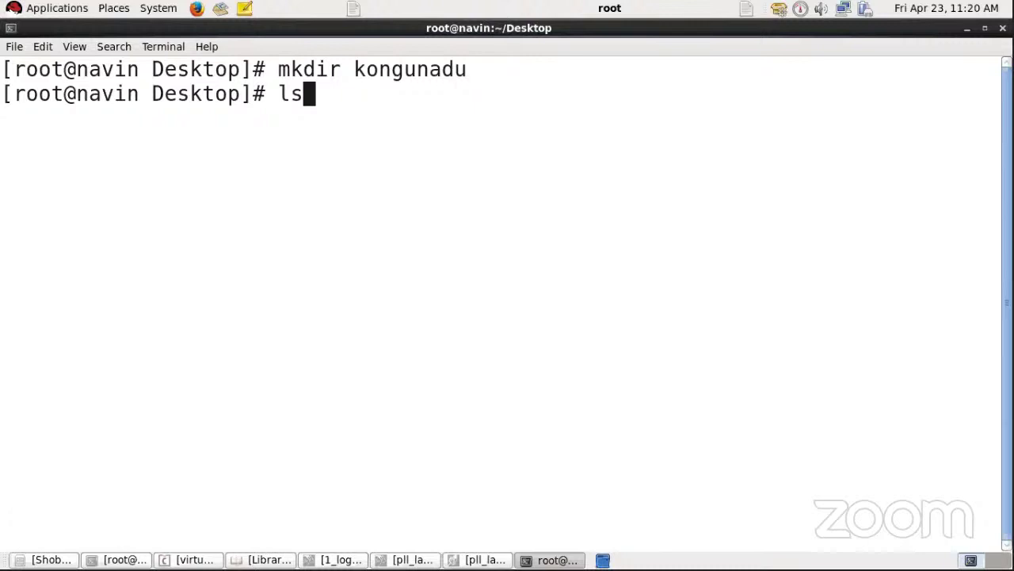
key(Return)
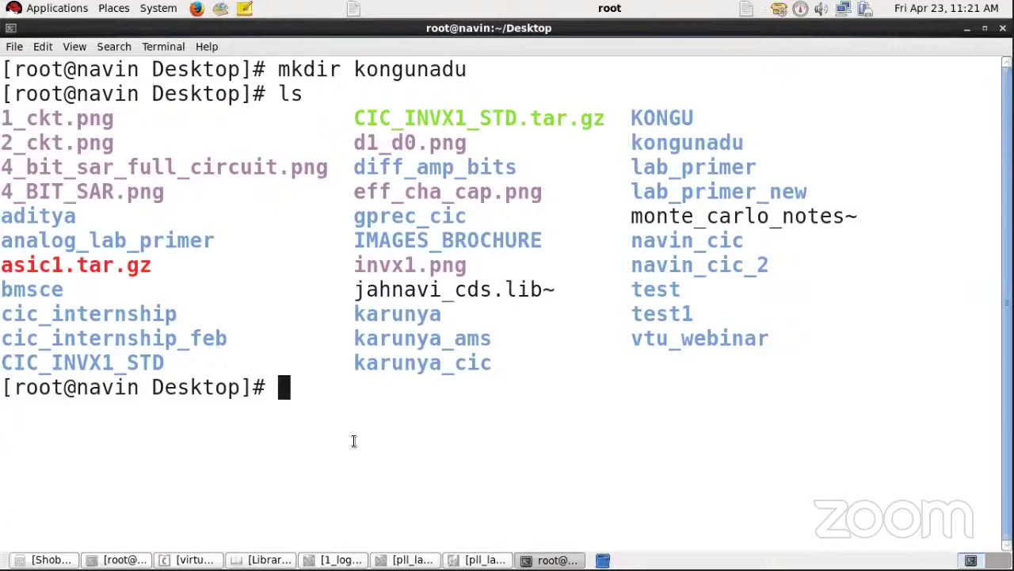
key(ctrl+l)
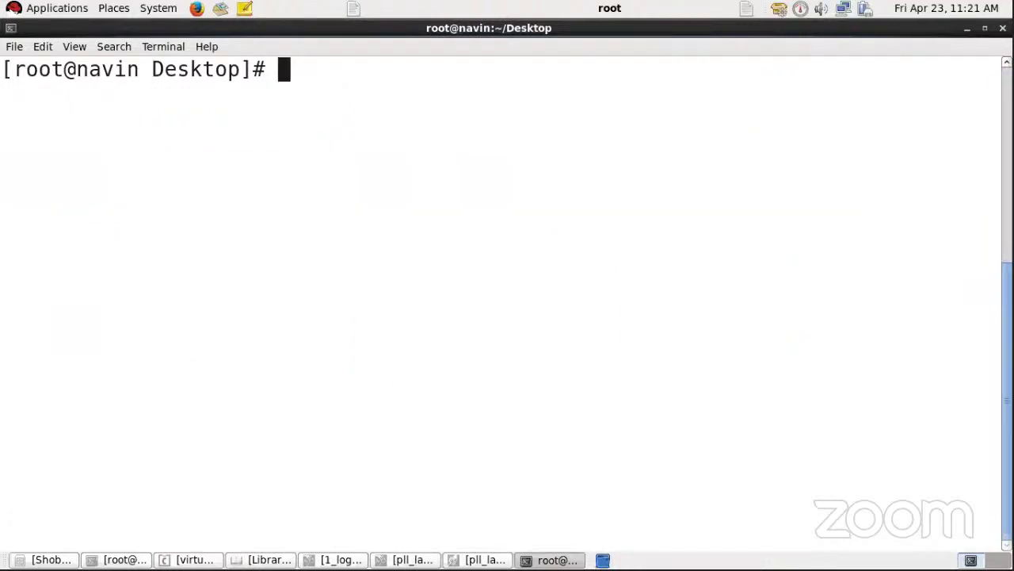
- Change into the kongunadu directory, check the directory name in the prompt, and clear the terminal
text(cd)
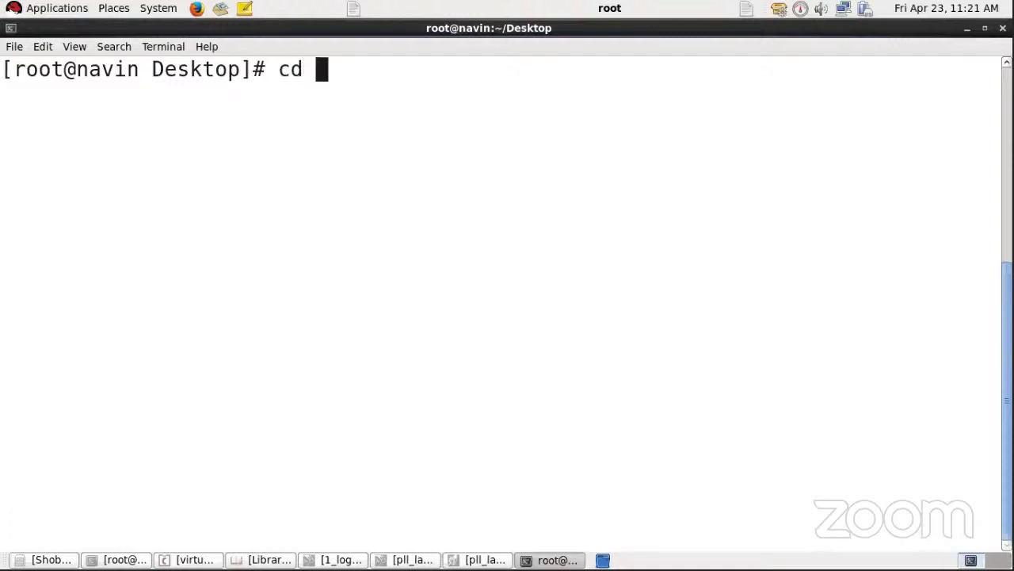
text( kon)
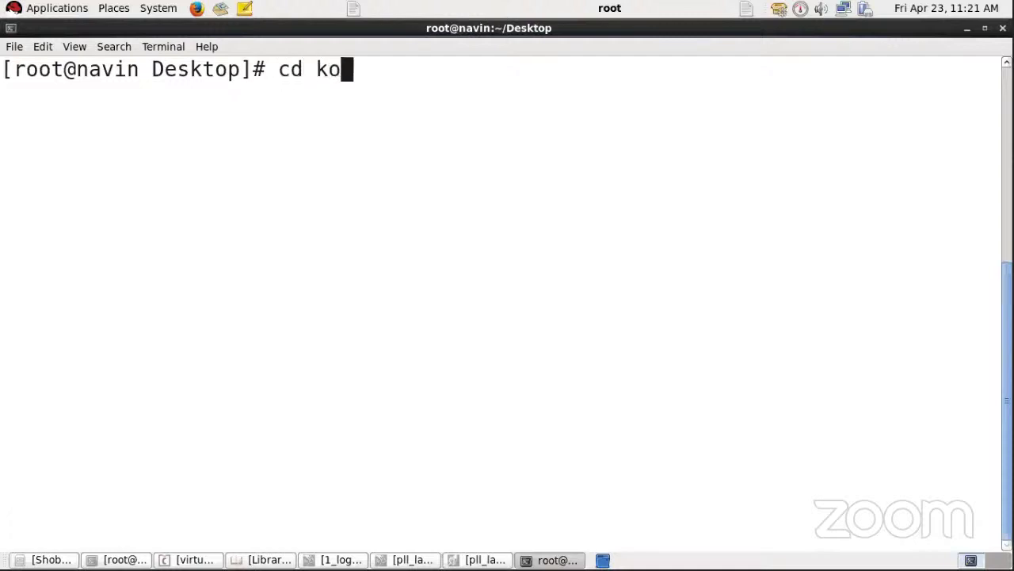
key(Tab)
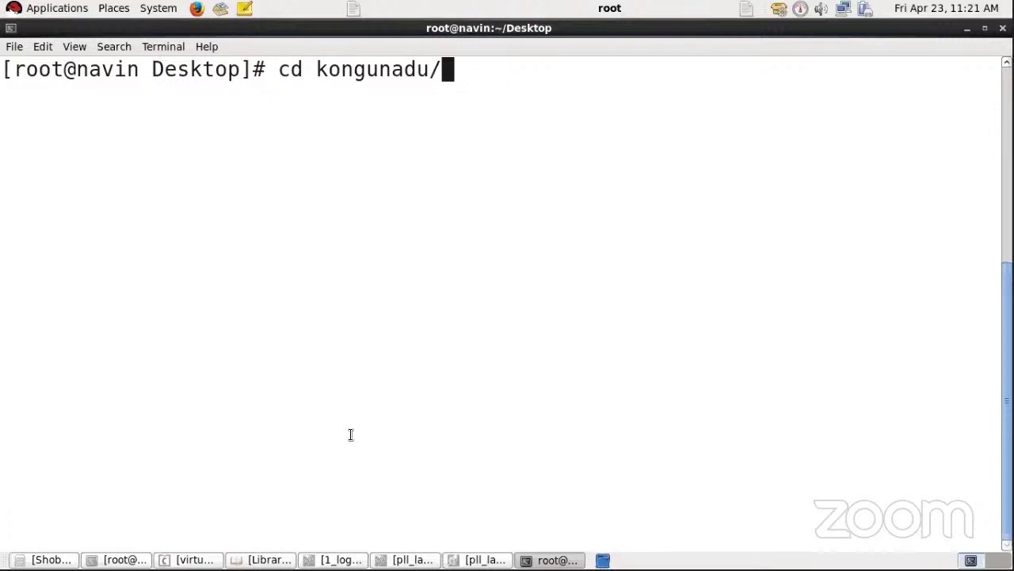
key(Return)
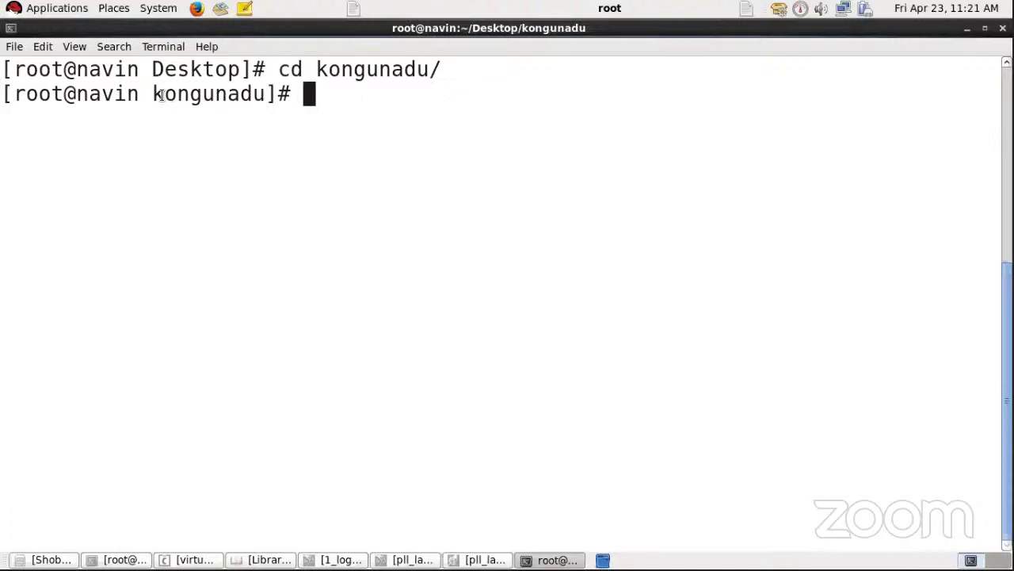
drag(152, 69, 246, 410)
drag(156, 442, 315, 446)
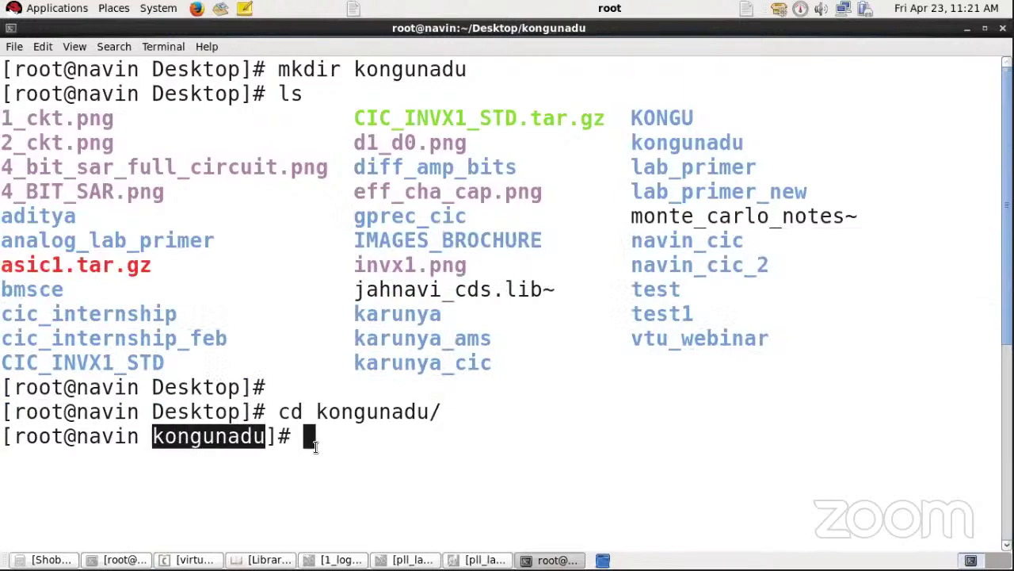
key(ctrl+l)
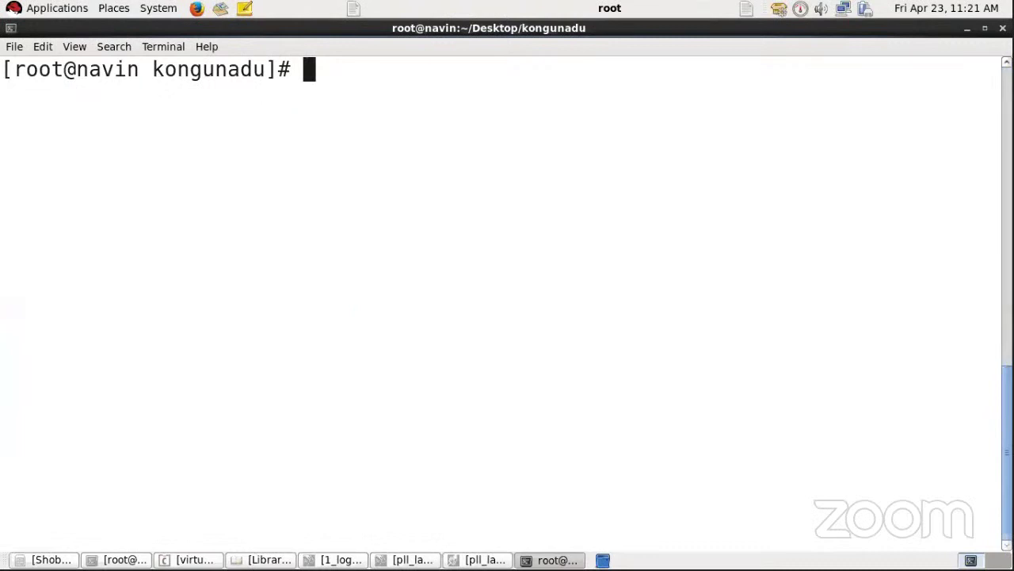
- Start the C shell with csh and load the Cadence environment by running "source /home/cad/cshrc2"
text(csh)
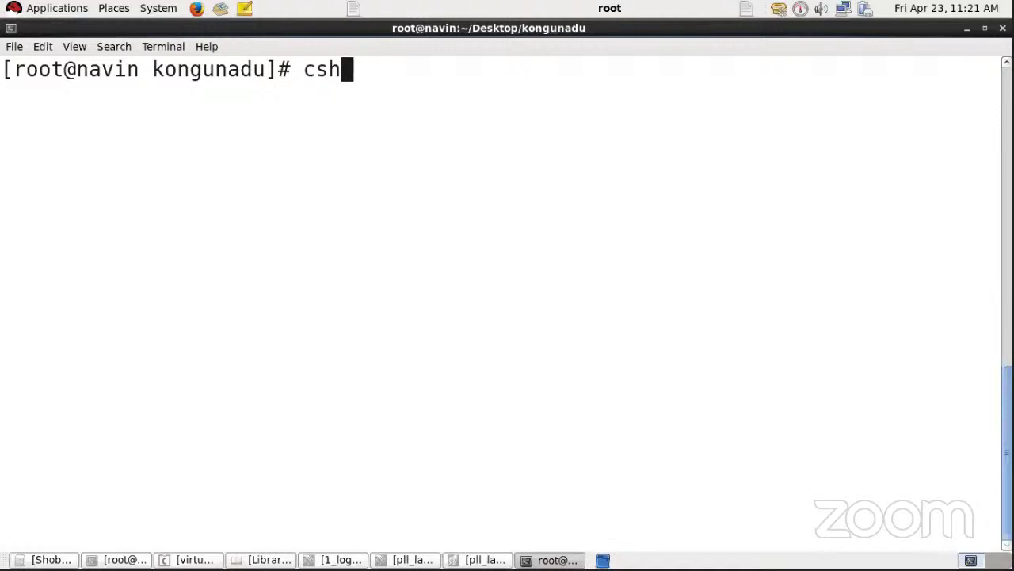
key(Return)
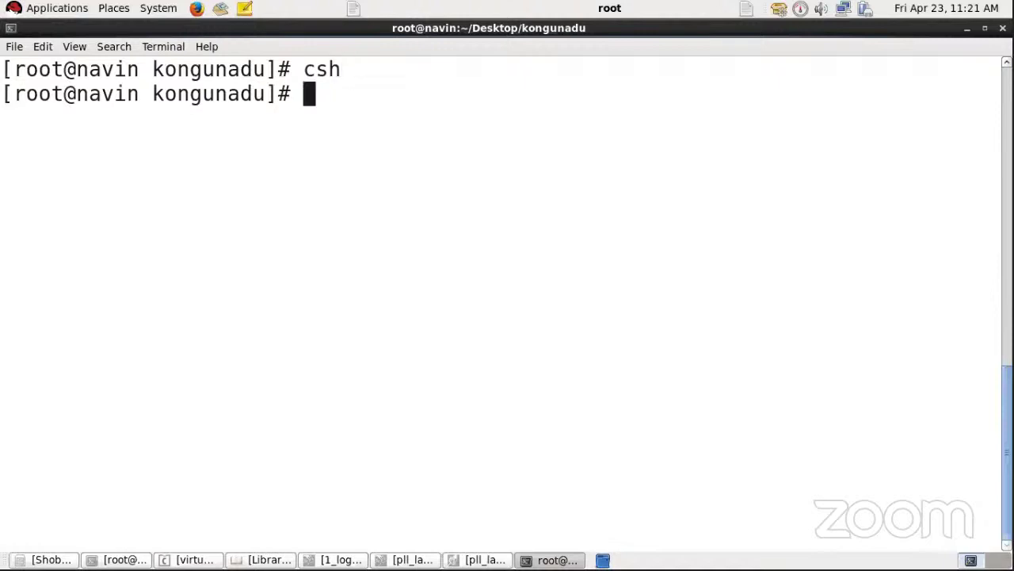
text(source )
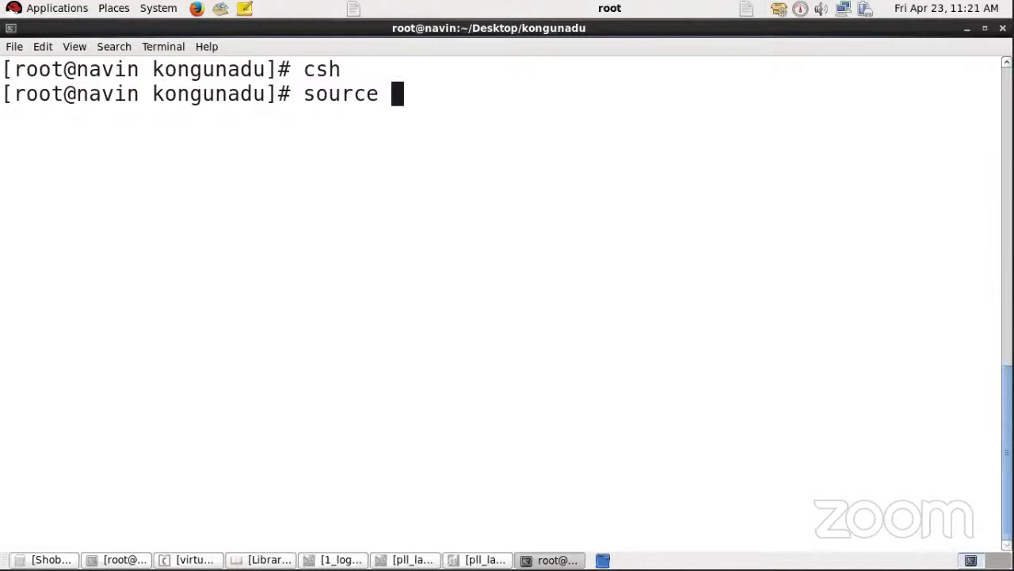
text(/home/cad)
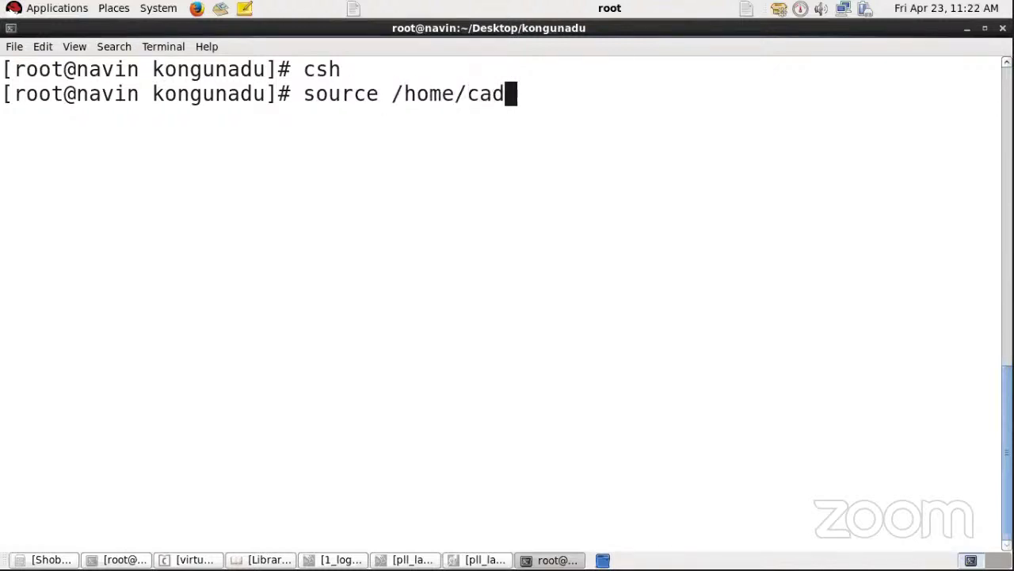
text(/cshrc)
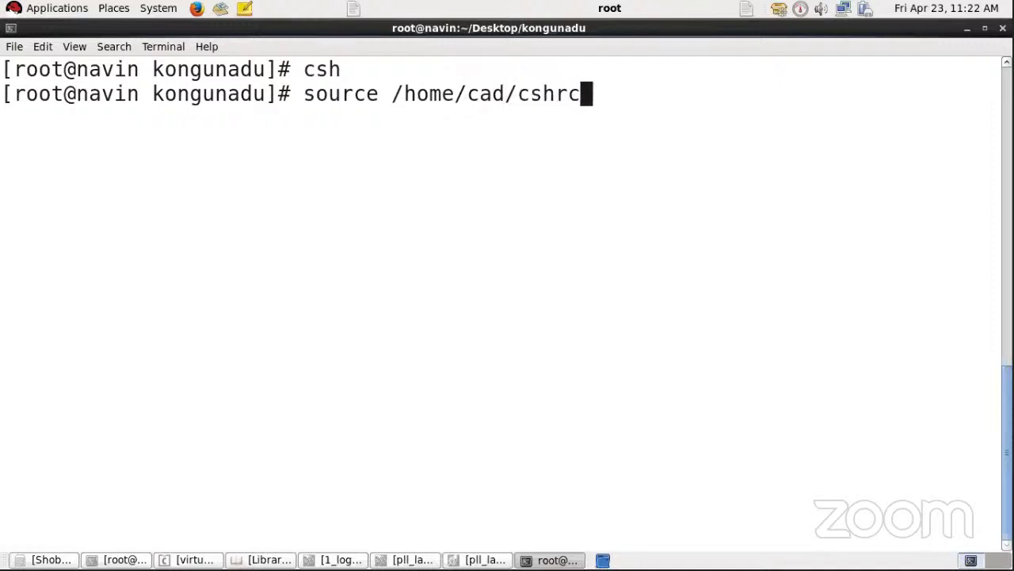
text(2)
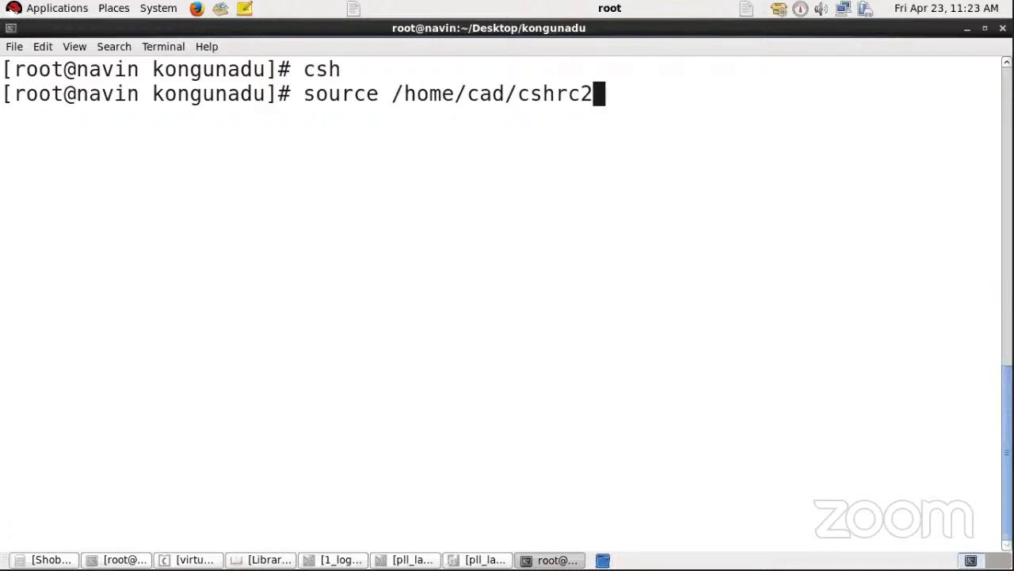
key(Return)
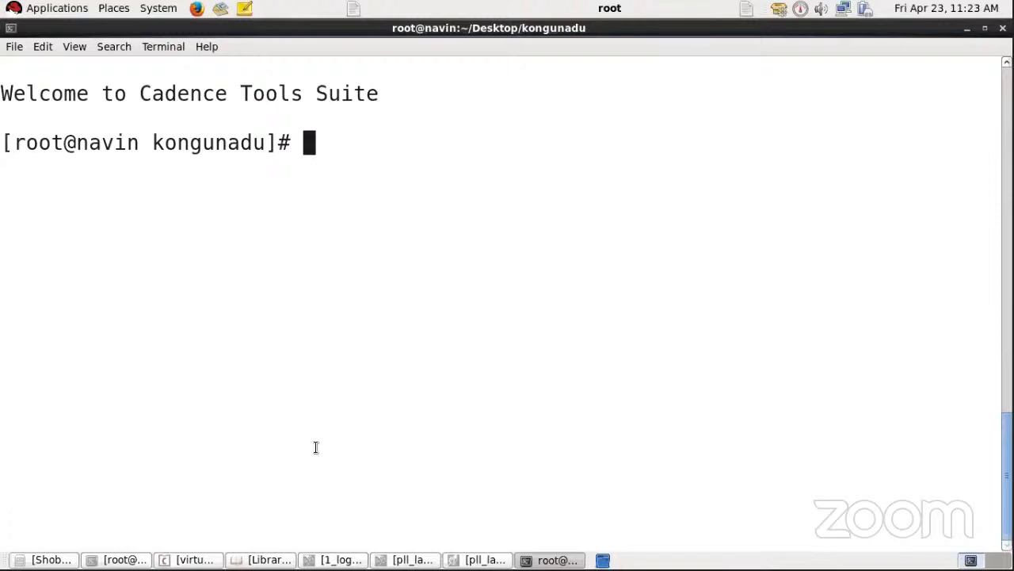
- Launch Virtuoso in the background with "virtuoso &", maximise its log window and check the licence checkout line
text(virtuoso &)
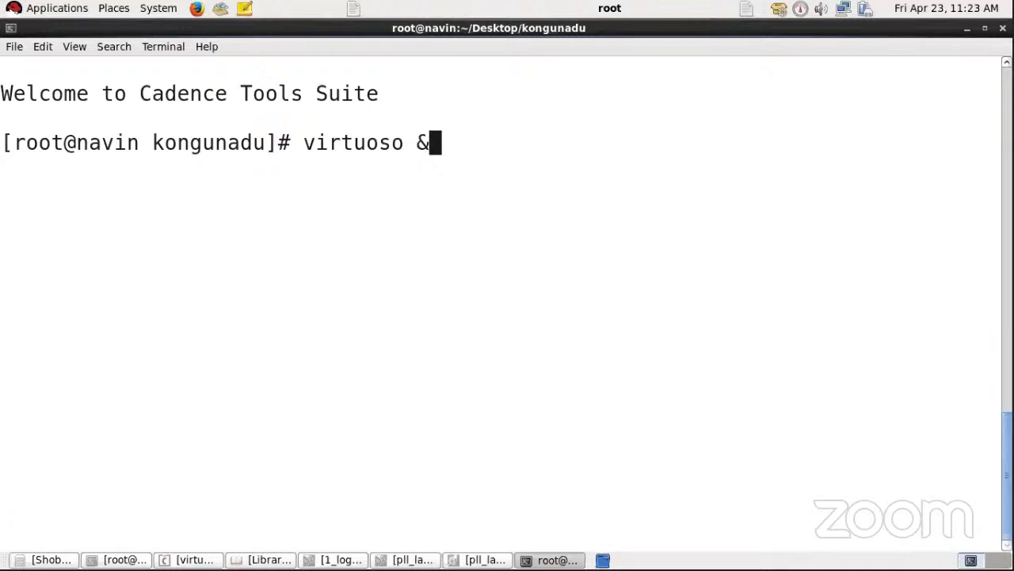
key(Return)
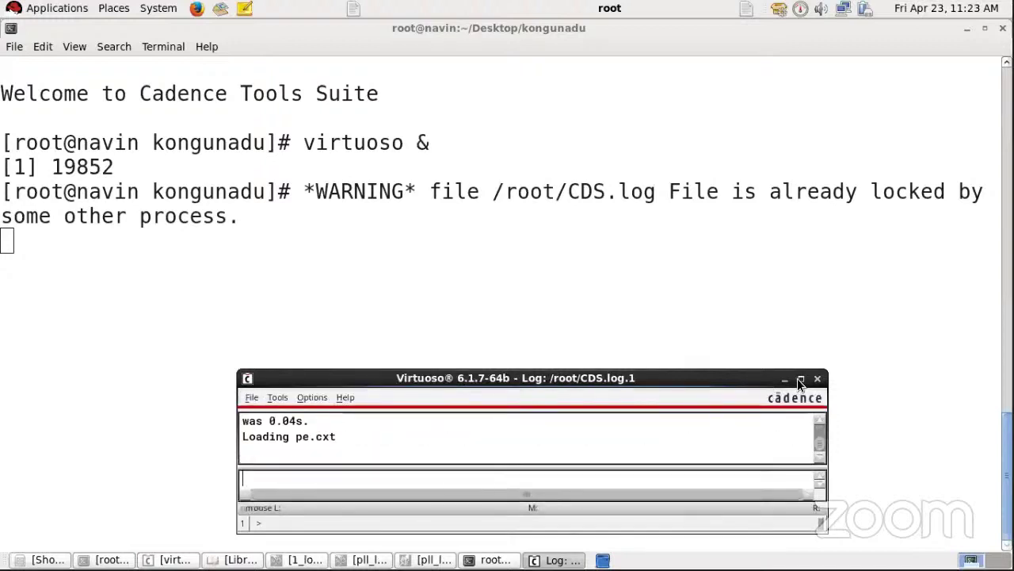
click(801, 378)
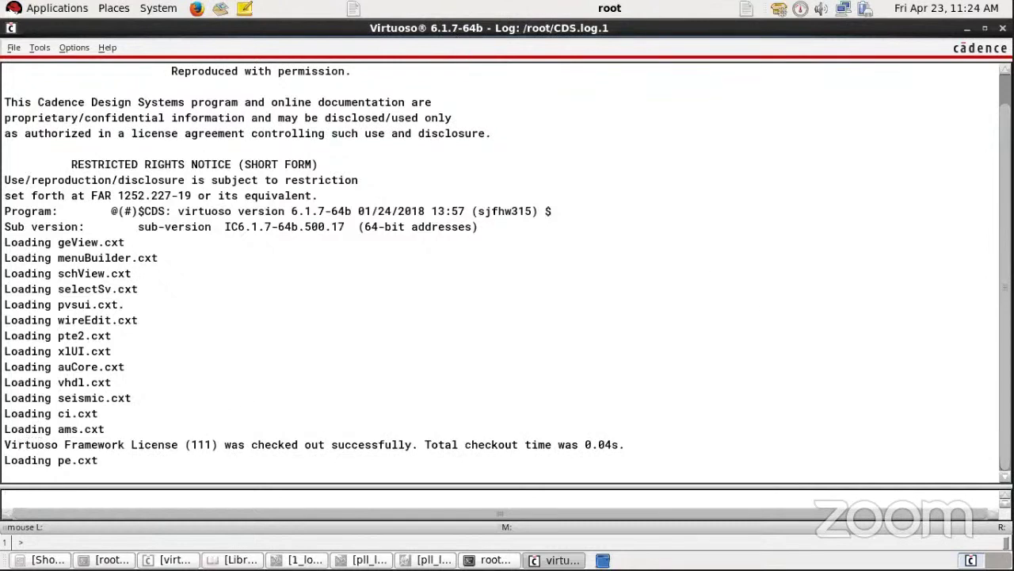
drag(3, 445, 630, 446)
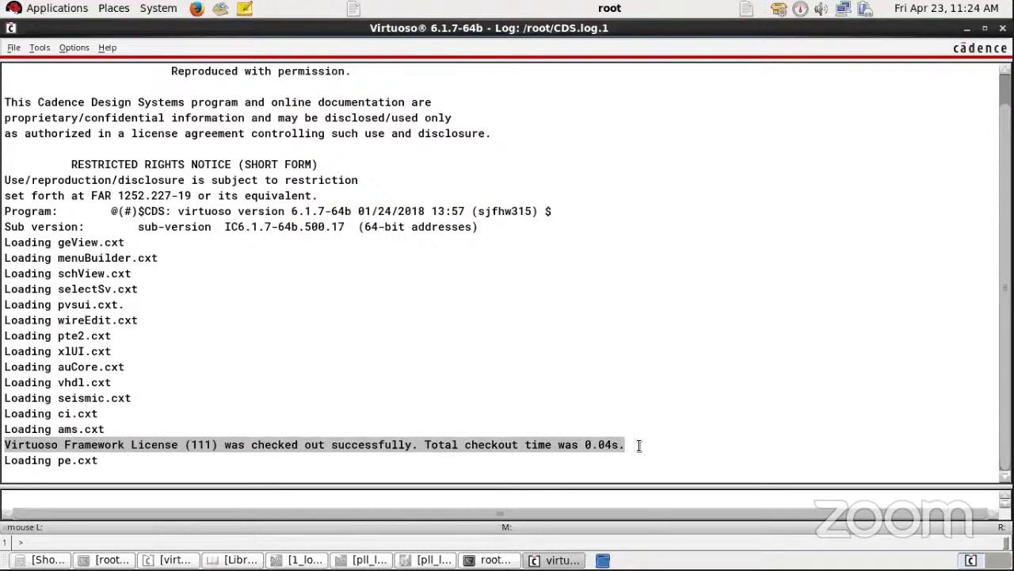
click(496, 475)
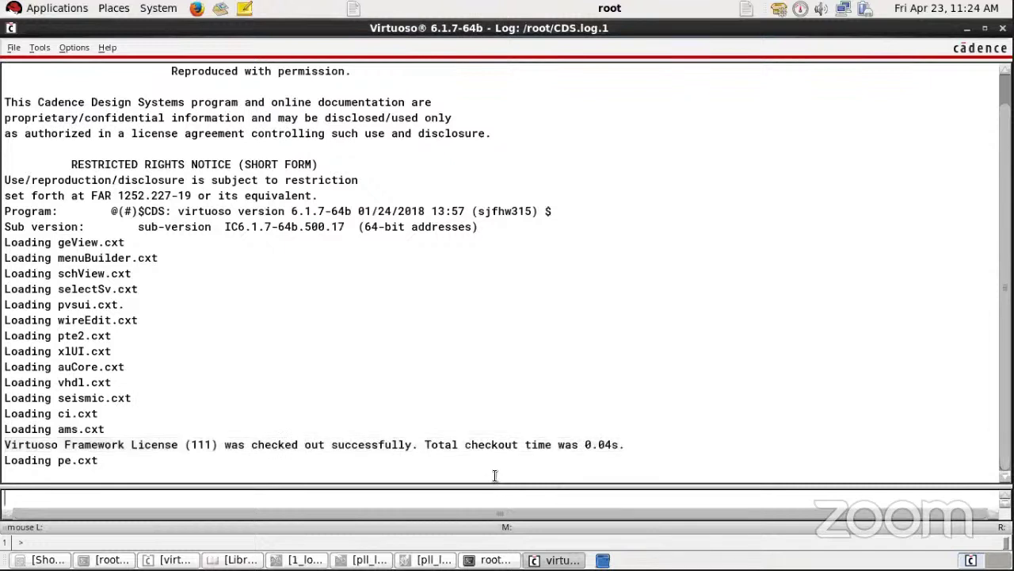
- Open the Library Manager, look at the views of the bsource cell in analogLib, and clear the library selection
click(37, 47)
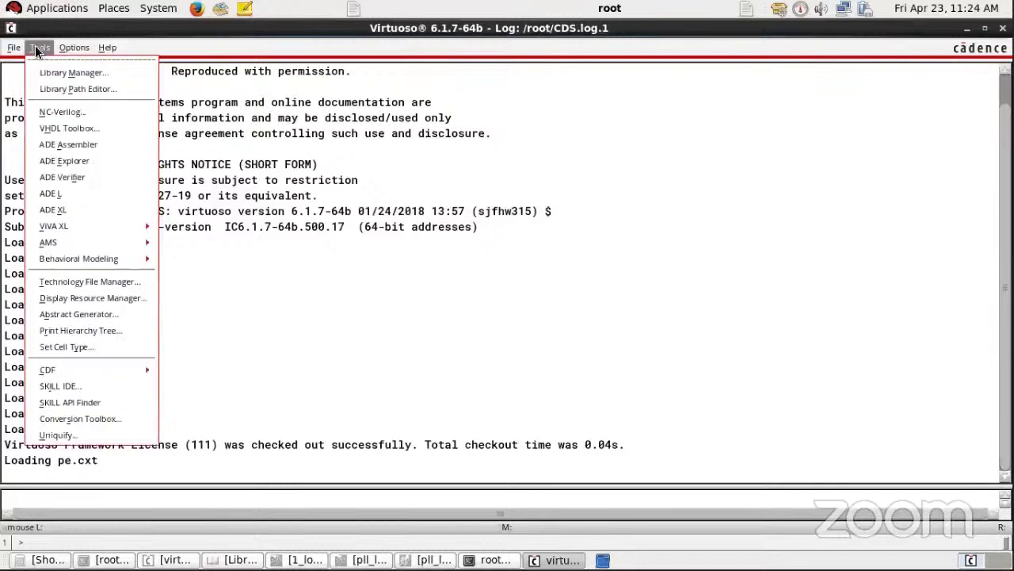
click(73, 73)
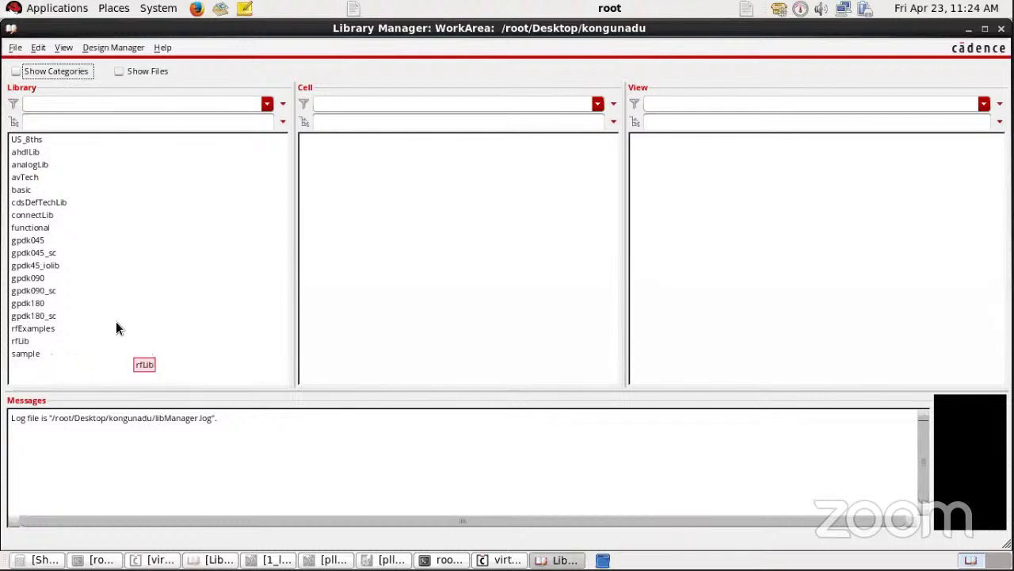
click(32, 165)
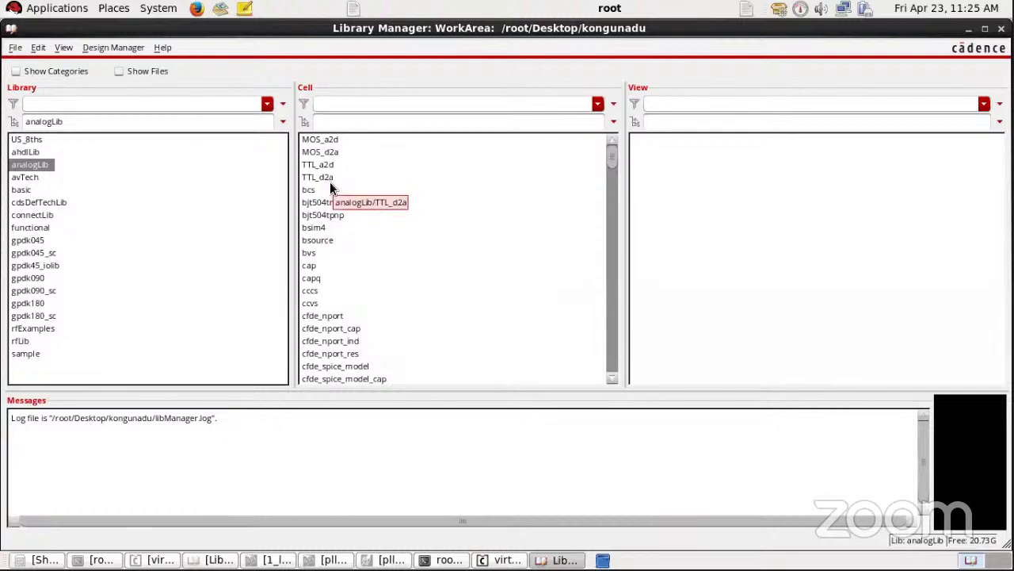
click(322, 242)
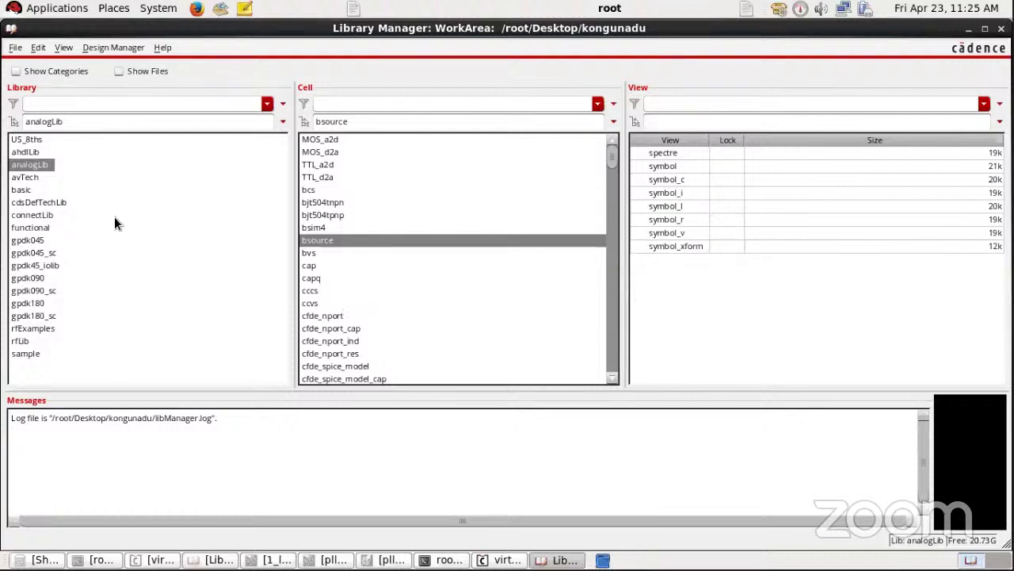
ctrl+click(43, 164)
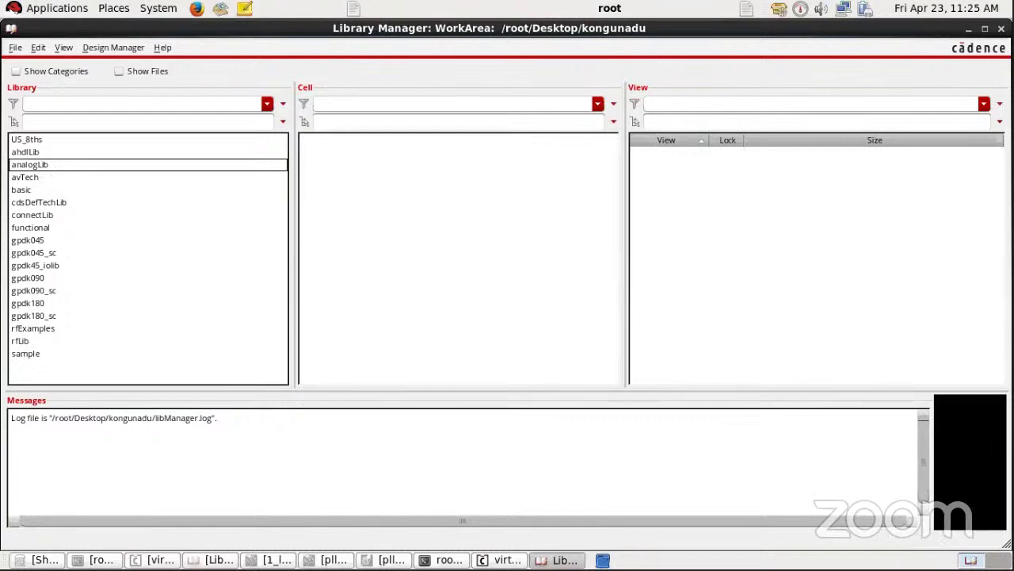
- Create a new library named 1_kongunadu in the kongunadu working directory
click(16, 48)
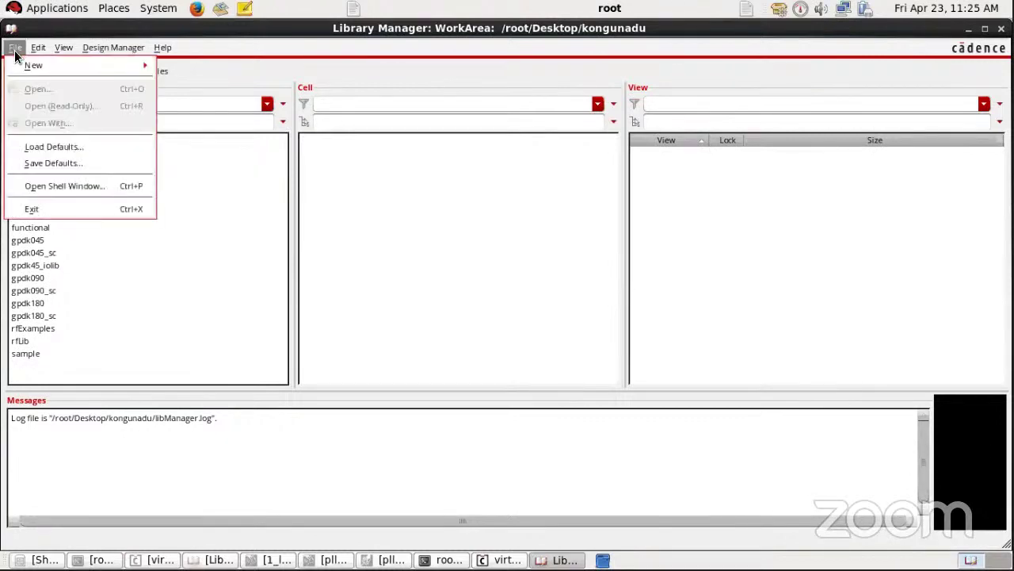
mouse_move(17, 67)
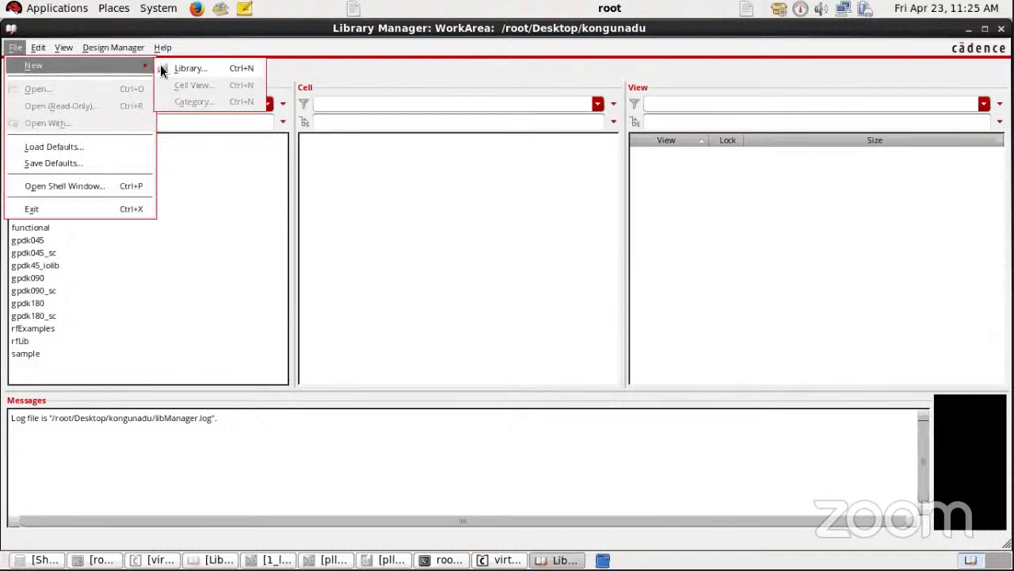
click(211, 69)
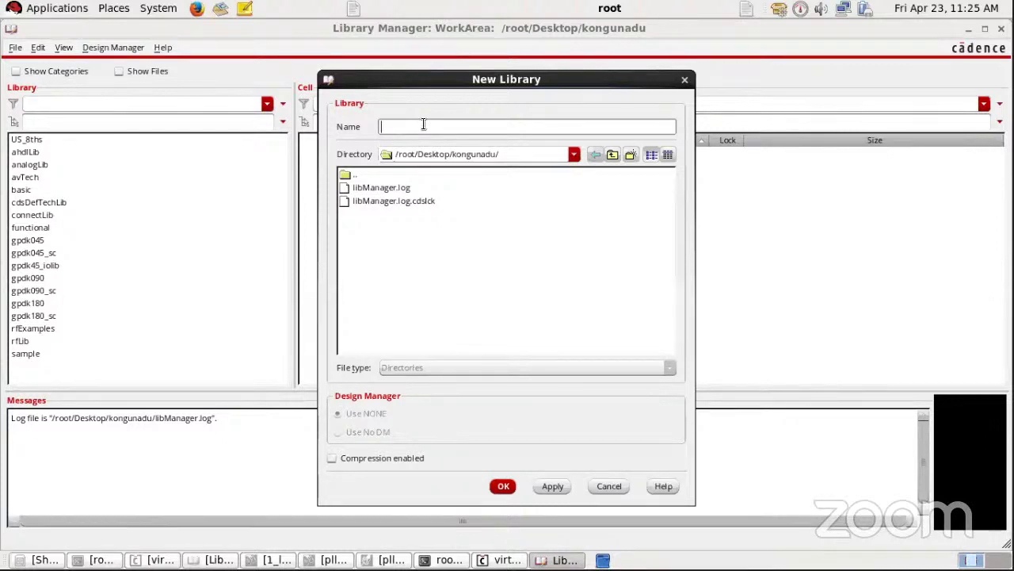
text(1_kongunadu)
click(504, 486)
key(Return)
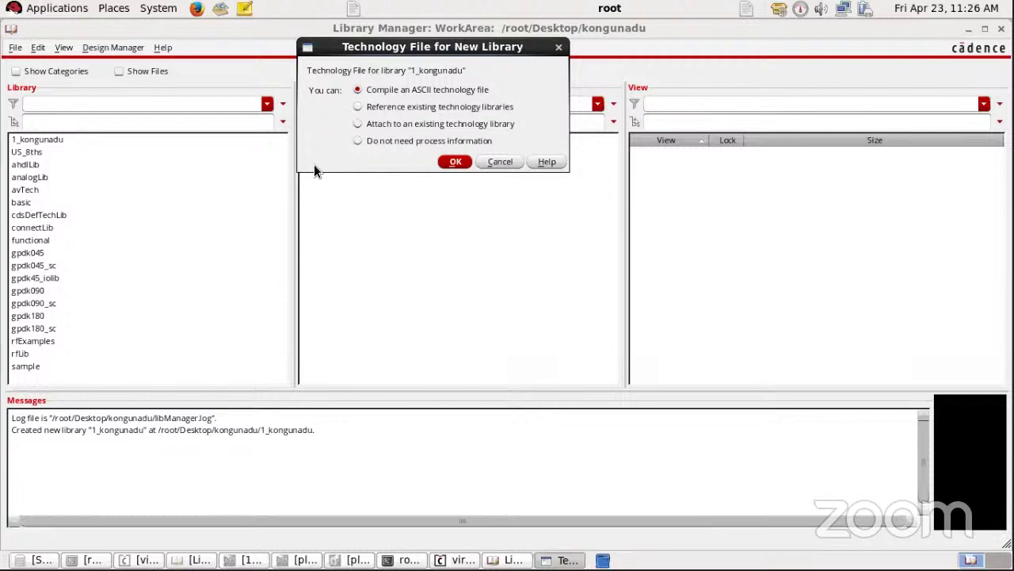
- Attach the 1_kongunadu library to the existing gpdk180 technology library
click(370, 126)
click(453, 161)
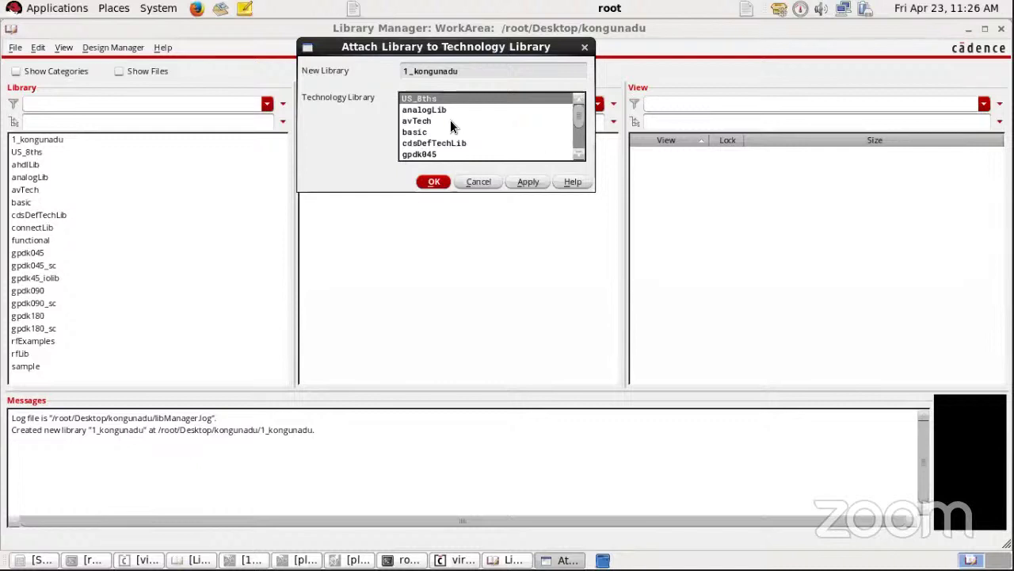
click(576, 156)
click(576, 156)
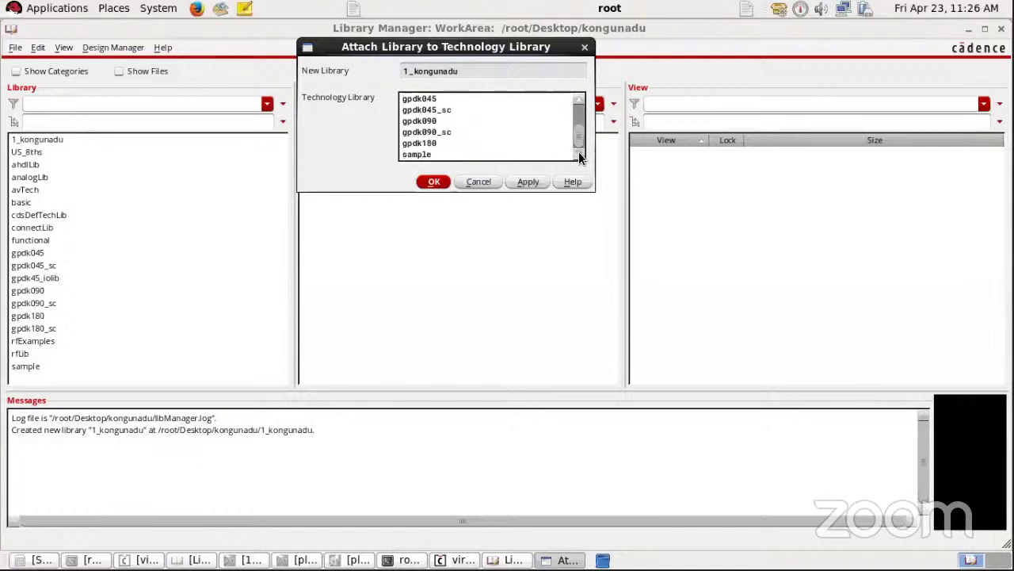
click(423, 144)
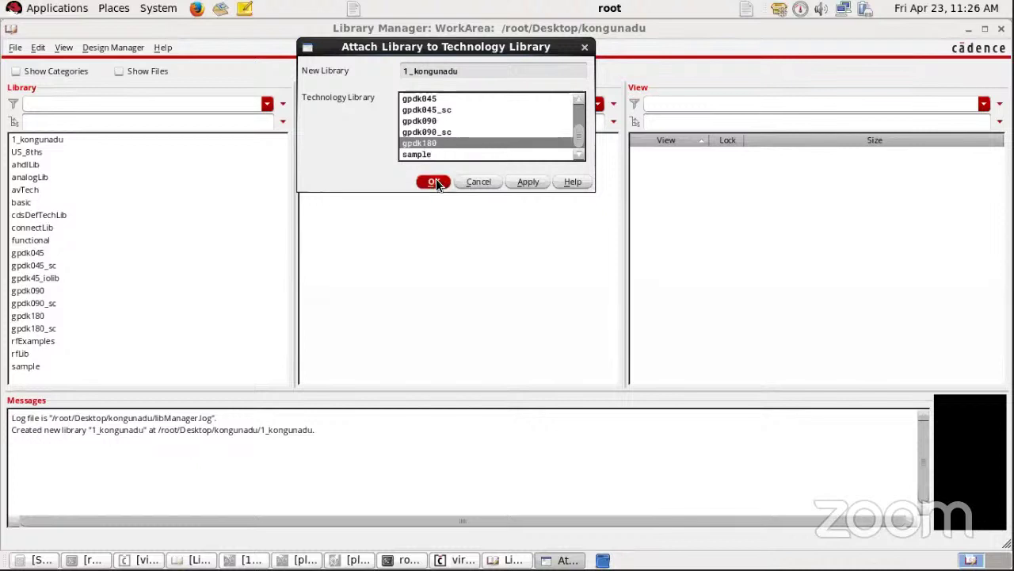
click(435, 182)
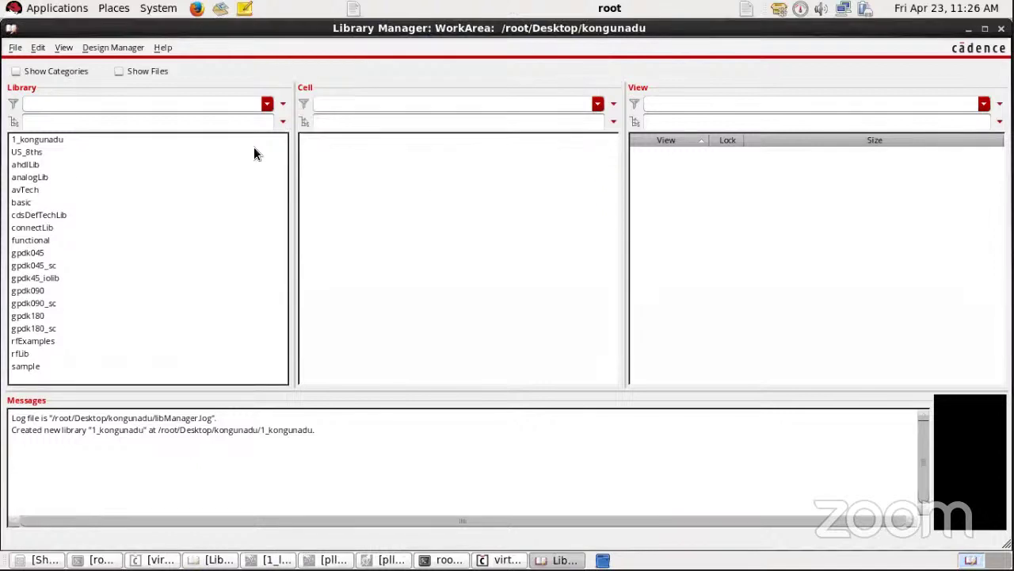
- Create a schematic cell view named nand_design in the 1_kongunadu library and maximise its editor window
click(44, 139)
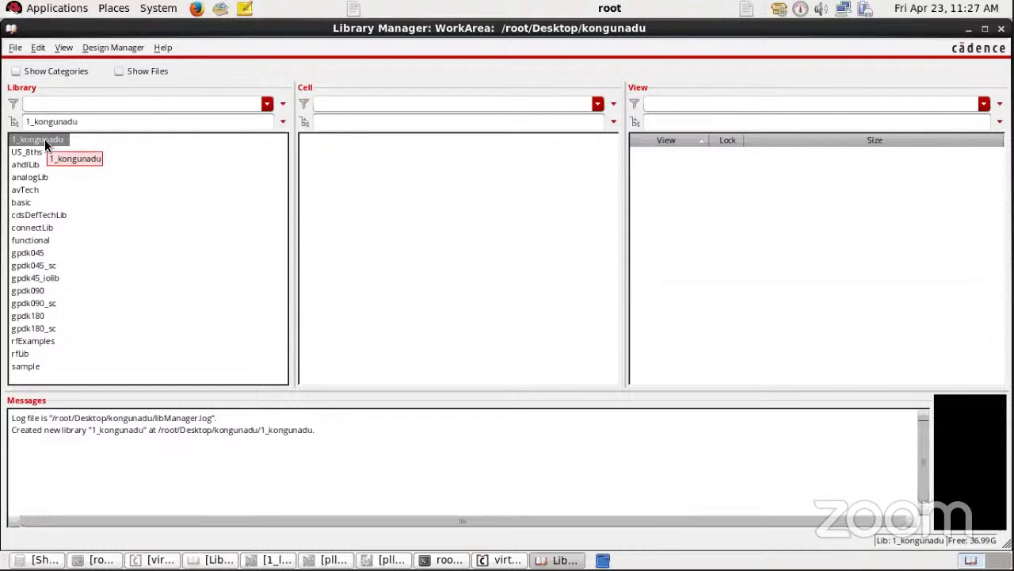
click(16, 49)
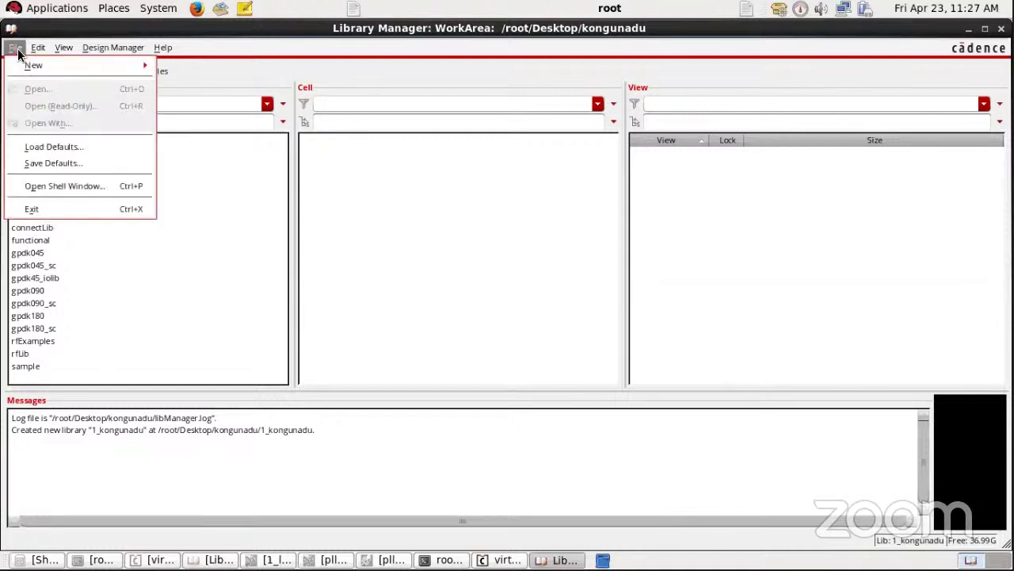
mouse_move(48, 65)
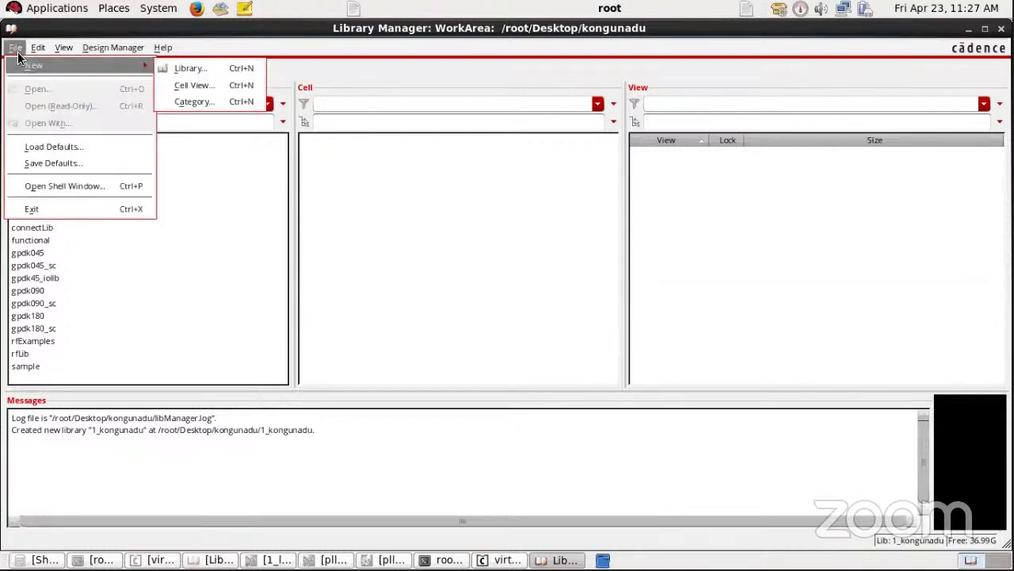
click(214, 85)
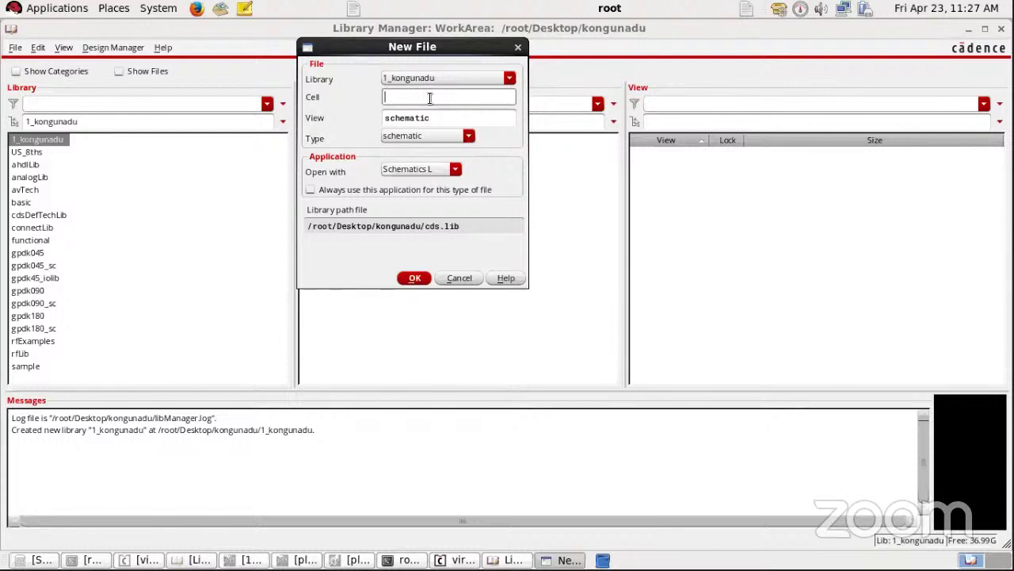
text(nand_design)
click(415, 278)
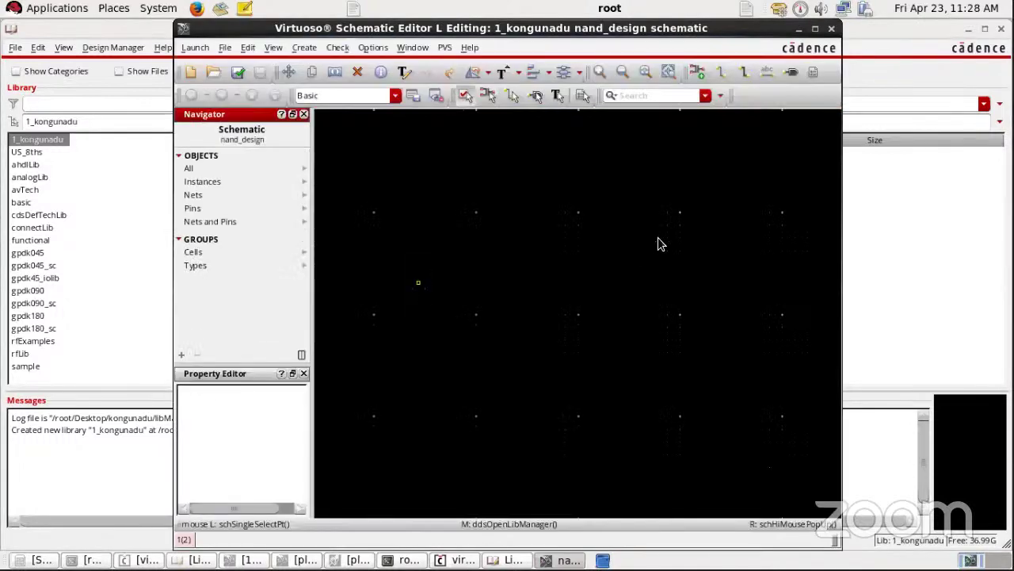
click(814, 29)
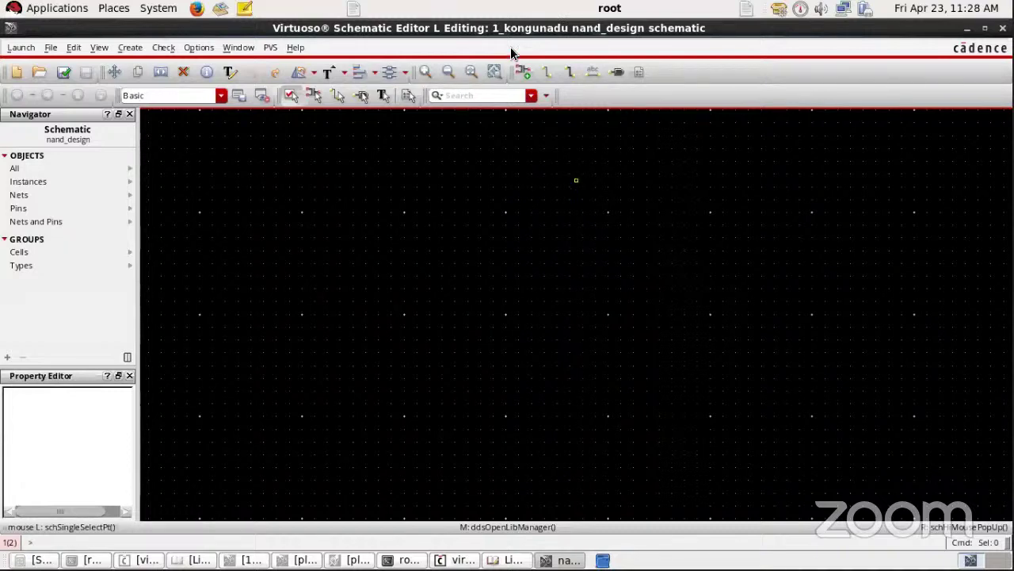
key(w)
key(Escape)
click(128, 47)
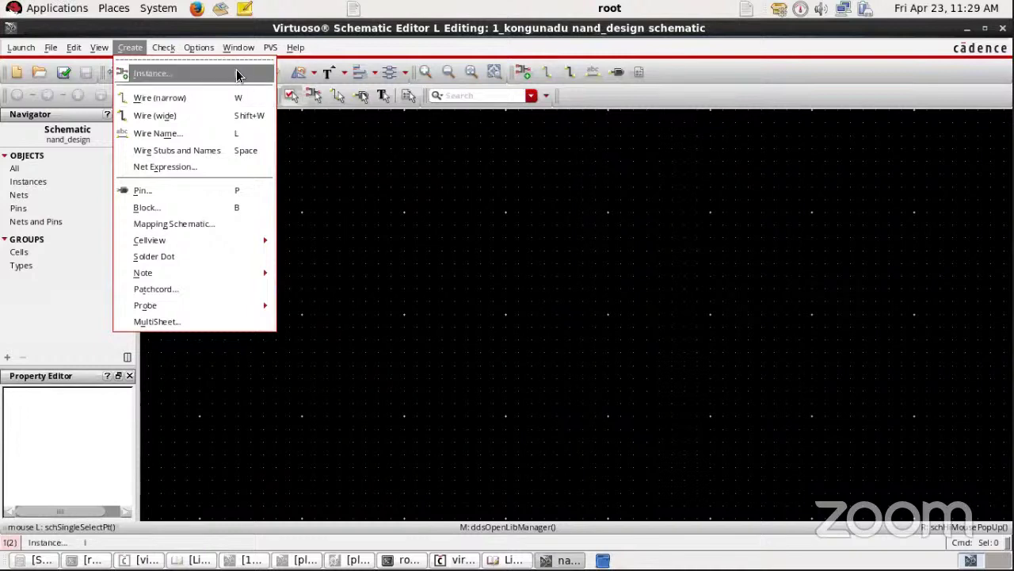
key(Down)
key(Down)
key(Down)
key(Down)
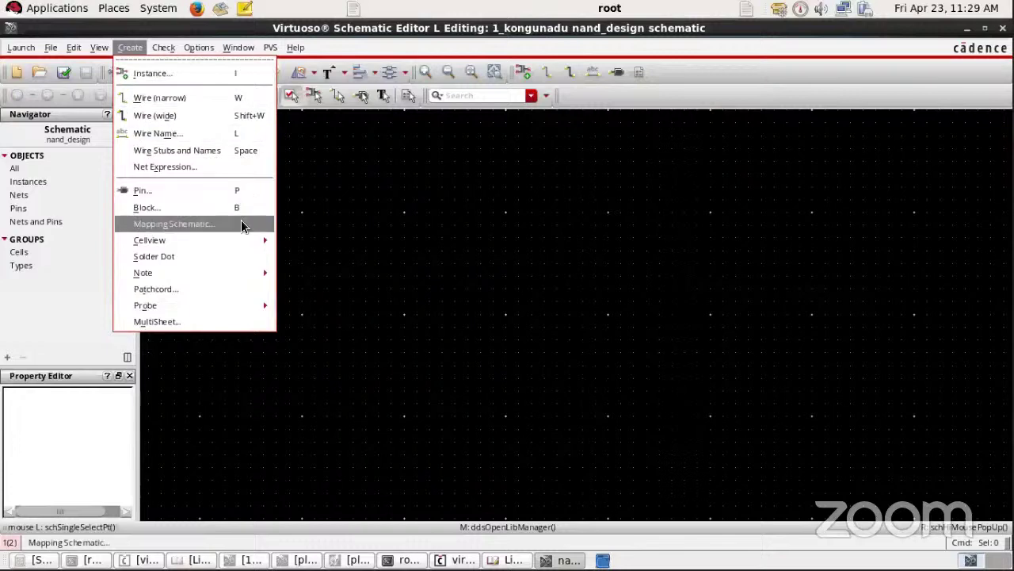
click(442, 328)
- Start adding an instance of the nmos cell from the gpdk180 library and load its parameters
key(i)
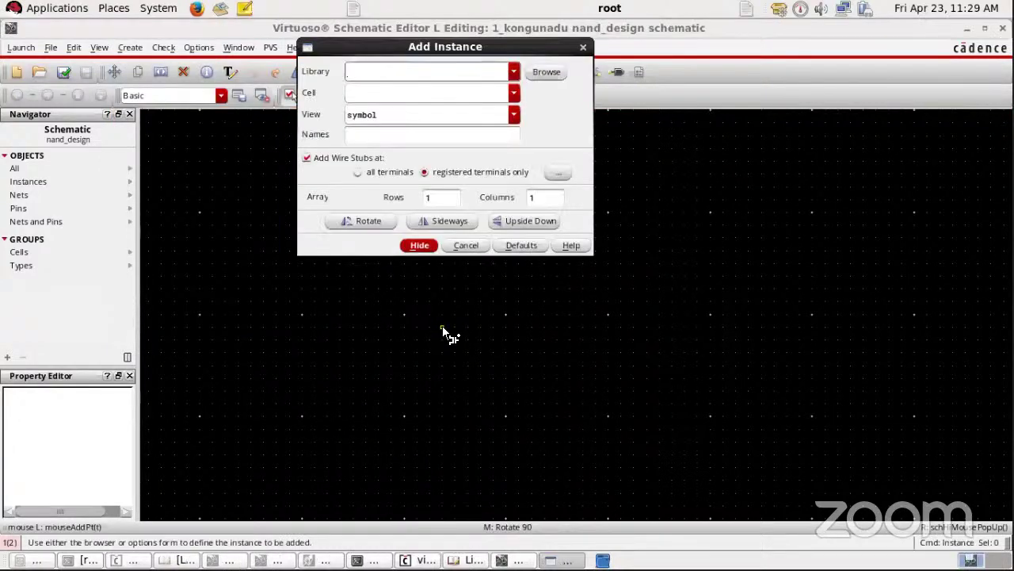
click(513, 72)
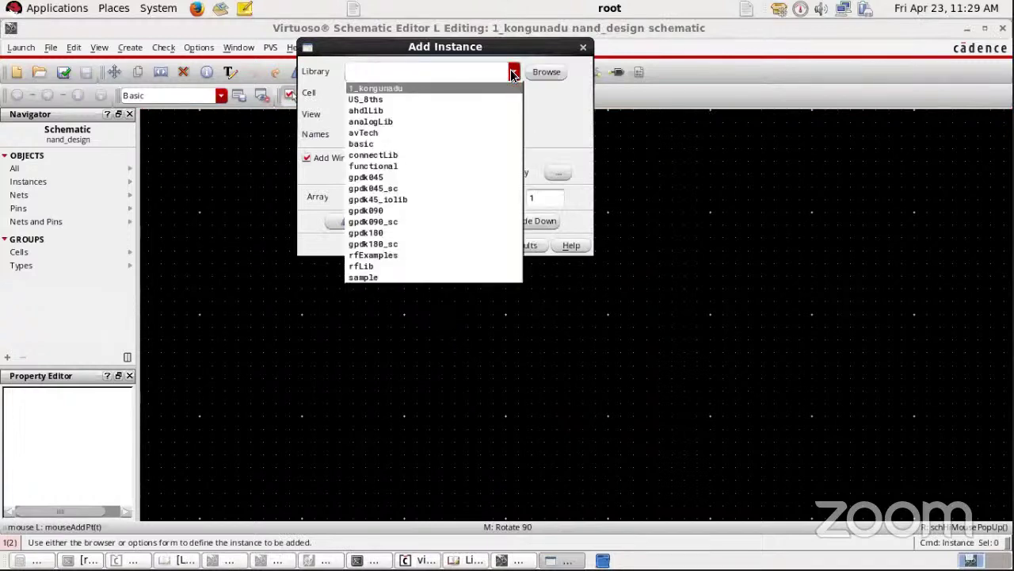
click(399, 234)
key(Tab)
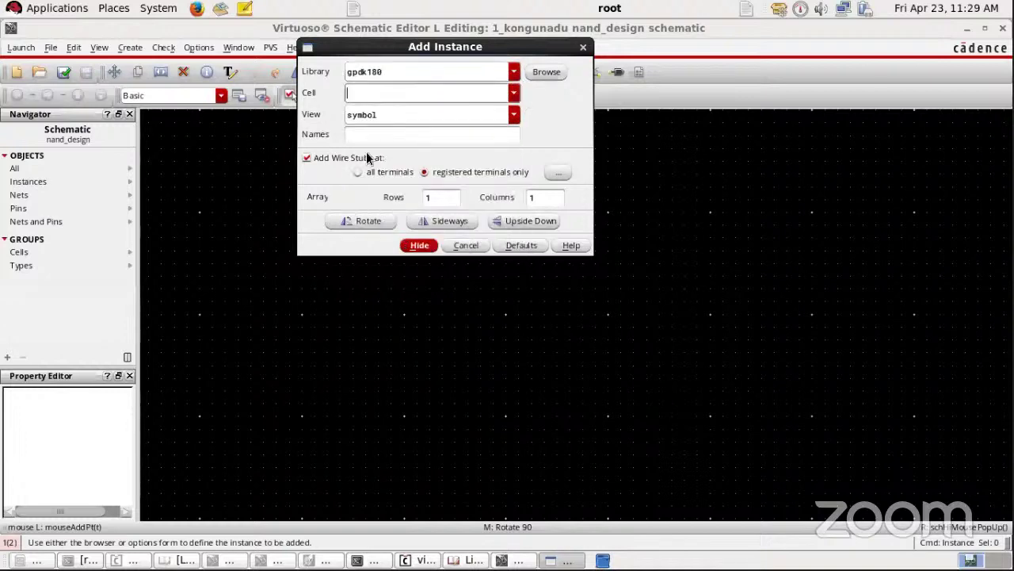
text(nm)
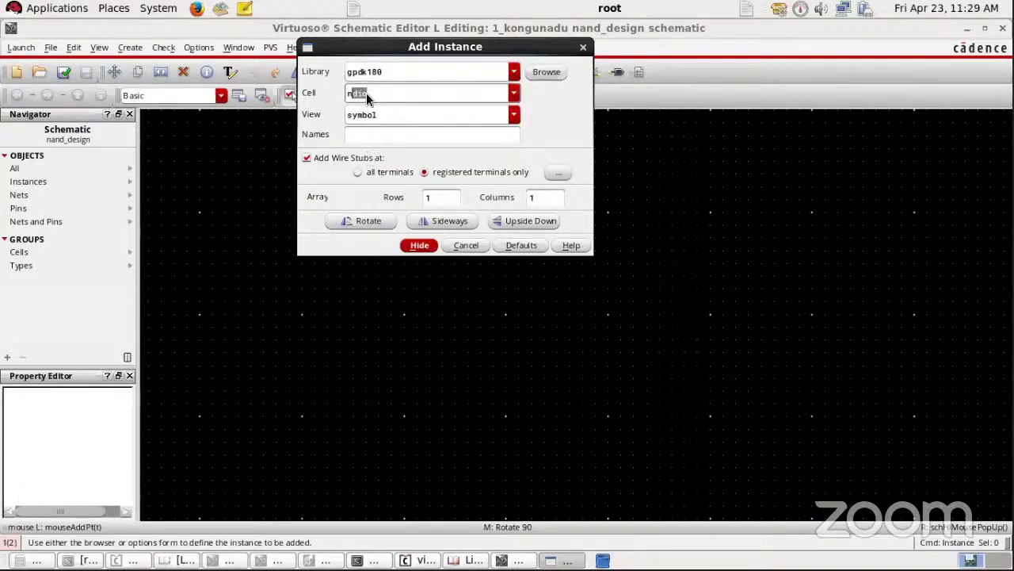
text(os)
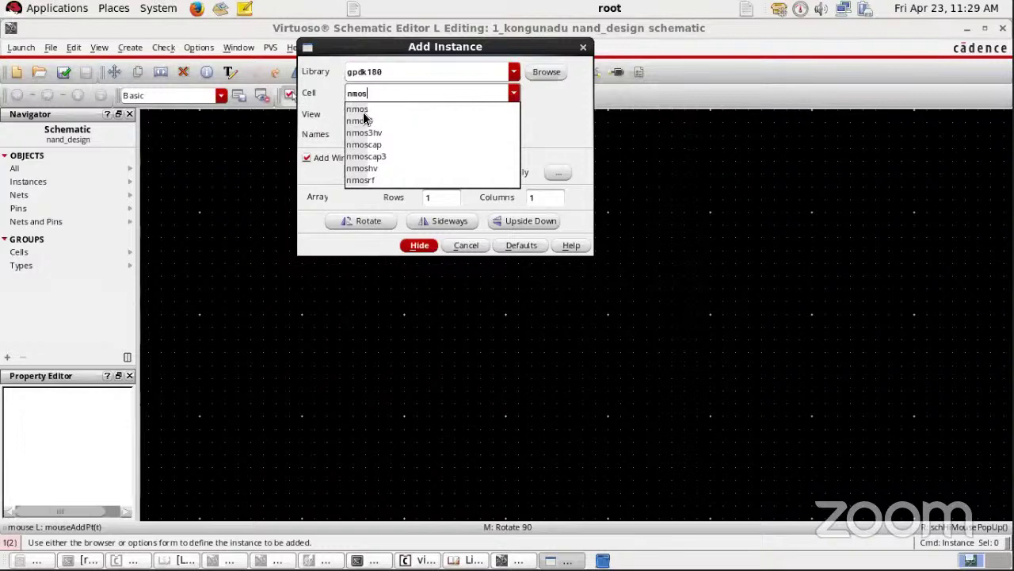
click(363, 111)
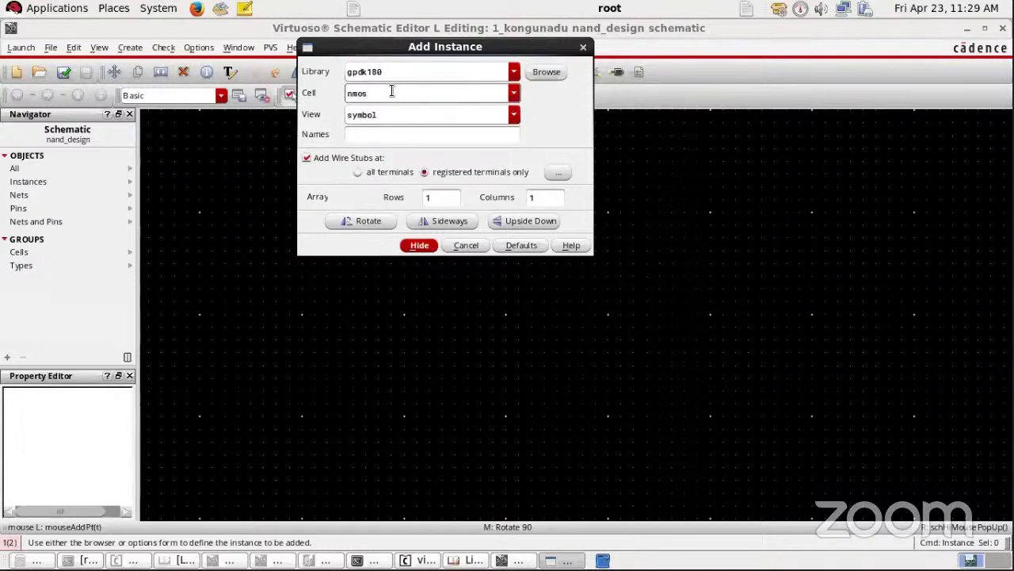
key(Tab)
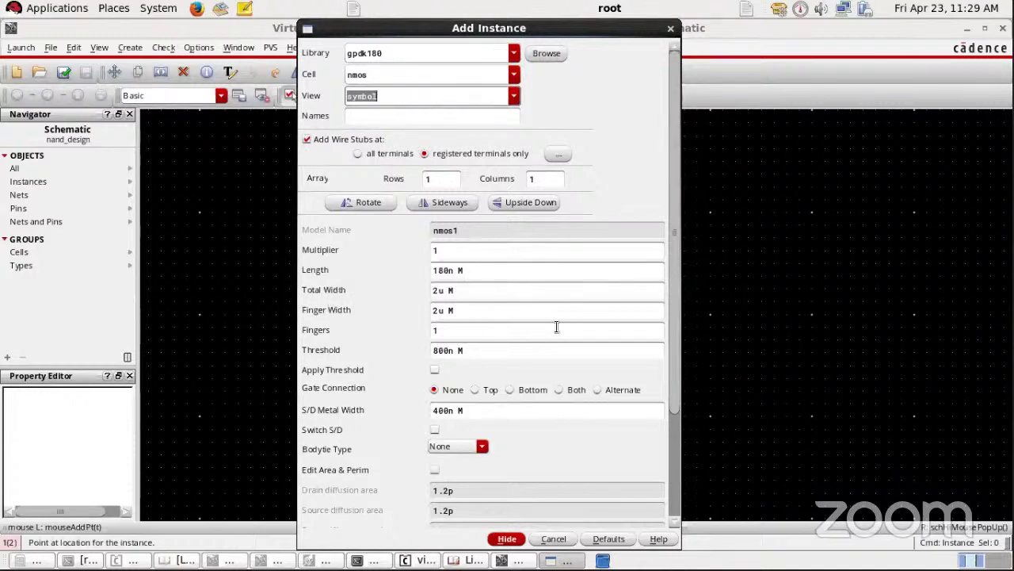
- Set the nmos instance's length to 1u
click(467, 270)
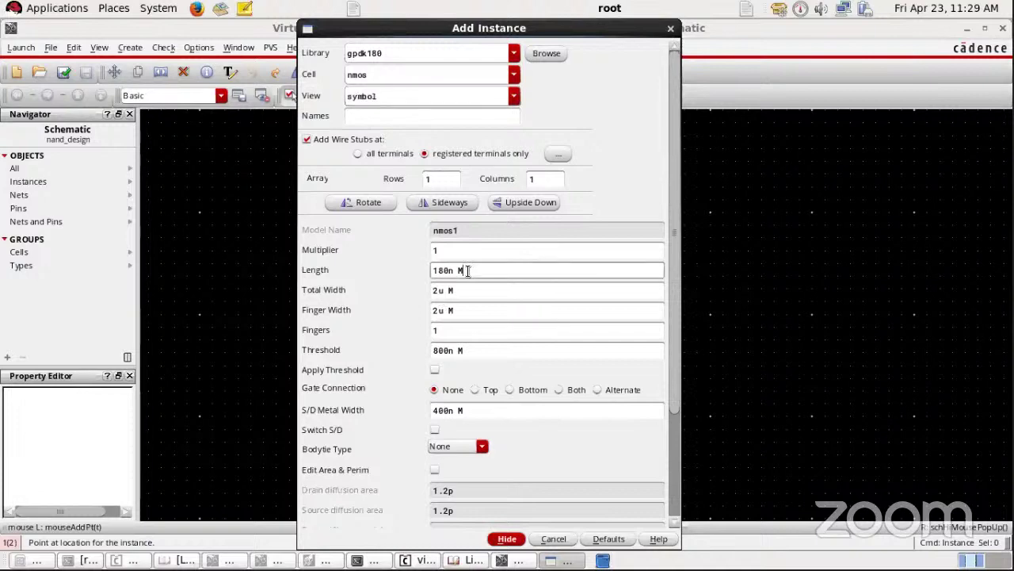
drag(468, 270, 424, 270)
text(1u)
key(Tab)
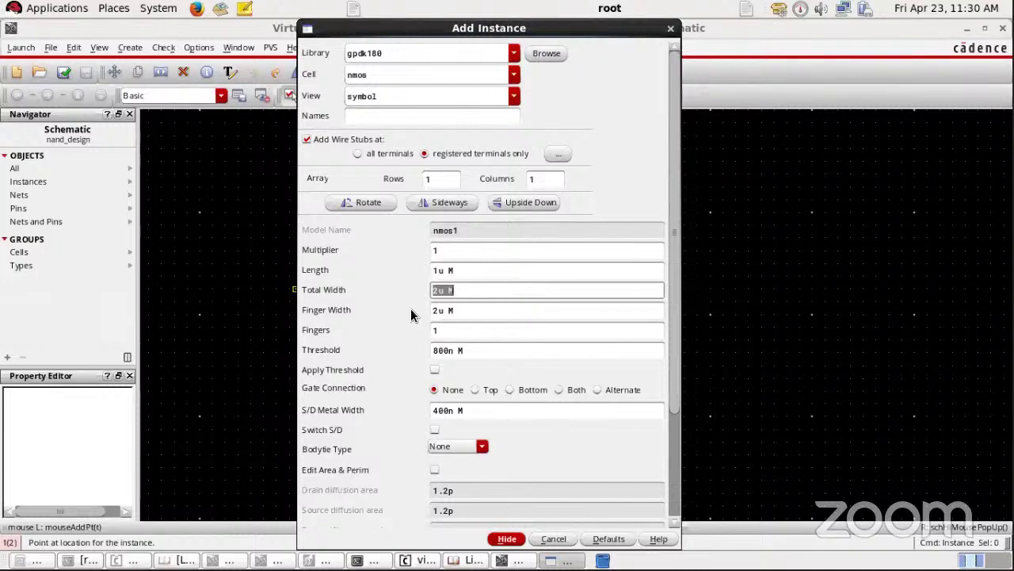
- Set the nmos total width to 5u and place two nmos transistors in a vertical stack on the schematic
text(5u)
key(Tab)
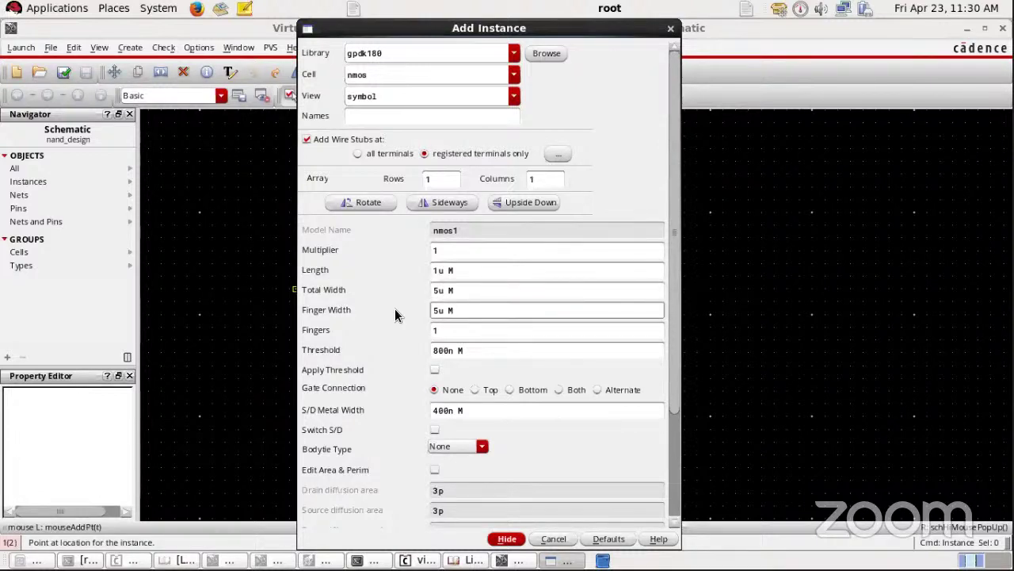
click(507, 538)
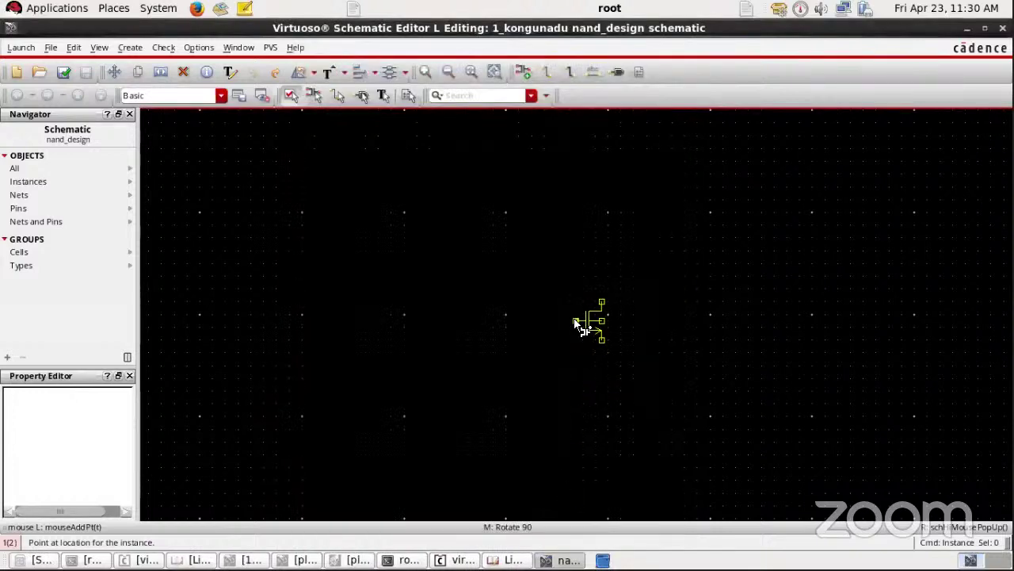
click(579, 315)
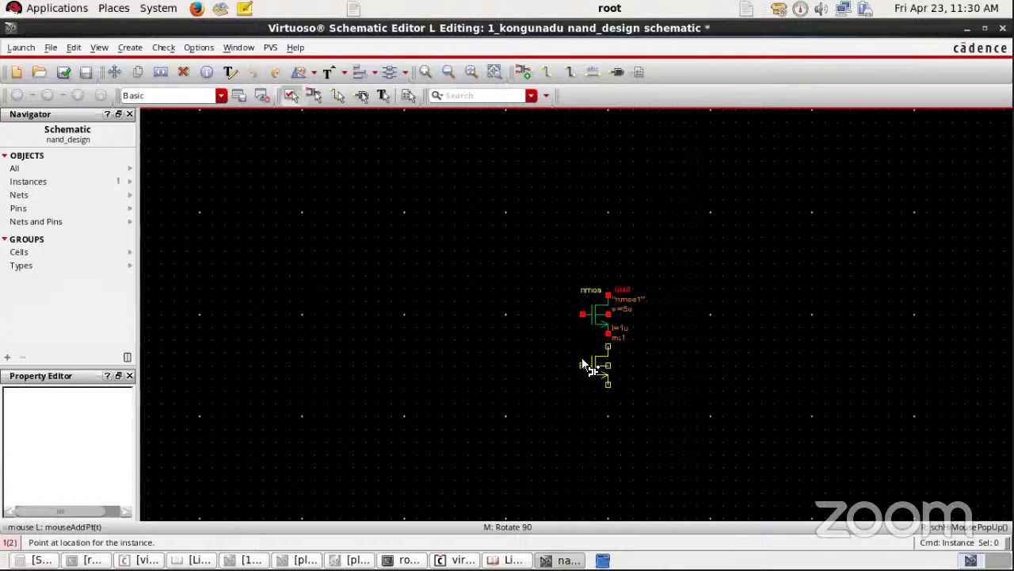
click(584, 414)
key(Escape)
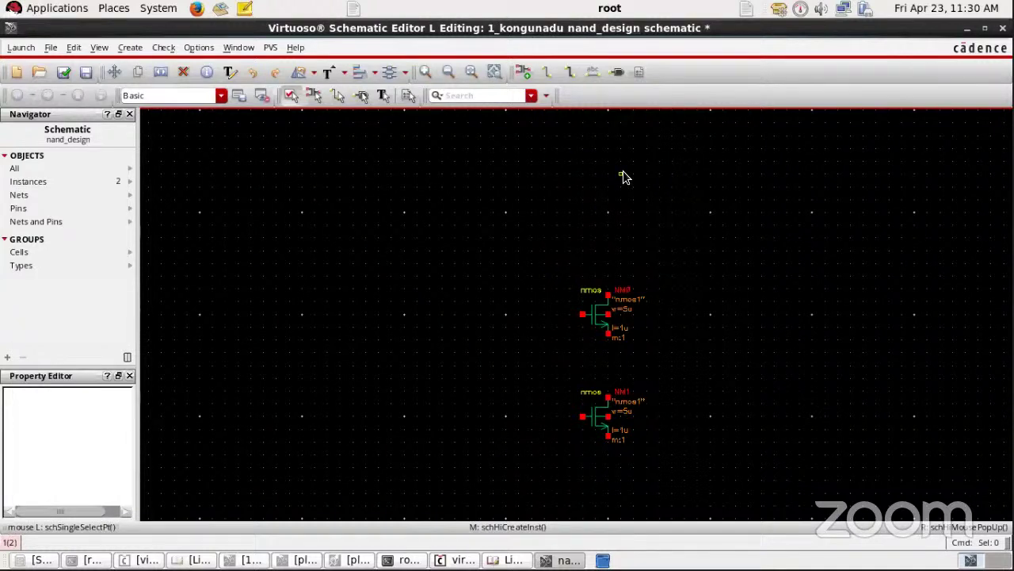
- Start adding an instance of the pmos cell from the gpdk180 library and load its parameters
scroll(623, 170, up, 1)
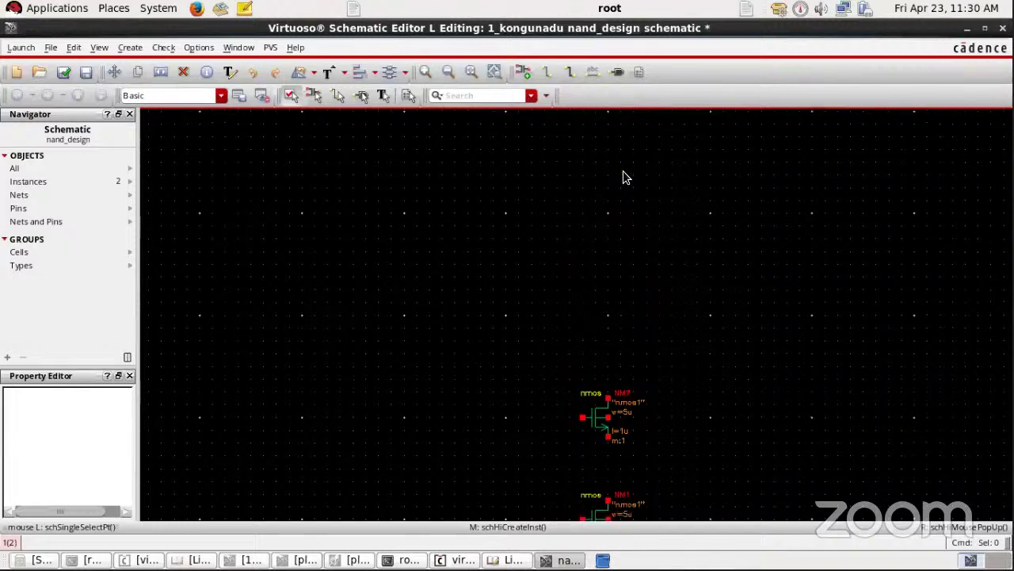
key(i)
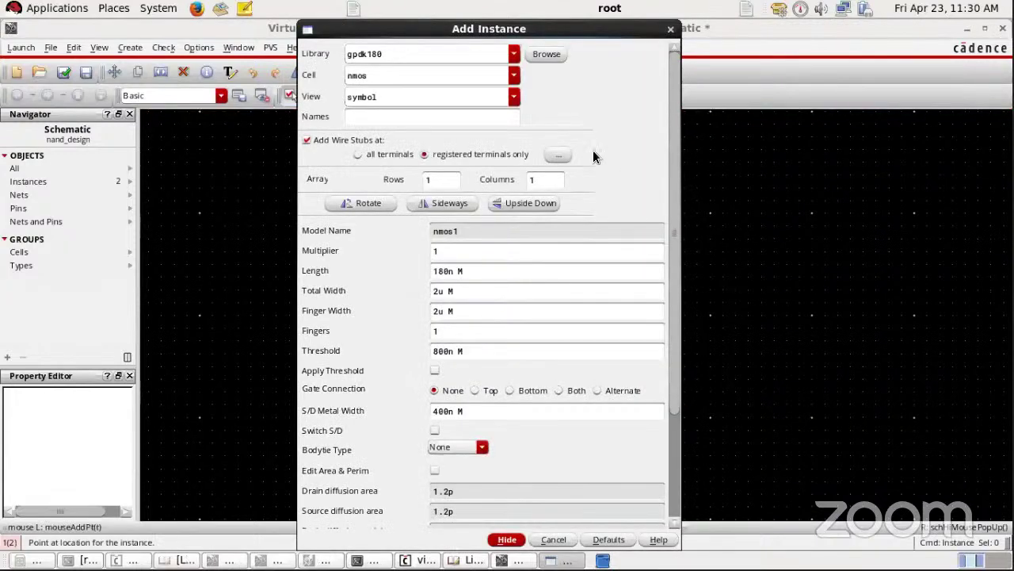
click(378, 77)
key(BackSpace)
key(BackSpace)
key(BackSpace)
key(BackSpace)
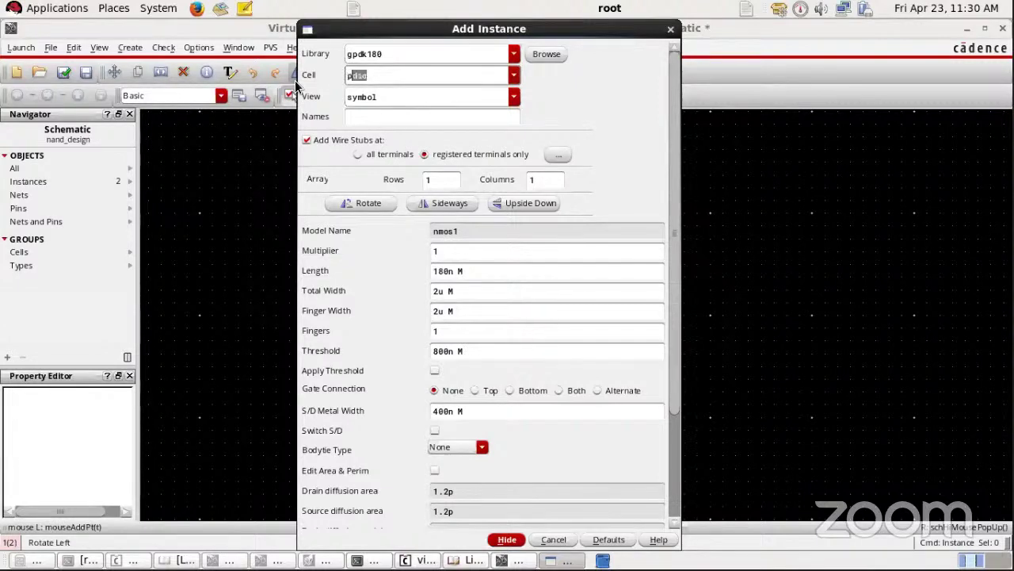
text(pmos)
key(Tab)
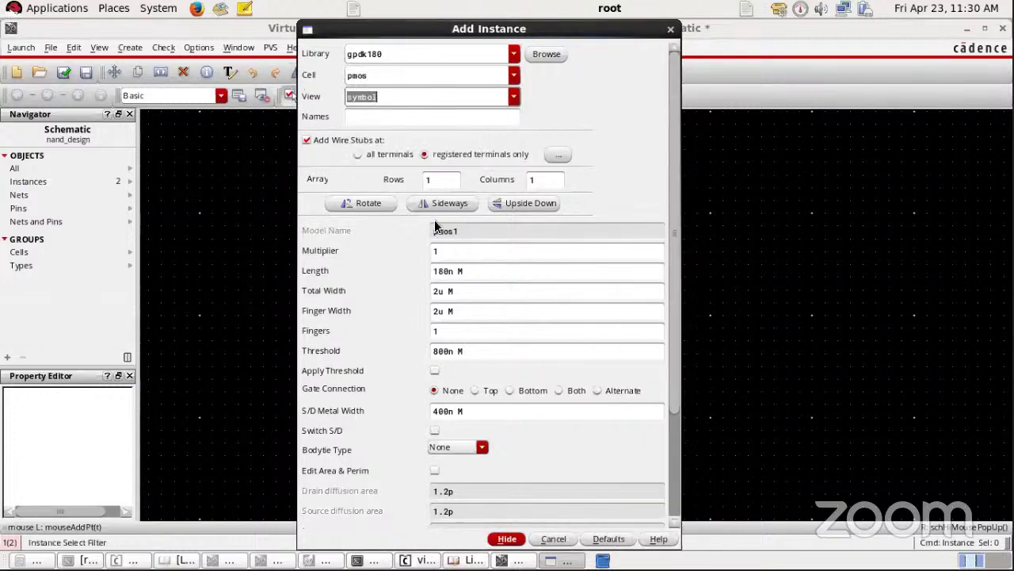
- Set the pmos instance's length to 1u and its total width to 10u
click(457, 271)
drag(457, 271, 371, 282)
text(1u)
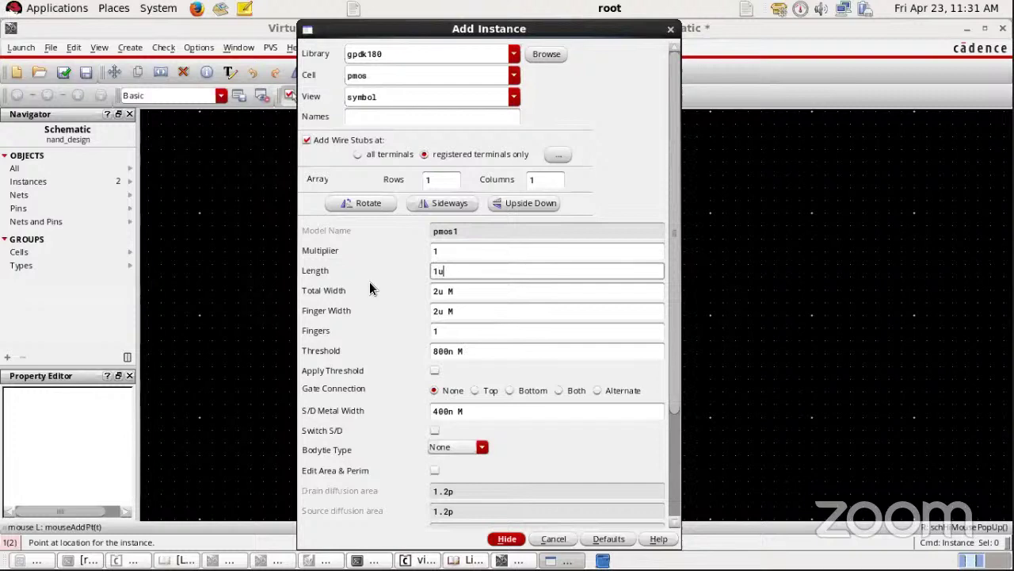
key(Tab)
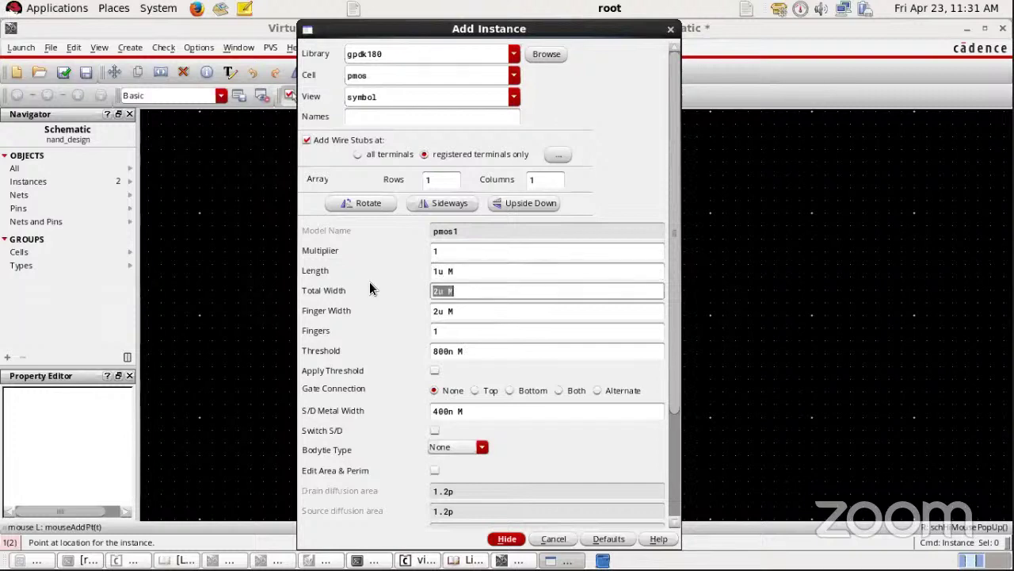
text(10u)
key(Tab)
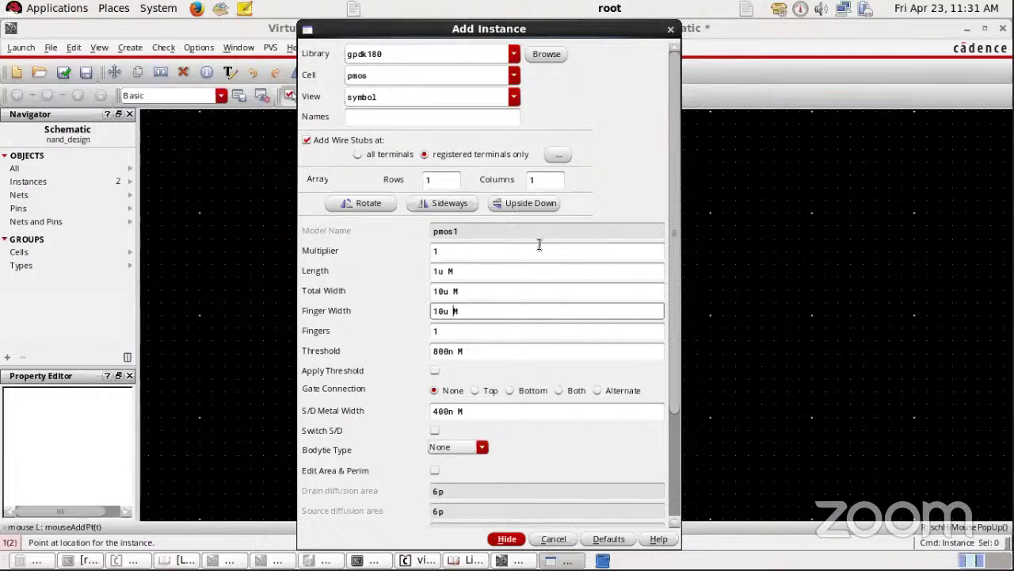
- Place two pmos transistors side by side above the nmos pair, one to each side of it
click(507, 539)
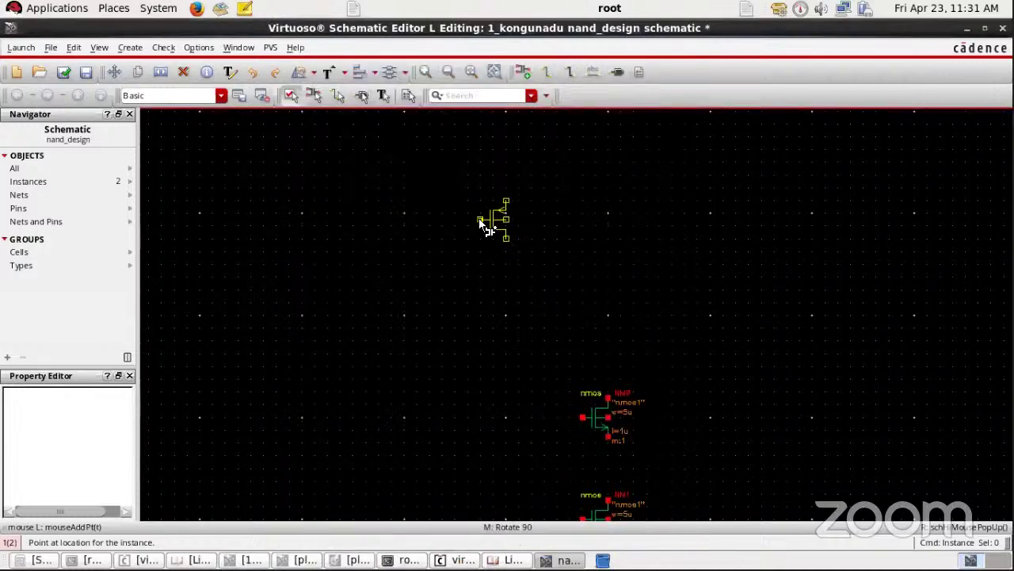
click(482, 214)
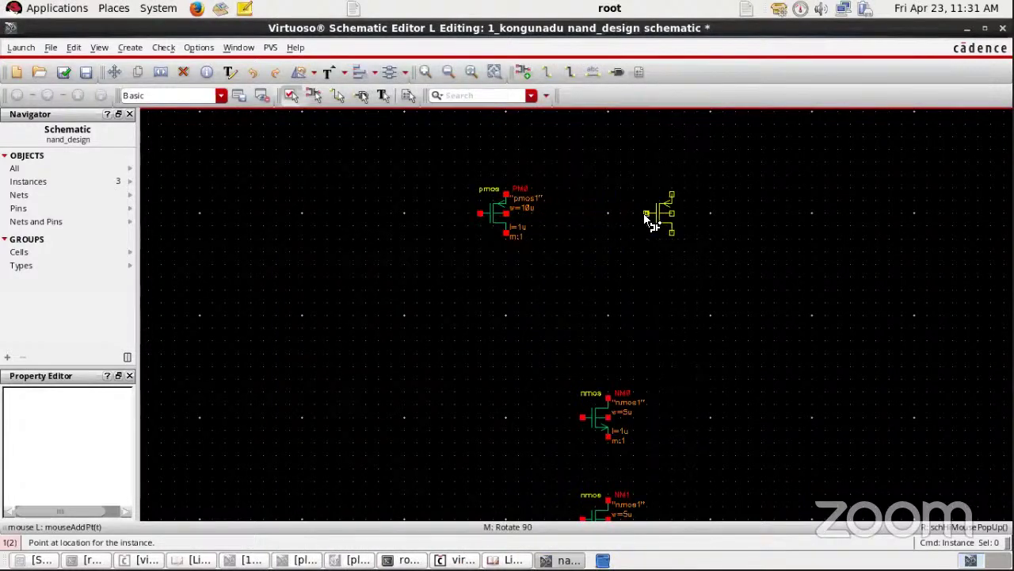
click(686, 213)
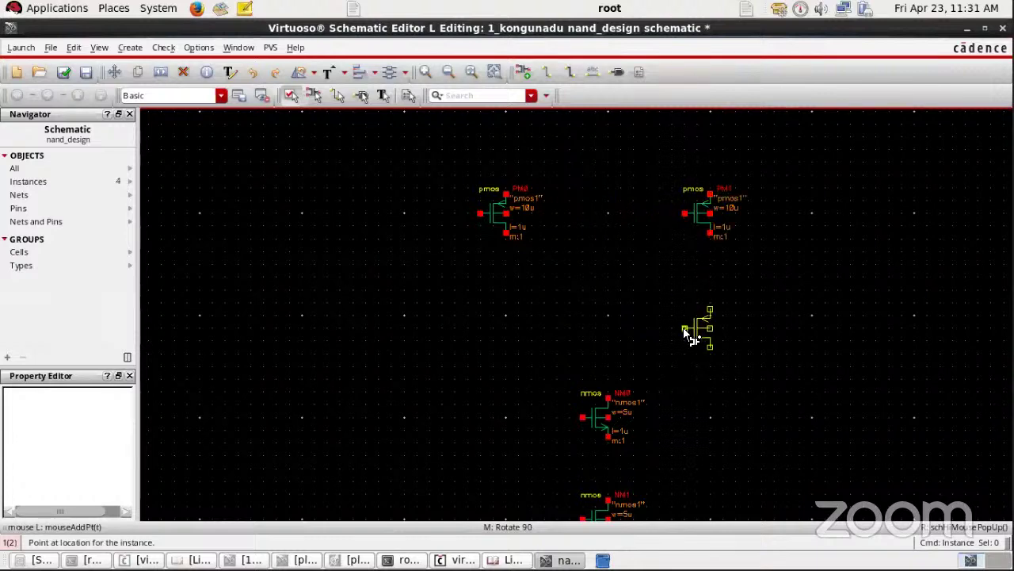
key(Escape)
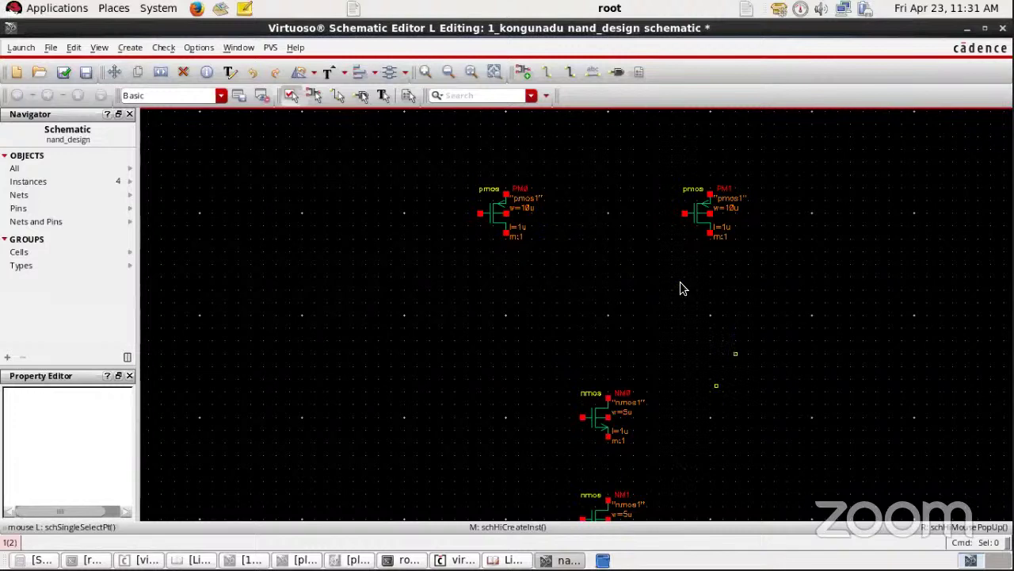
scroll(734, 351, down, 2)
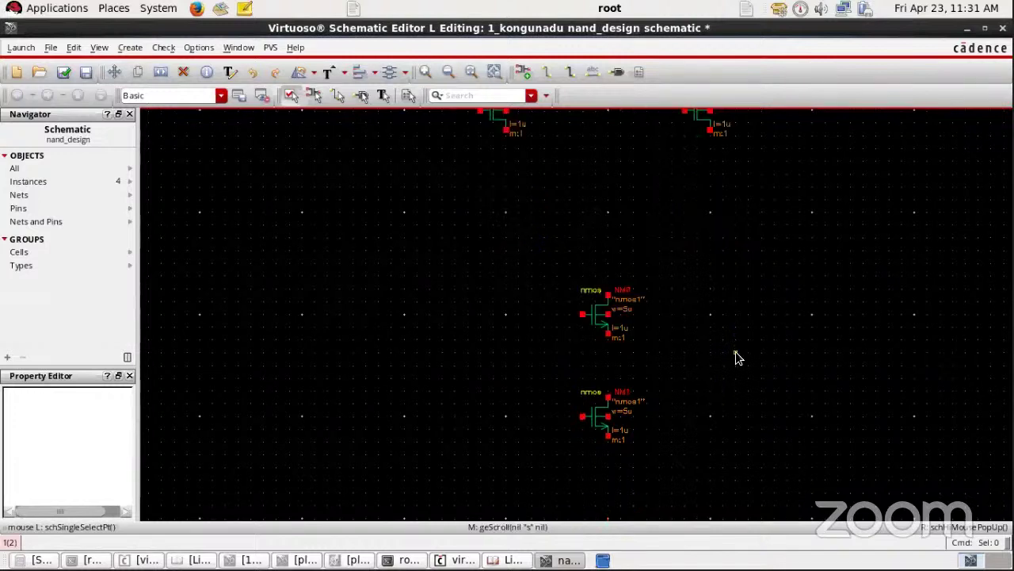
scroll(735, 354, up, 2)
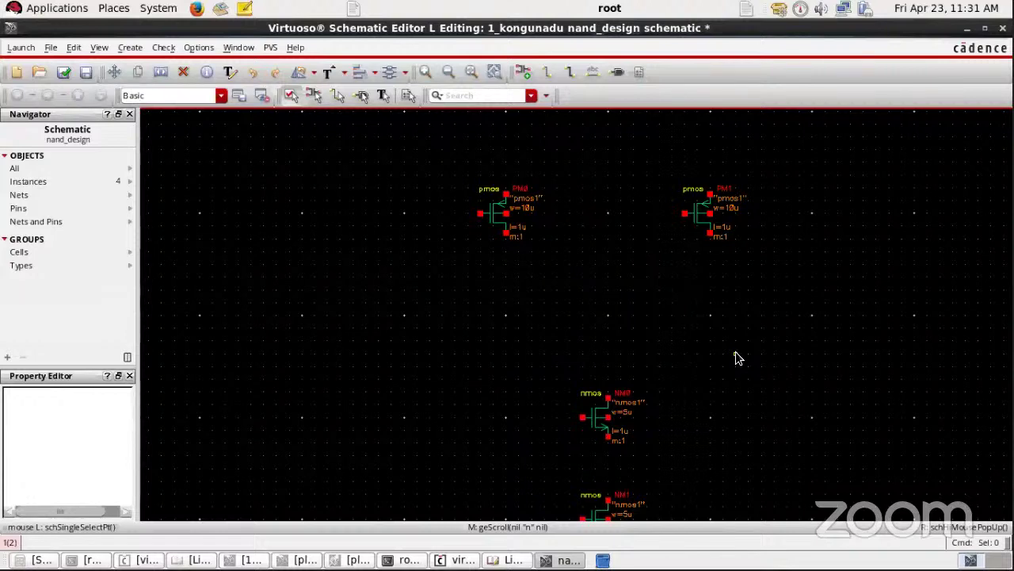
click(133, 49)
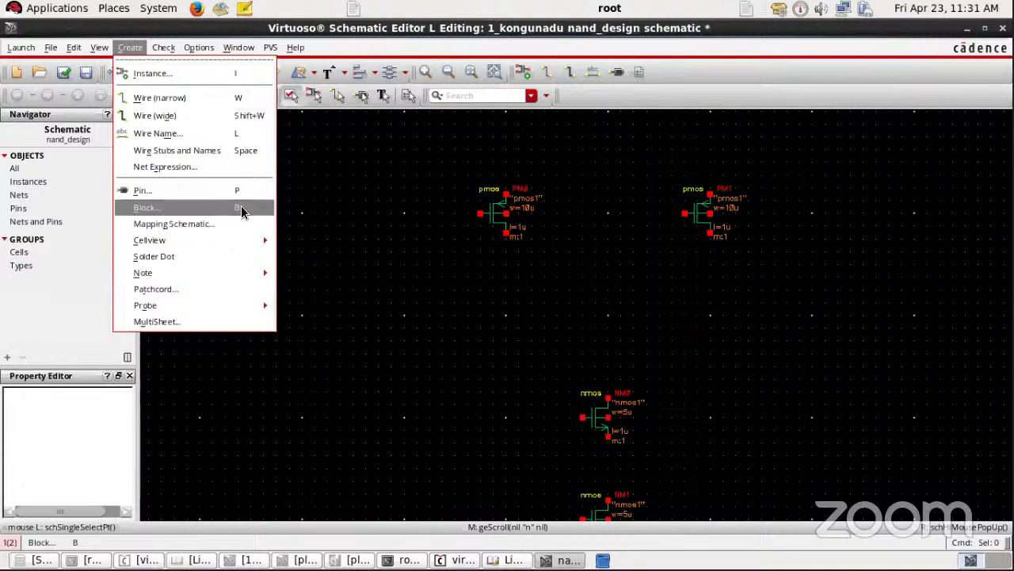
click(336, 307)
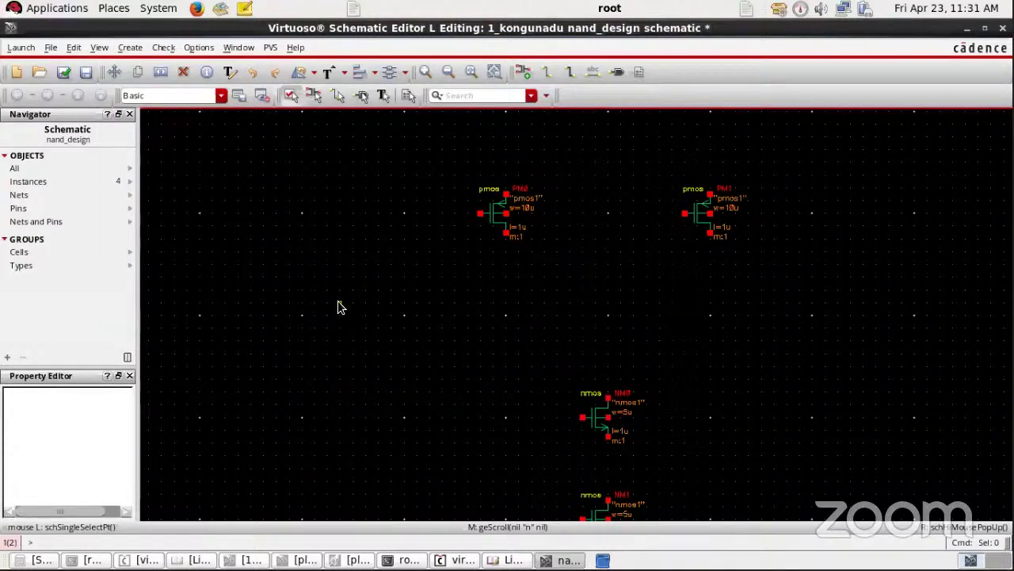
- Create input pins named A B VDD VSS, placing A and B beside the gates of the left and right pmos transistors
key(p)
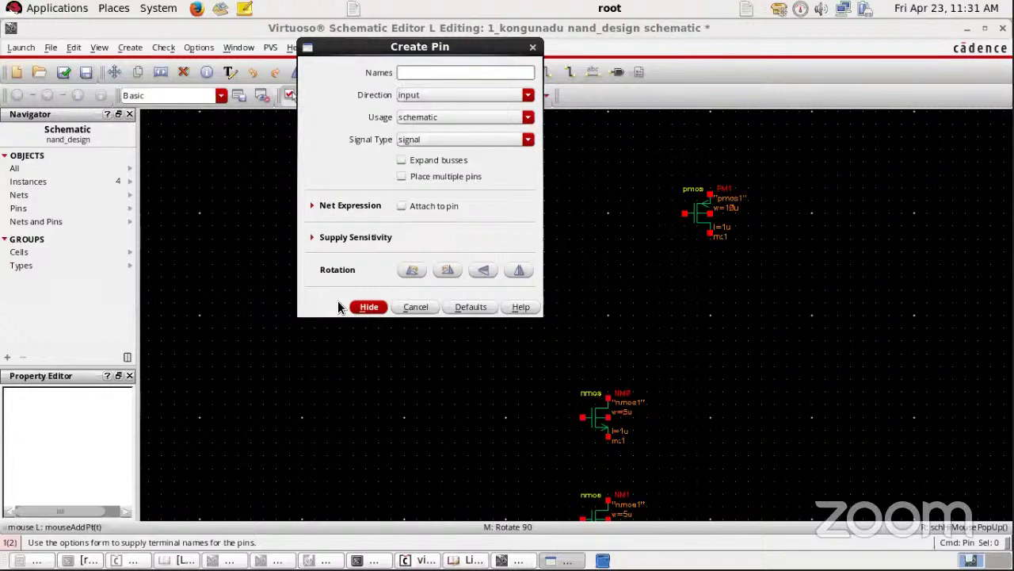
text(A B VDD VSS)
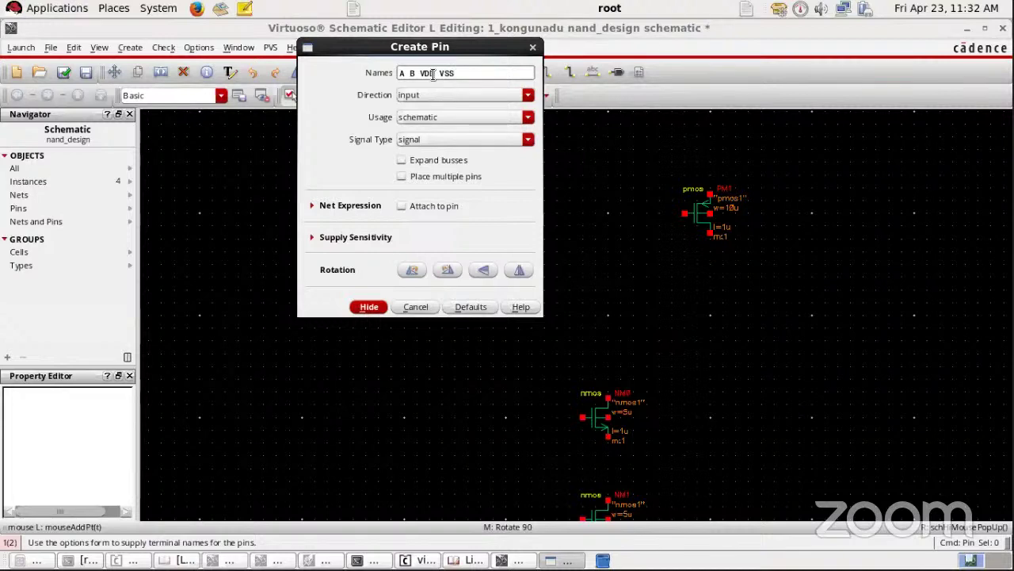
click(369, 306)
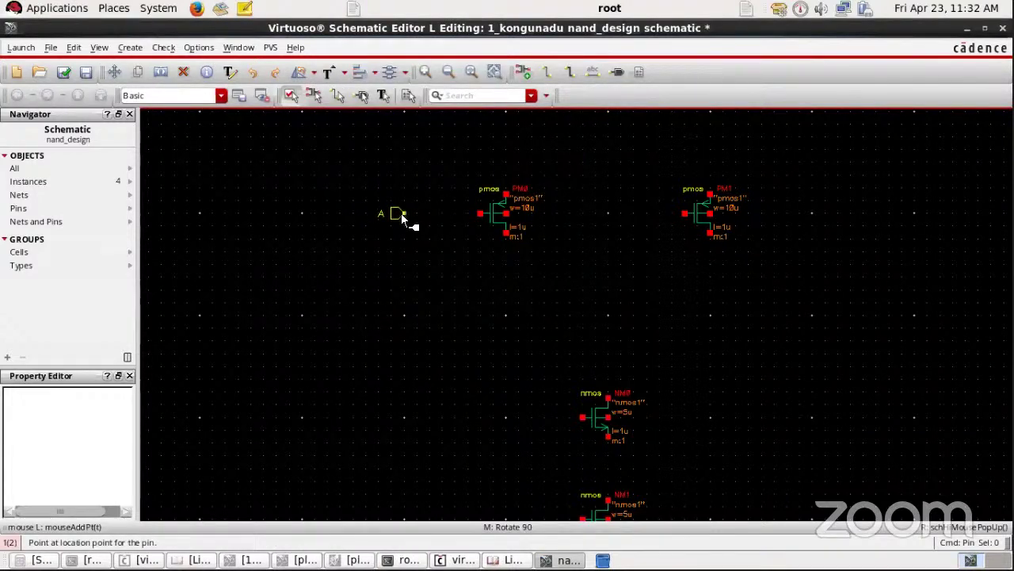
click(402, 219)
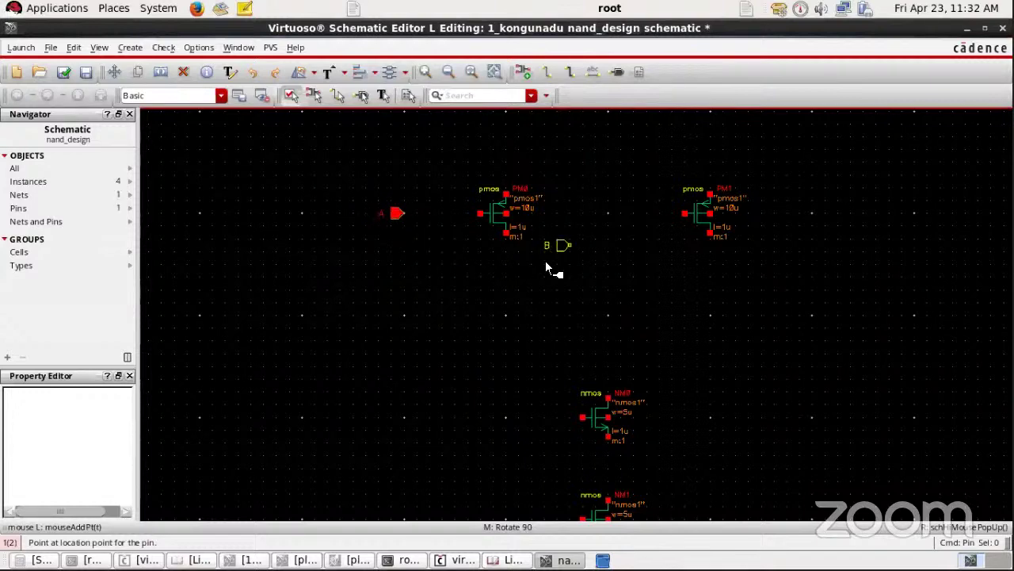
click(606, 218)
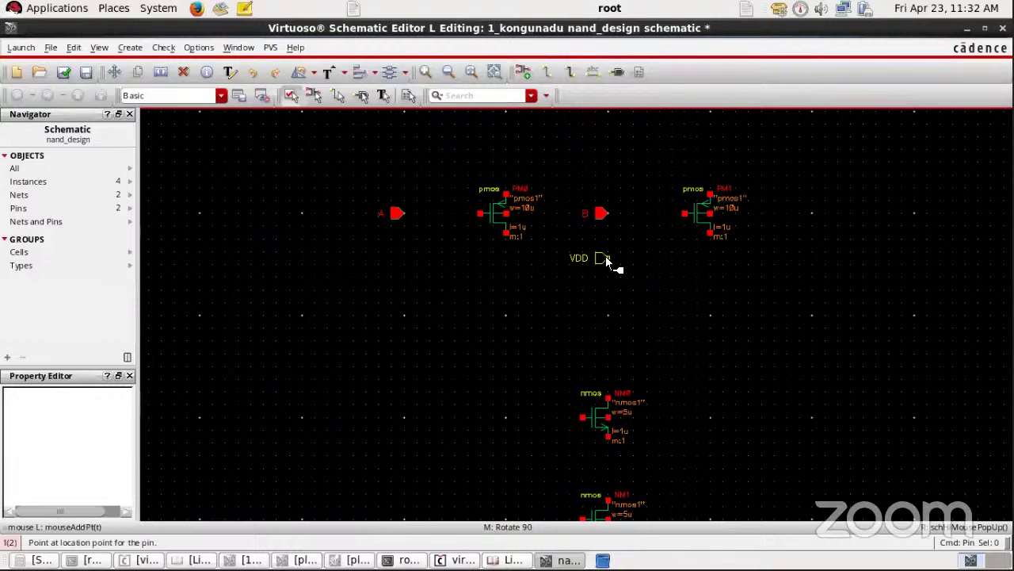
- Rotate the VDD pin to point downward and place it above the pmos pair, midway between them
scroll(606, 255, up, 1)
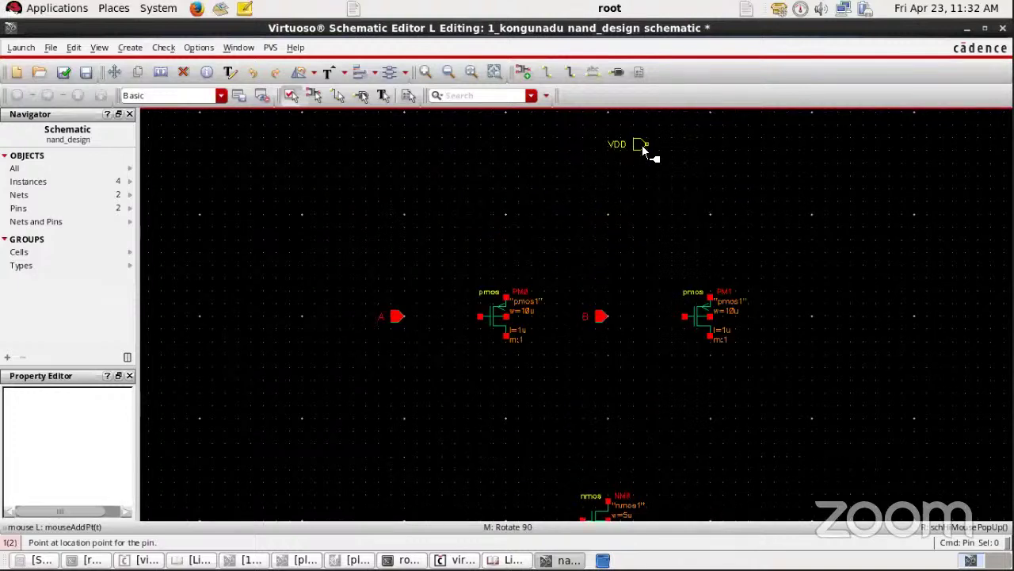
middle_click(607, 177)
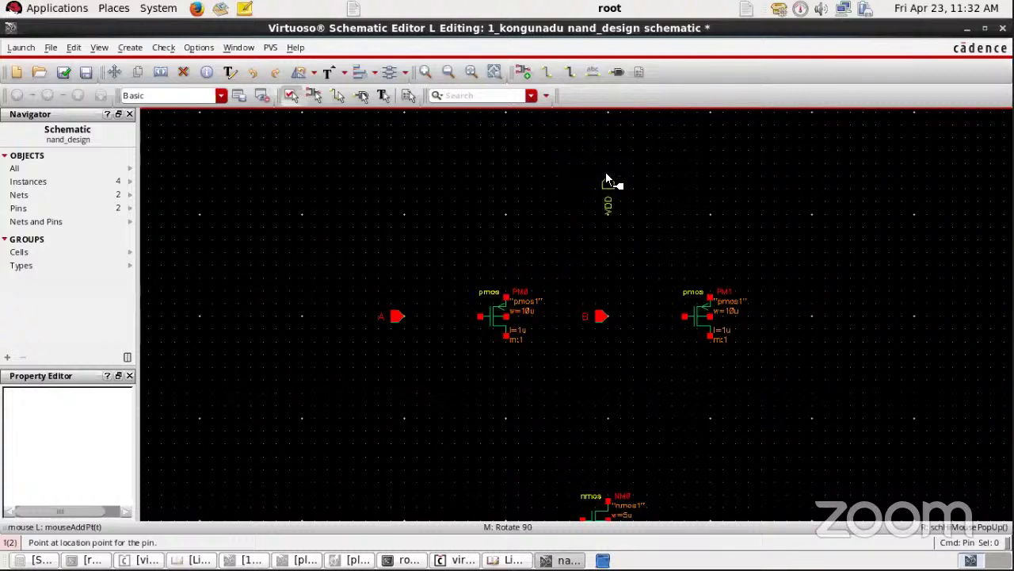
middle_click(606, 177)
middle_click(606, 178)
middle_click(606, 178)
middle_click(607, 177)
middle_click(607, 178)
middle_click(606, 178)
middle_click(607, 177)
middle_click(607, 177)
middle_click(606, 178)
middle_click(606, 178)
middle_click(607, 177)
middle_click(606, 178)
middle_click(607, 177)
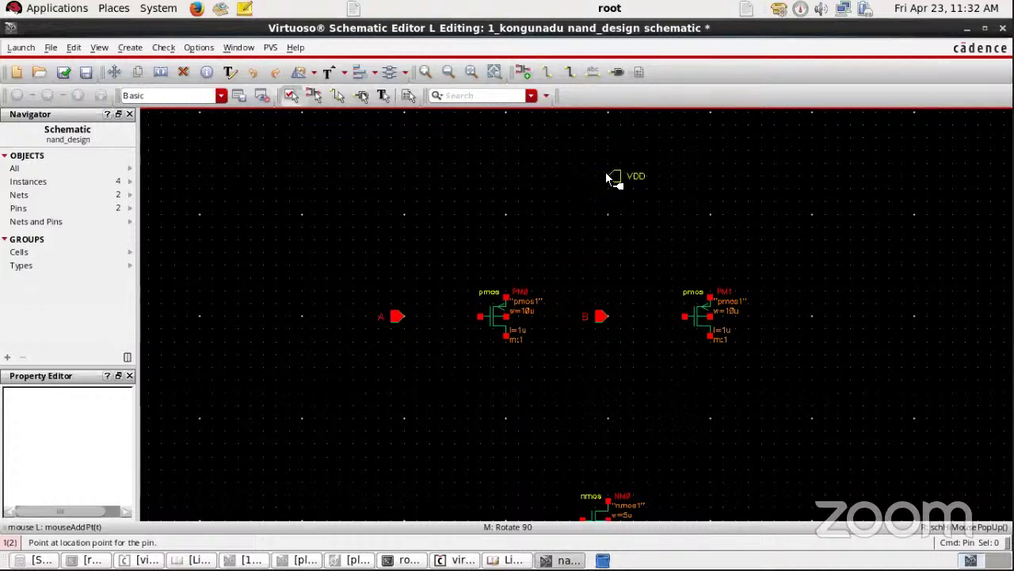
middle_click(606, 177)
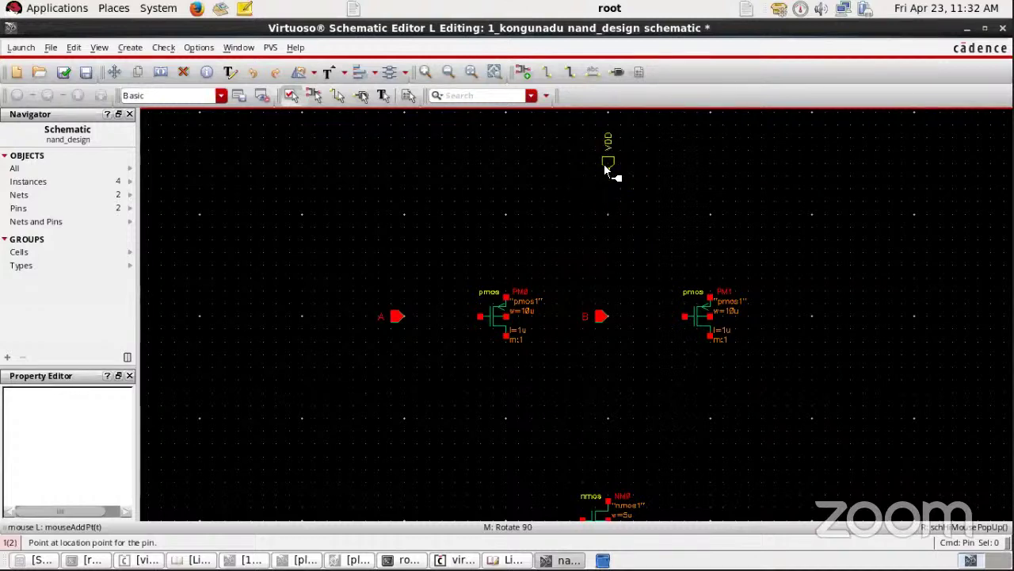
click(606, 165)
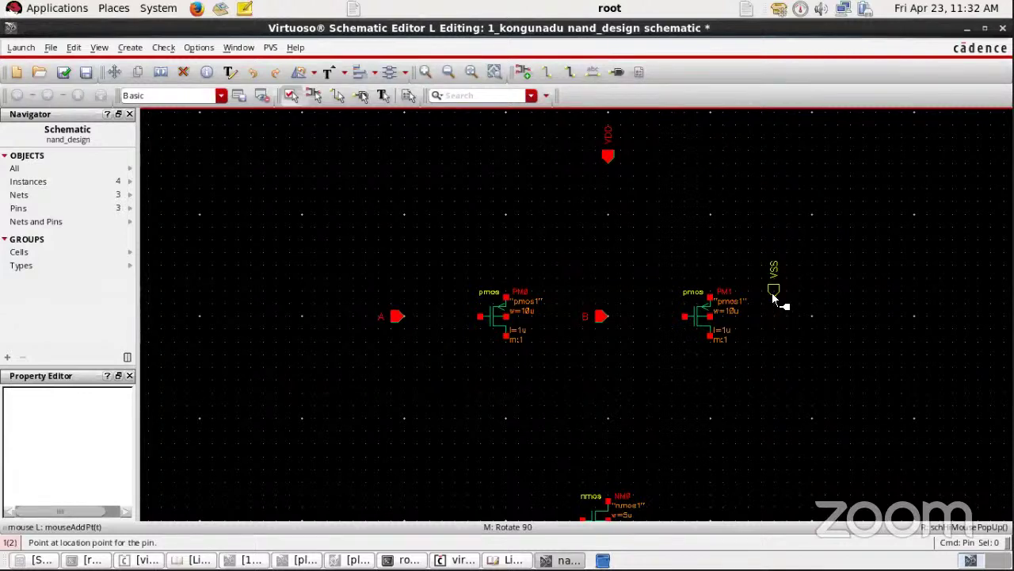
- Rotate the VSS pin to point upward and place it directly below the lower nmos transistor
scroll(773, 298, down, 2)
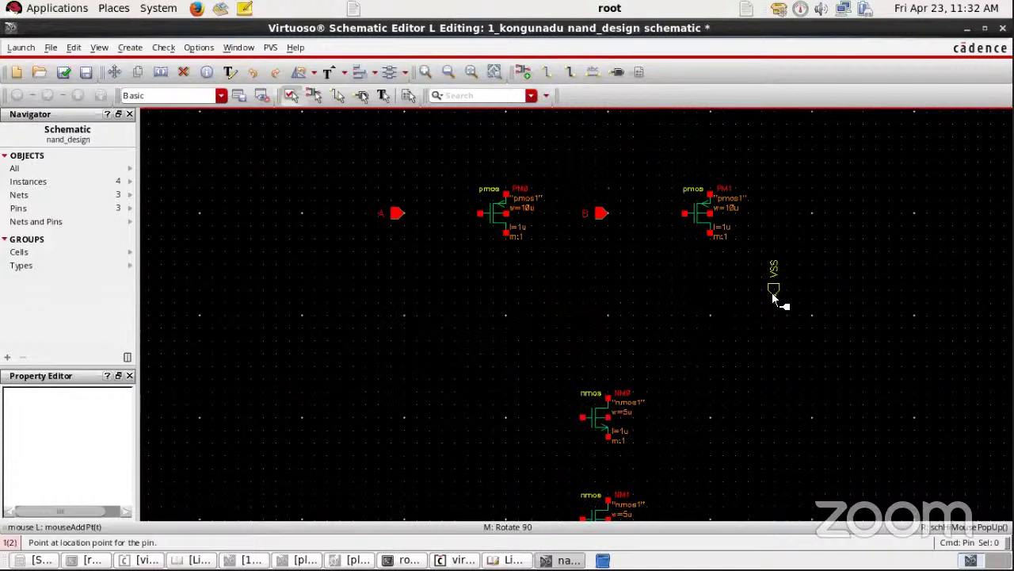
middle_click(772, 353)
middle_click(772, 354)
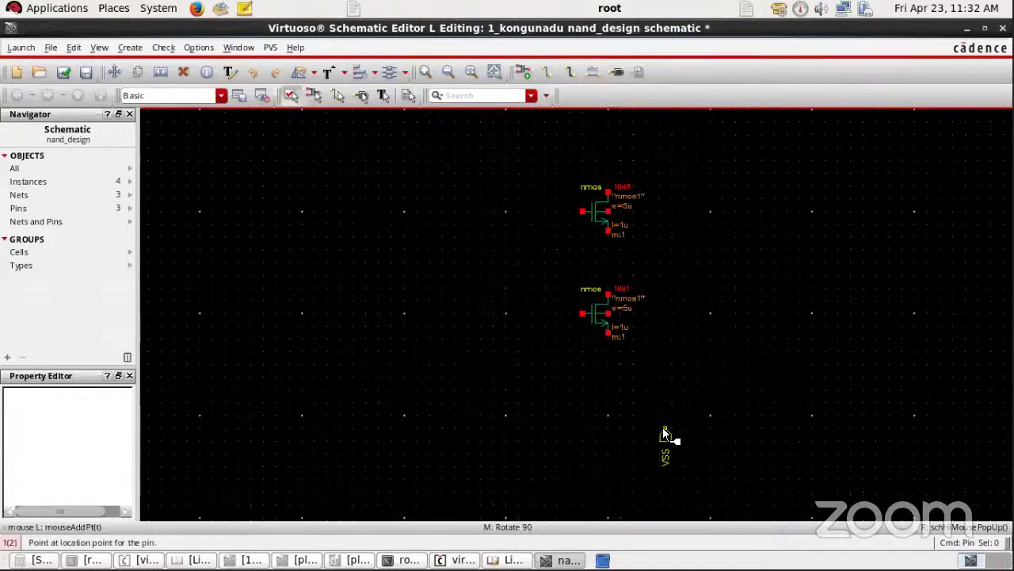
click(608, 421)
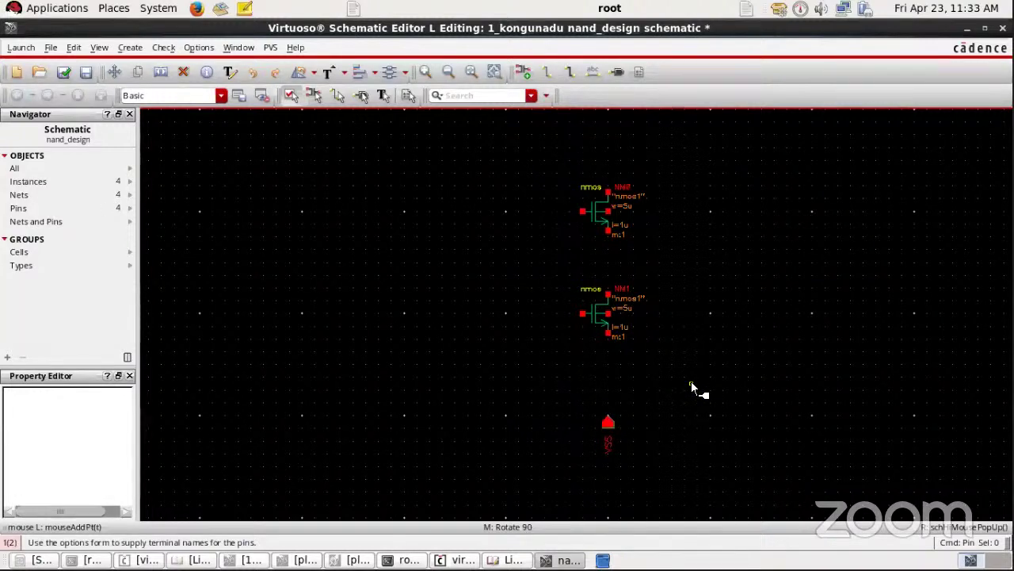
- Create an output pin named Y and place it to the right, between the pmos pair and the upper nmos transistor
scroll(689, 381, up, 1)
scroll(689, 381, up, 1)
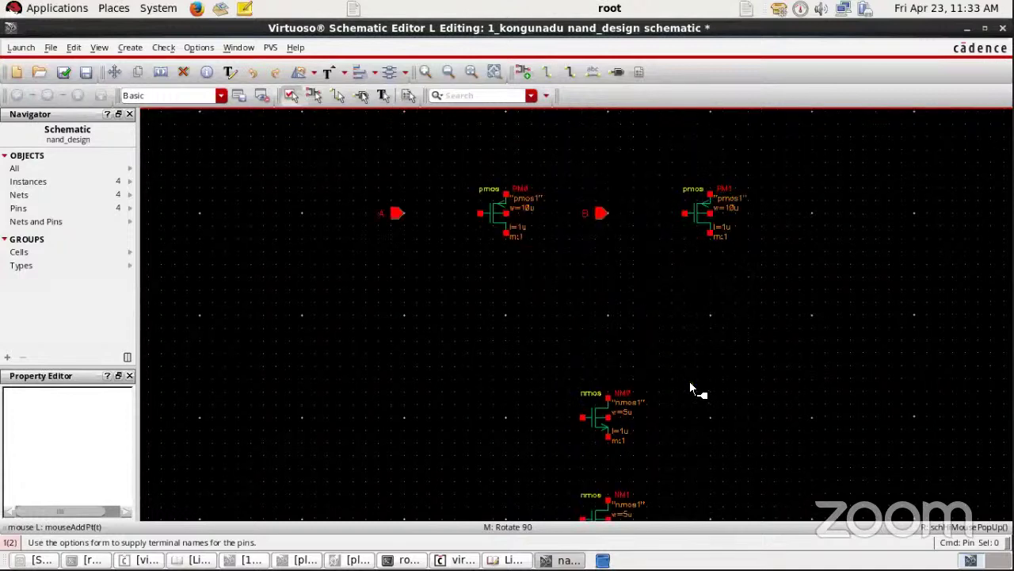
key(p)
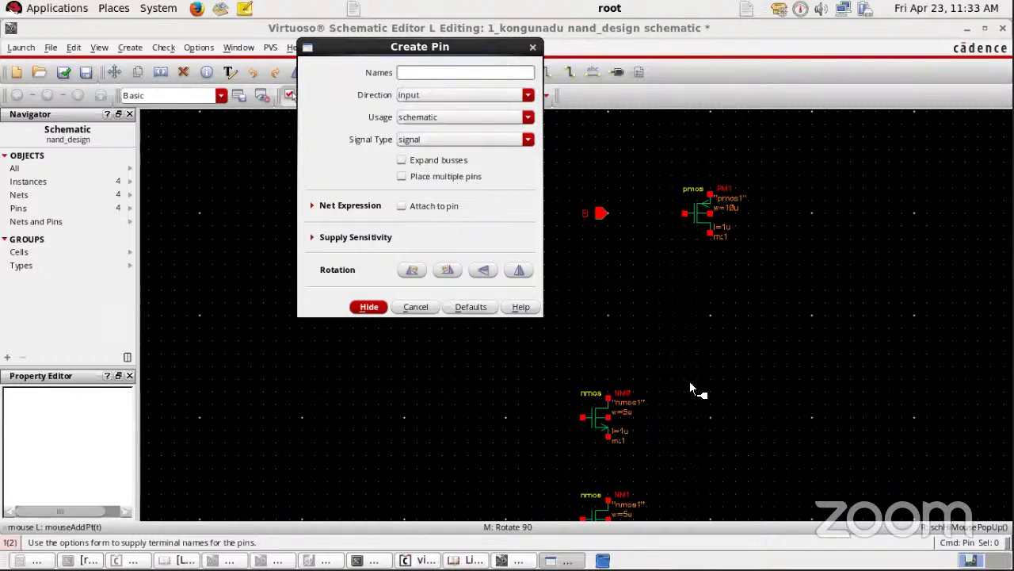
text(Y)
click(413, 95)
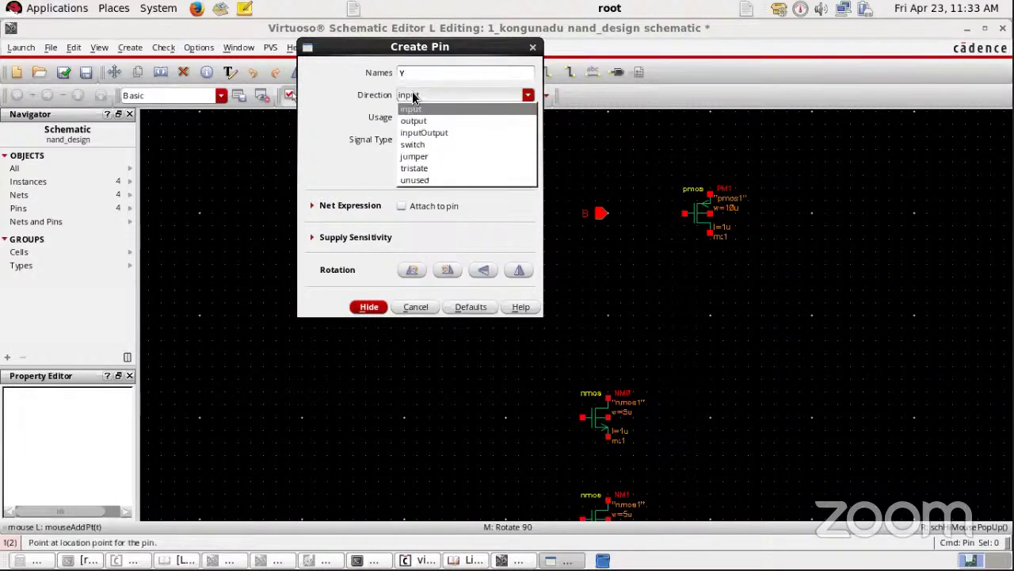
click(419, 121)
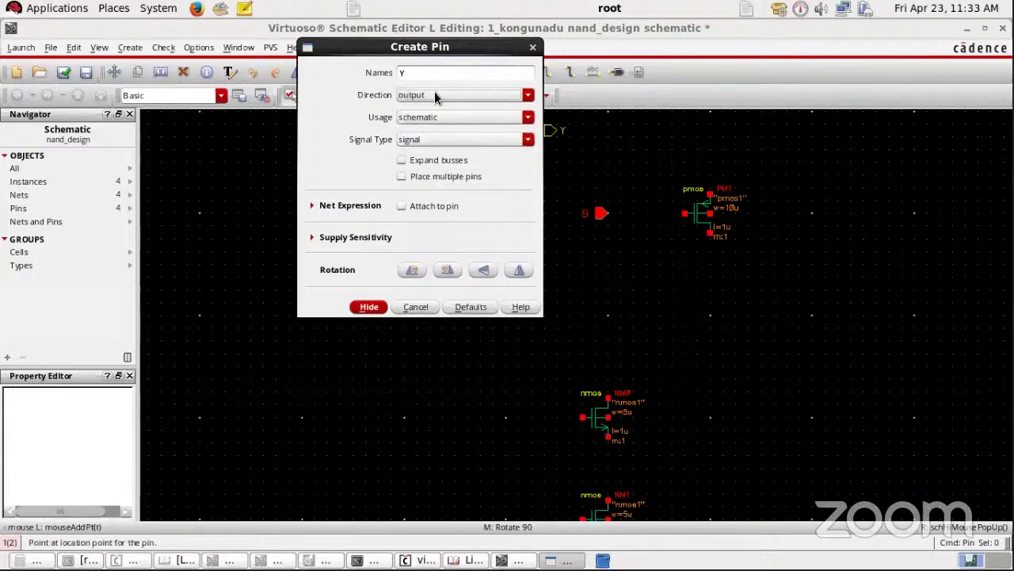
click(371, 308)
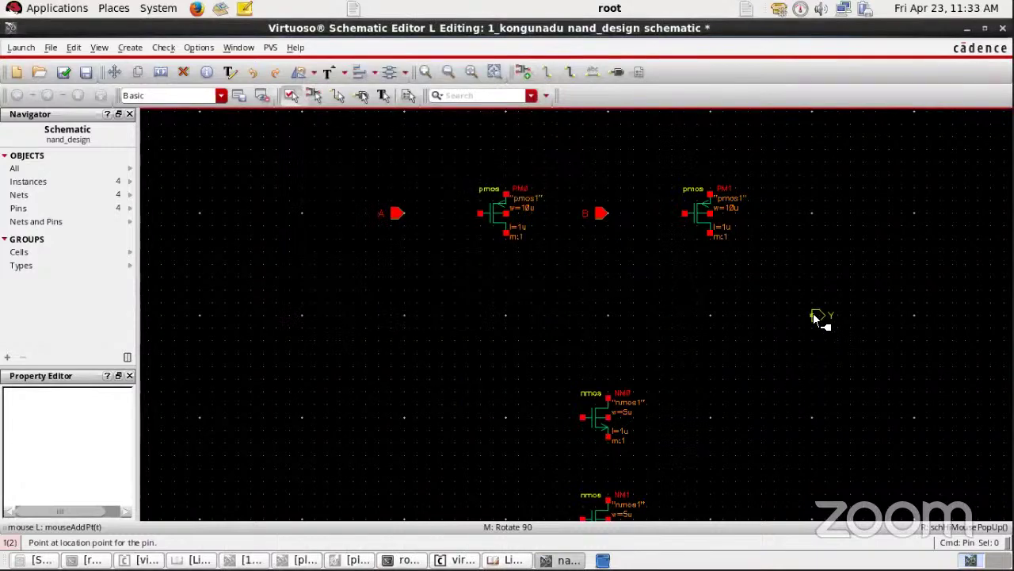
click(816, 318)
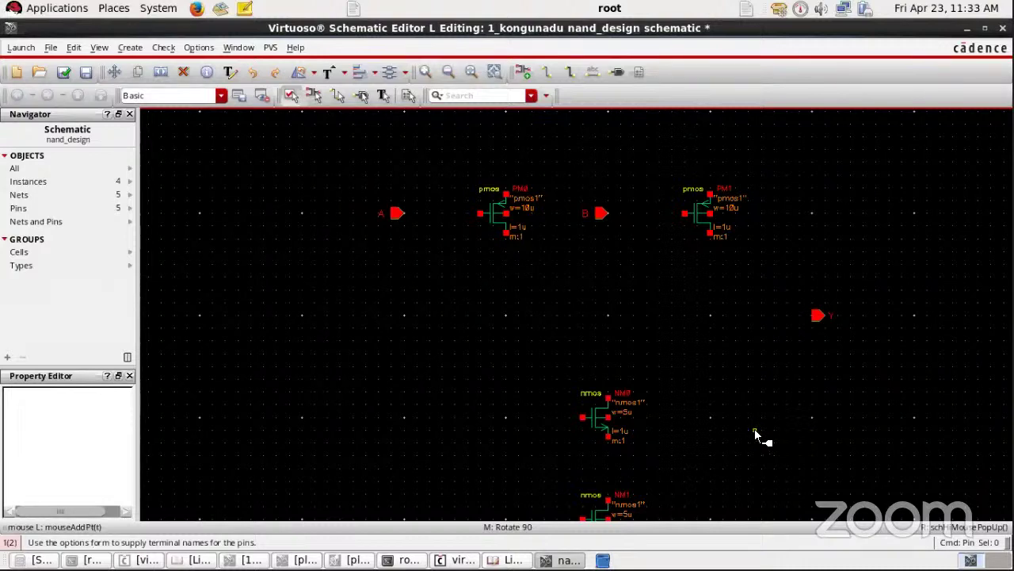
key(Escape)
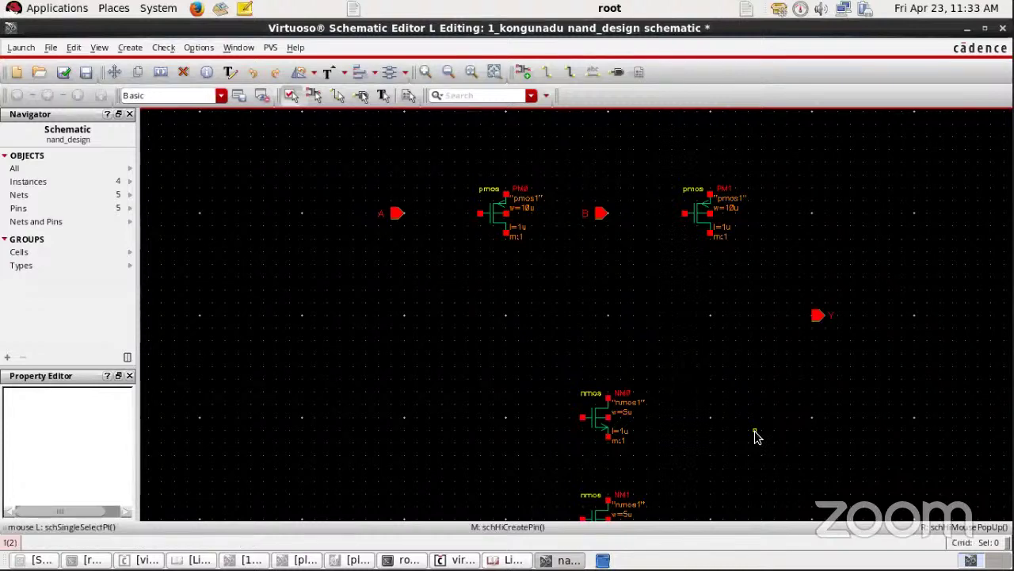
- Wire the drains of the two pmos transistors together with a U-shaped wire running below them
key(w)
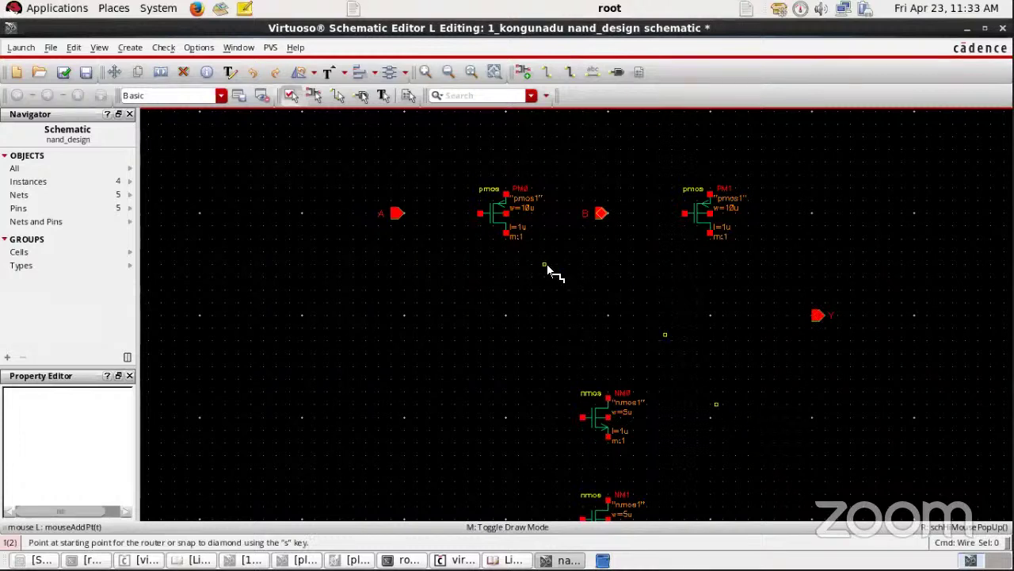
click(506, 233)
click(507, 314)
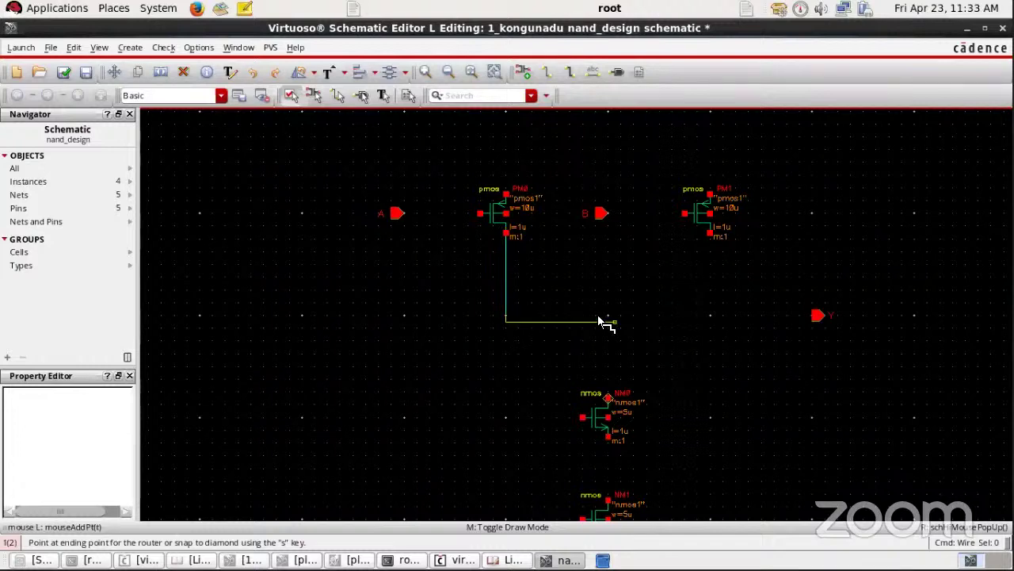
click(711, 315)
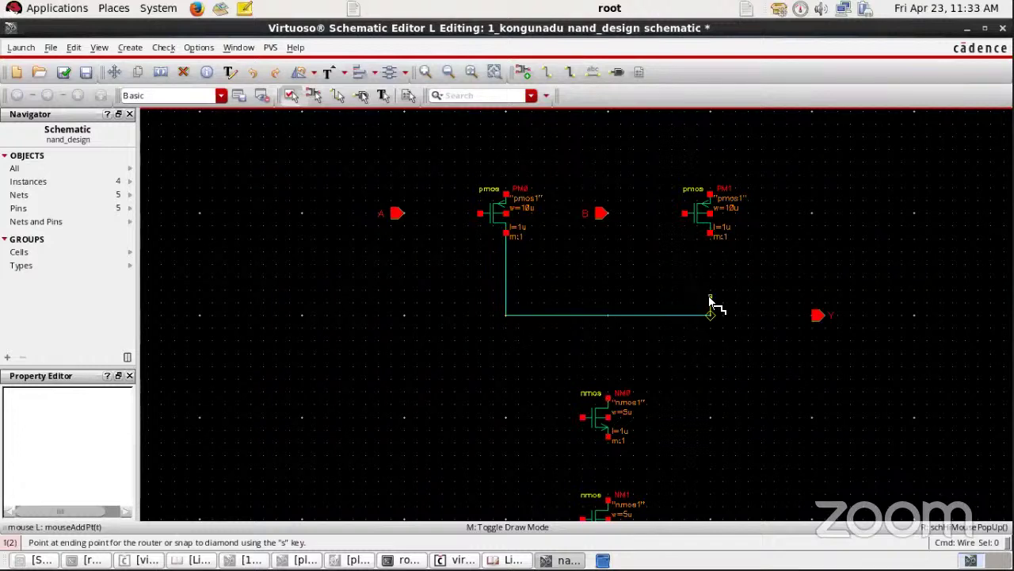
click(711, 234)
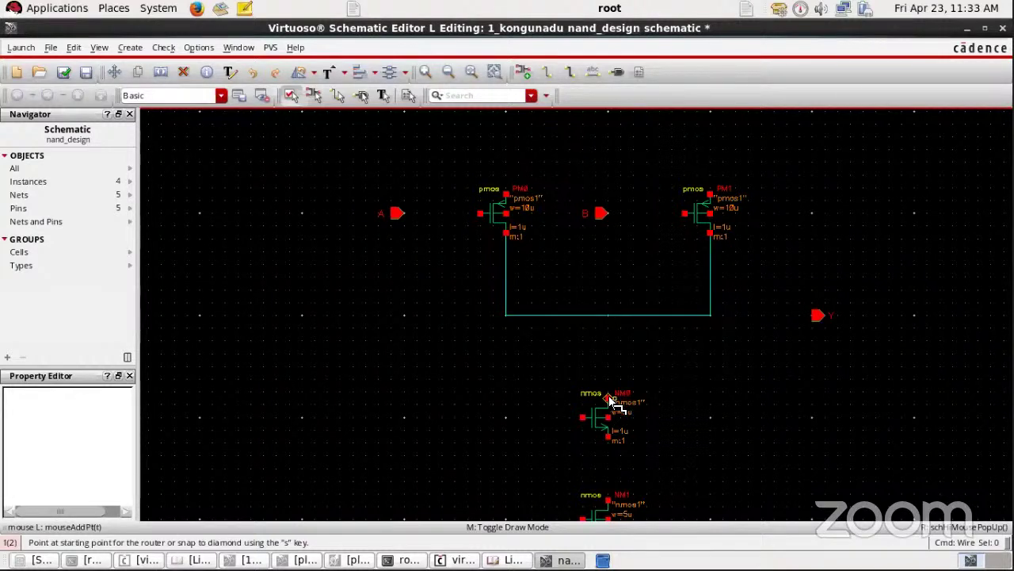
- Wire the upper nmos drain to the middle of the pmos drain wire and extend that wire to pin Y
click(610, 373)
click(608, 314)
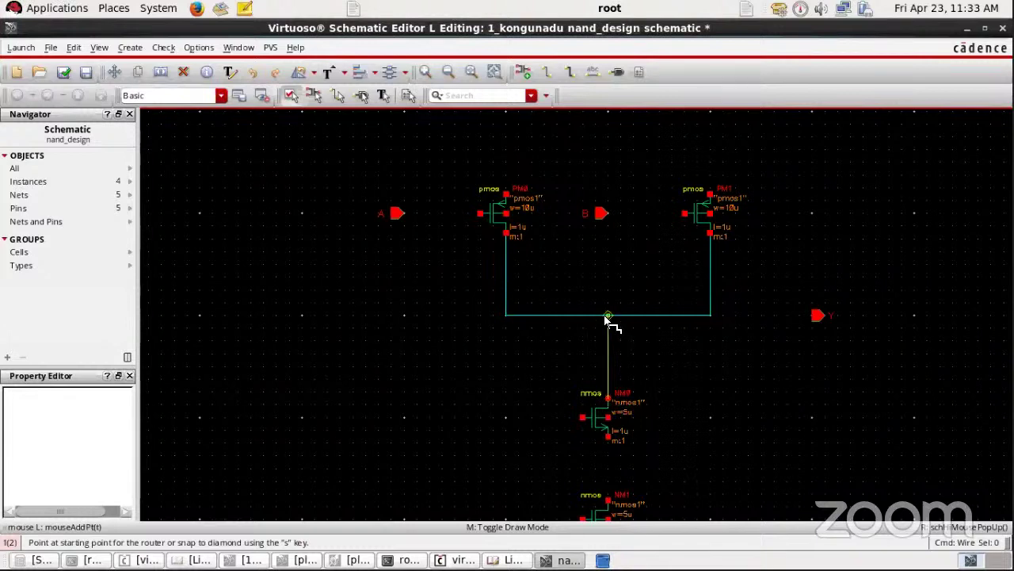
click(734, 315)
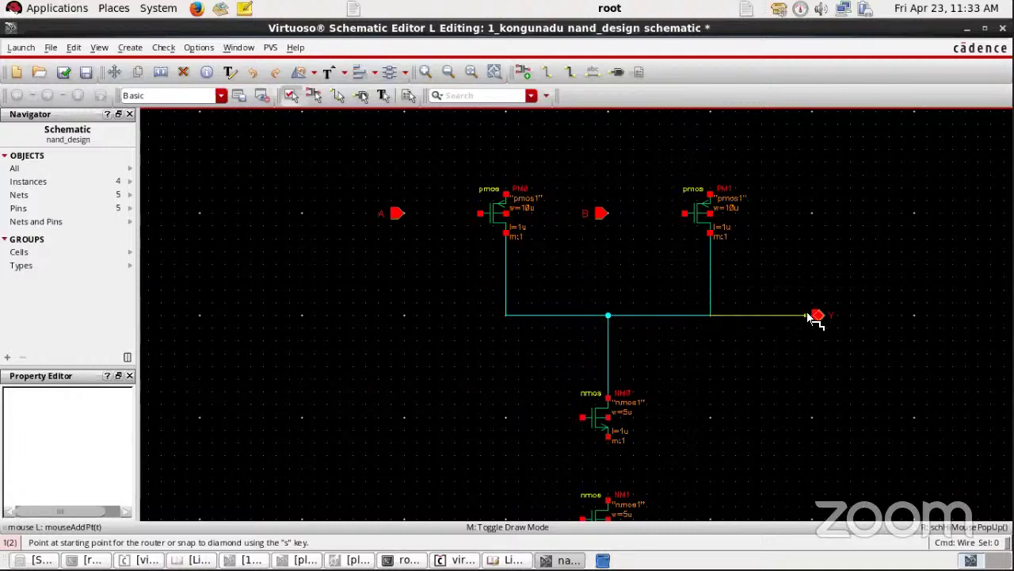
click(821, 318)
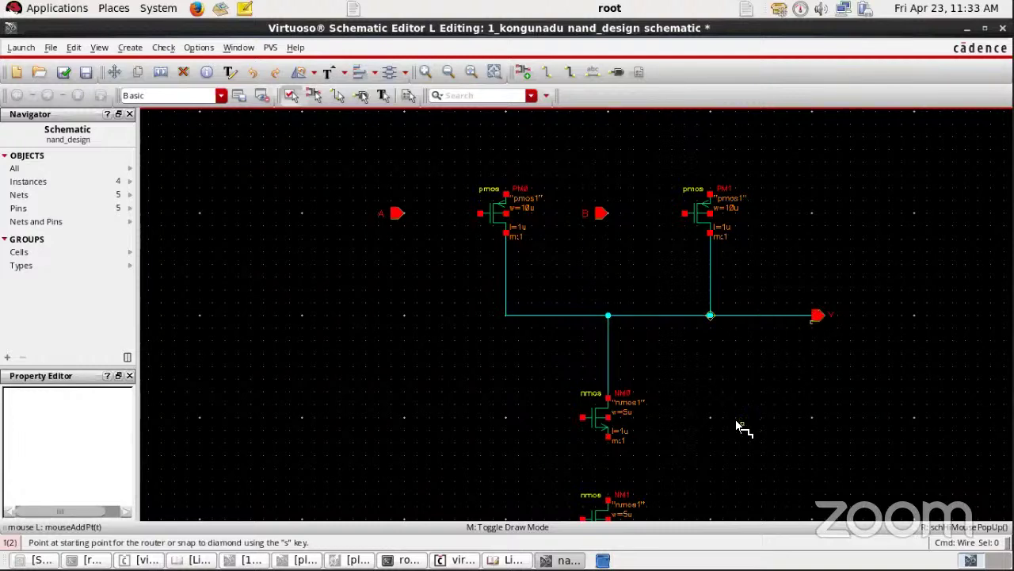
- Wire the two pmos sources together above the transistors and connect the VDD pin to the middle of that wire
click(505, 195)
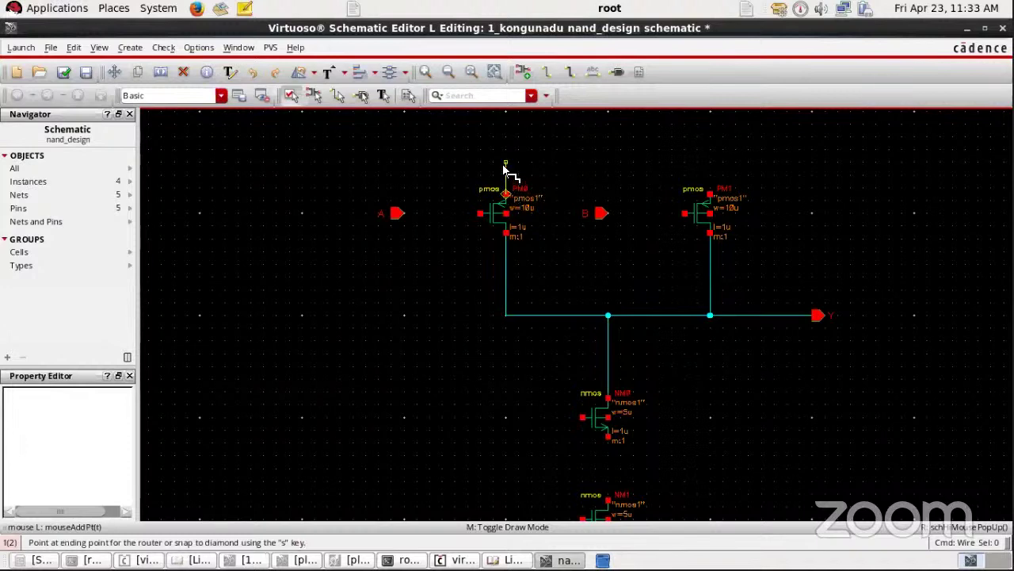
scroll(504, 169, up, 1)
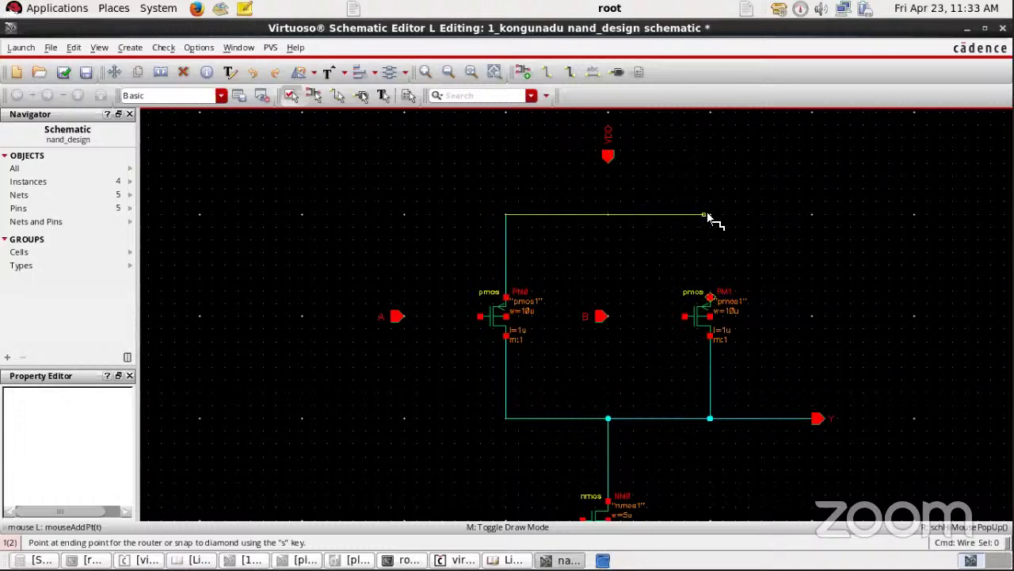
click(711, 297)
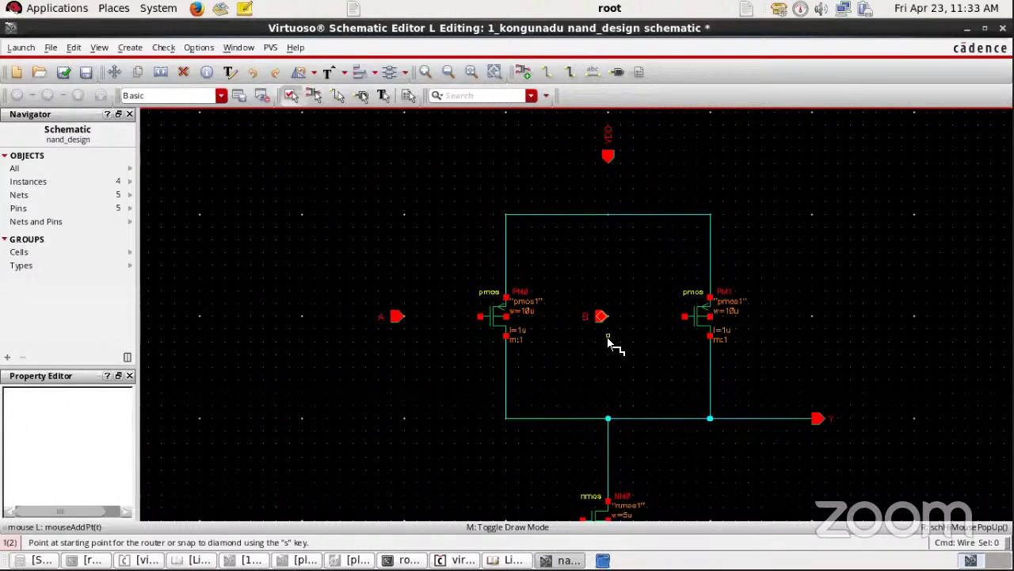
click(608, 156)
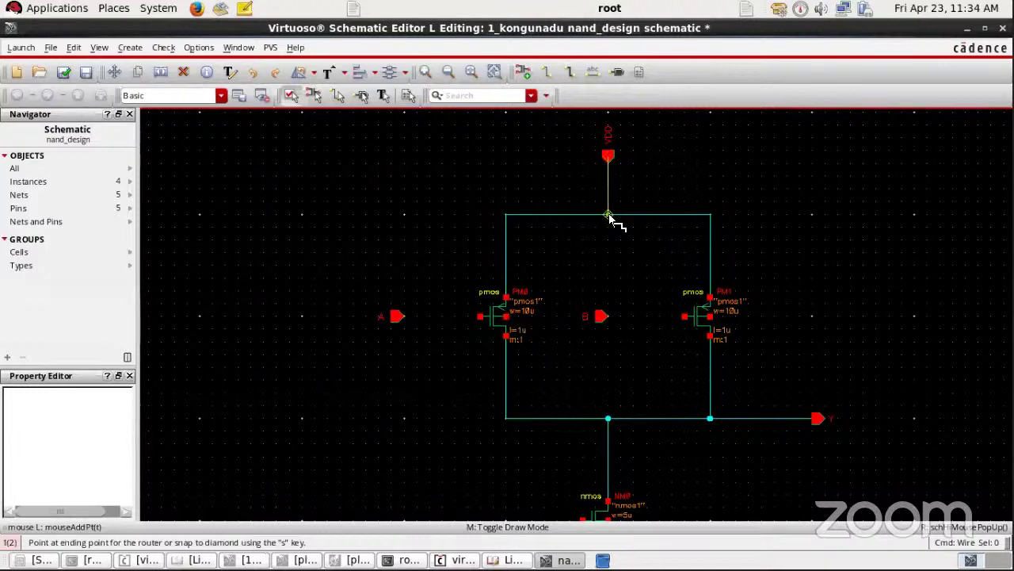
click(608, 214)
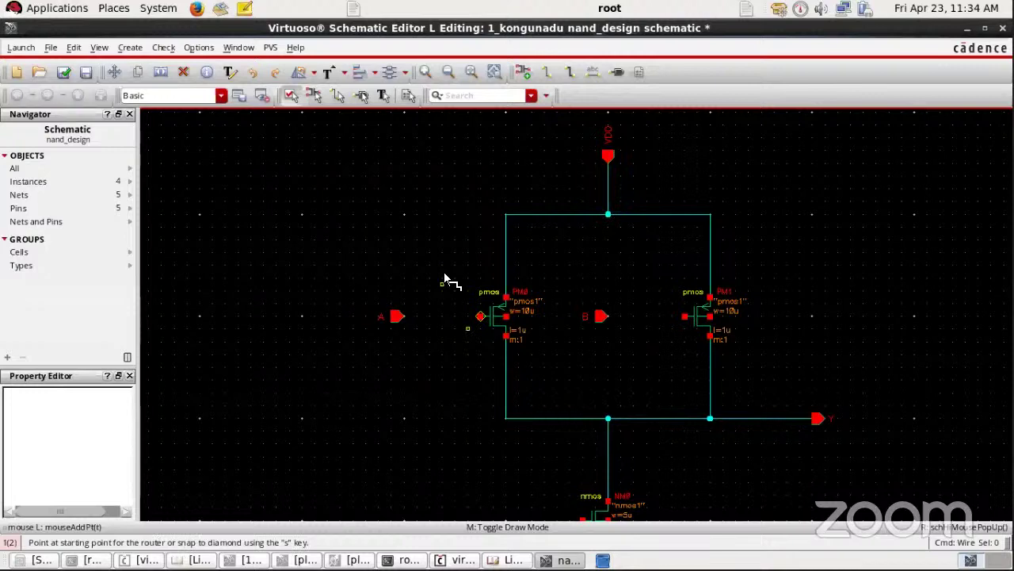
- Wire pin A to the left pmos gate and pin B to the right pmos gate
click(481, 316)
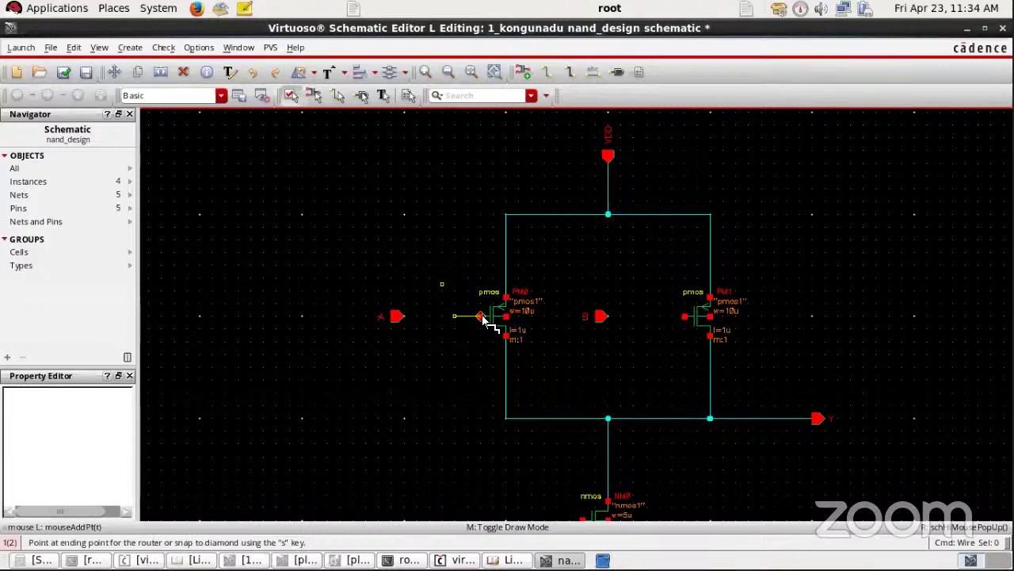
click(398, 316)
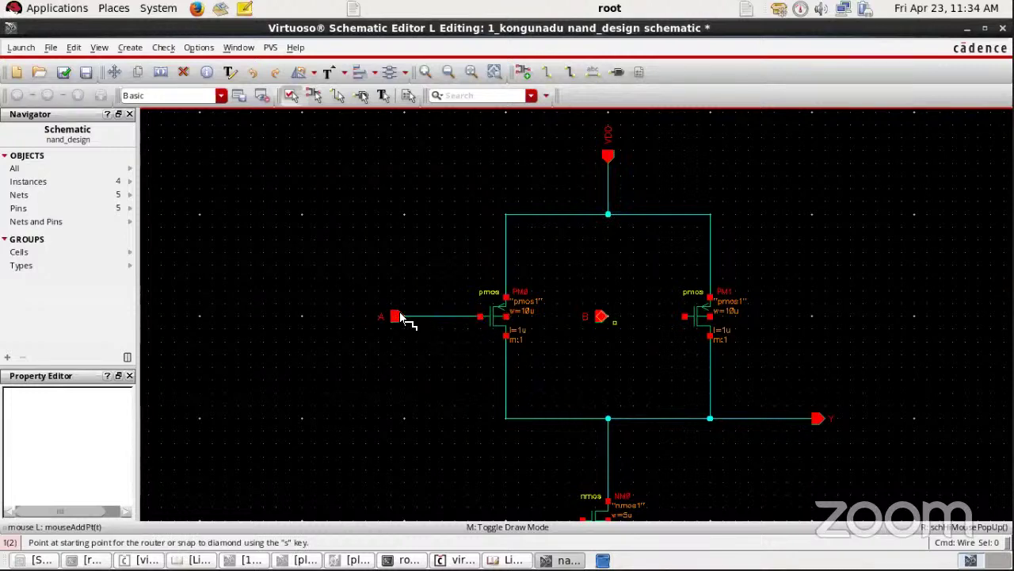
click(682, 317)
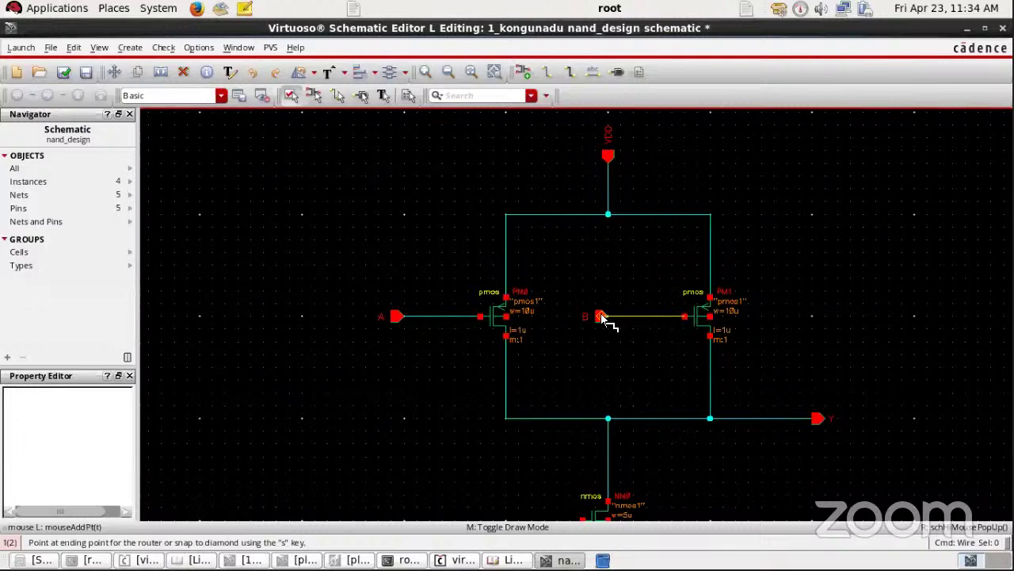
click(601, 317)
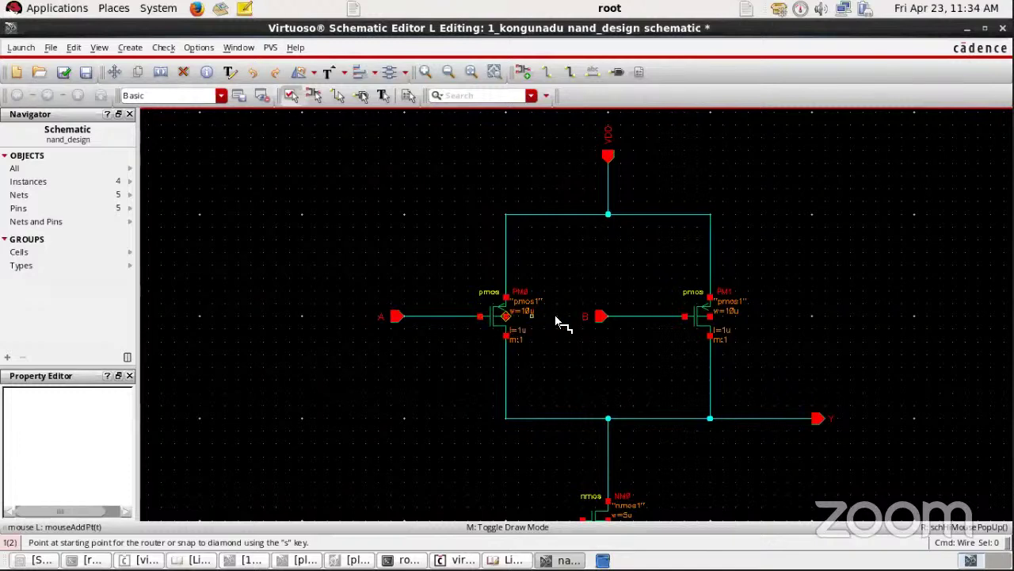
- Wire the upper nmos source to the lower nmos drain, and the lower nmos source to the VSS pin
scroll(686, 412, down, 5)
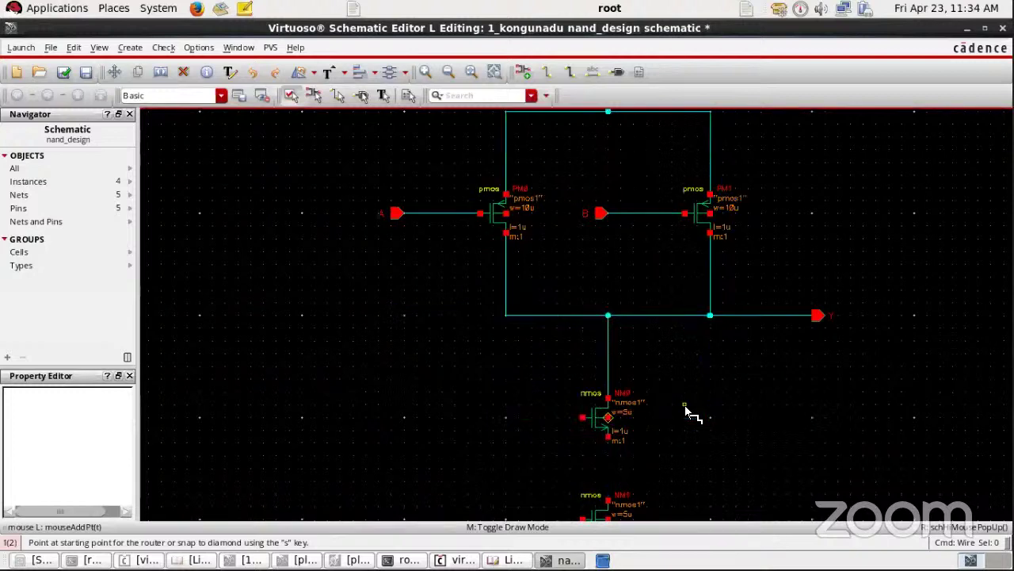
scroll(685, 410, up, 2)
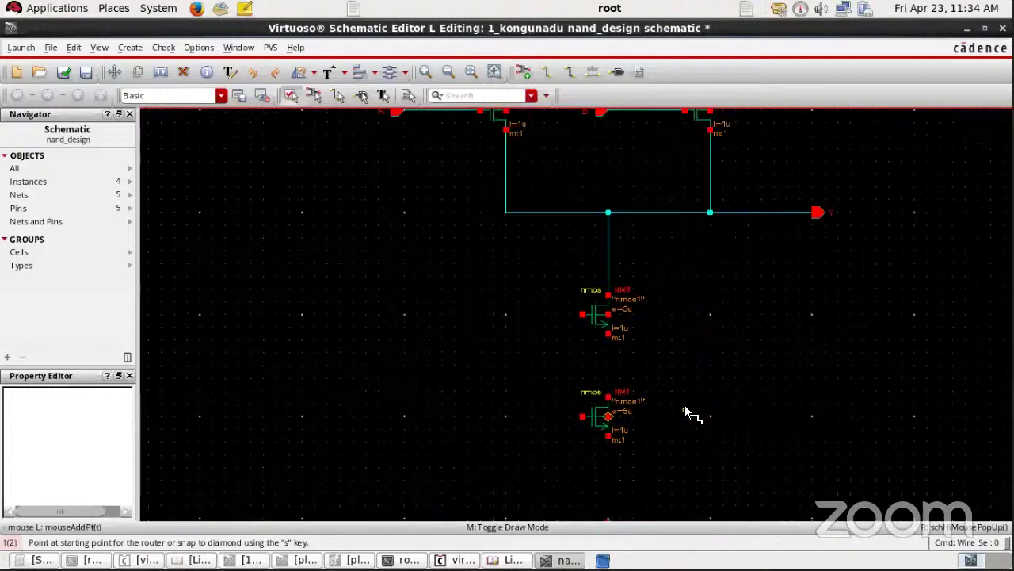
click(608, 334)
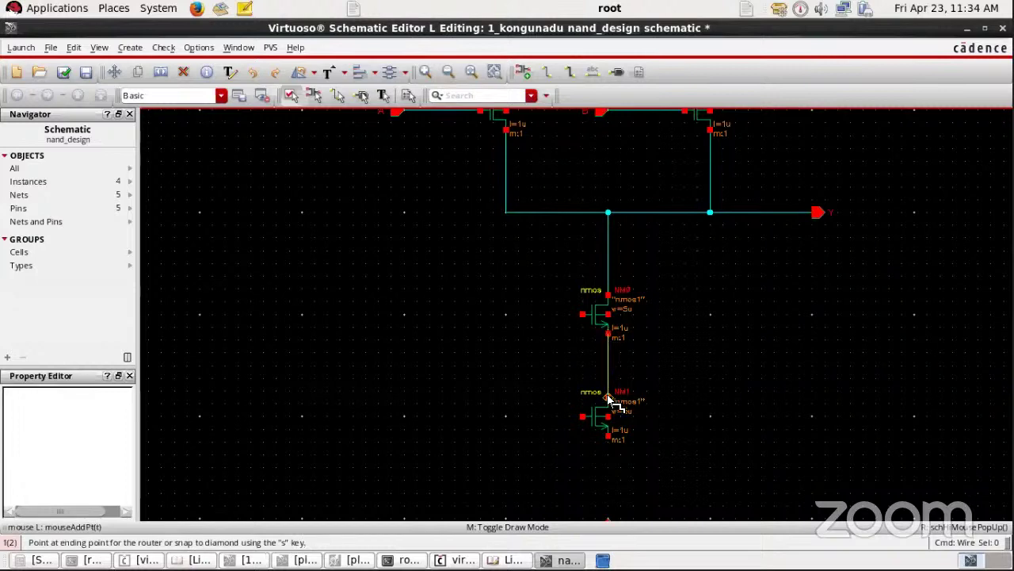
click(608, 396)
scroll(781, 376, down, 2)
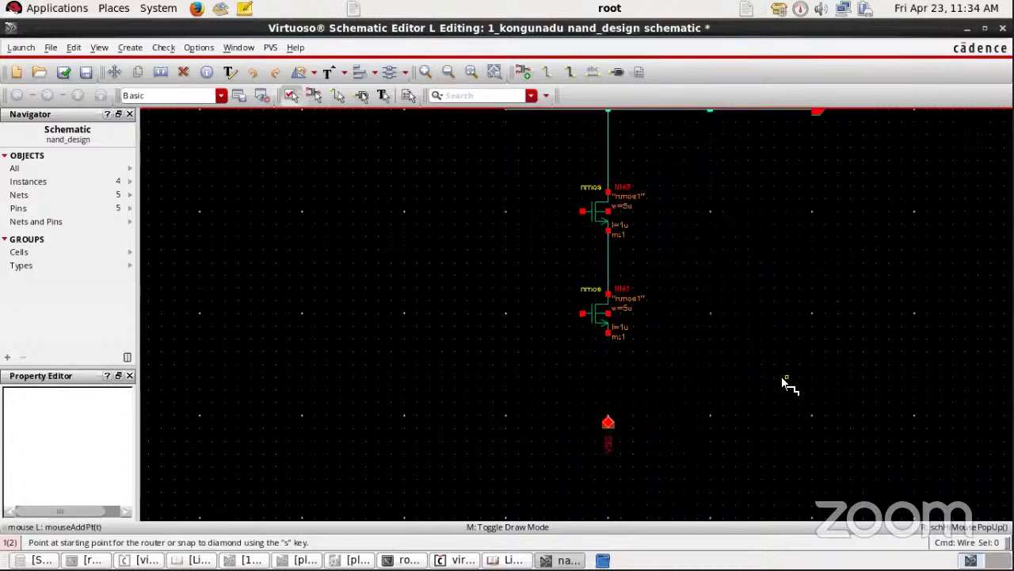
click(608, 333)
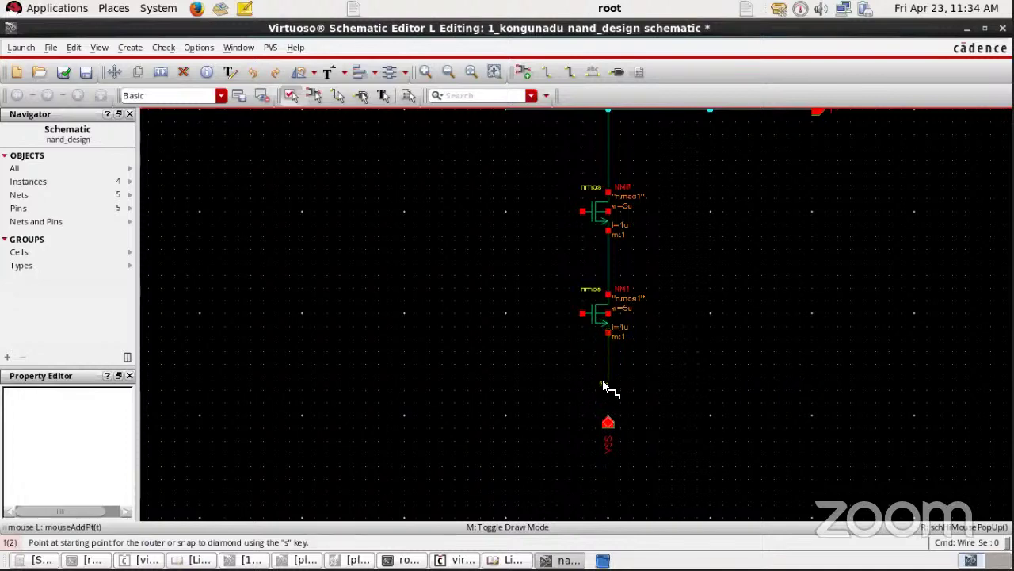
click(608, 422)
- Wire the body terminals of both nmos transistors to the VSS wire below the lower nmos
click(609, 212)
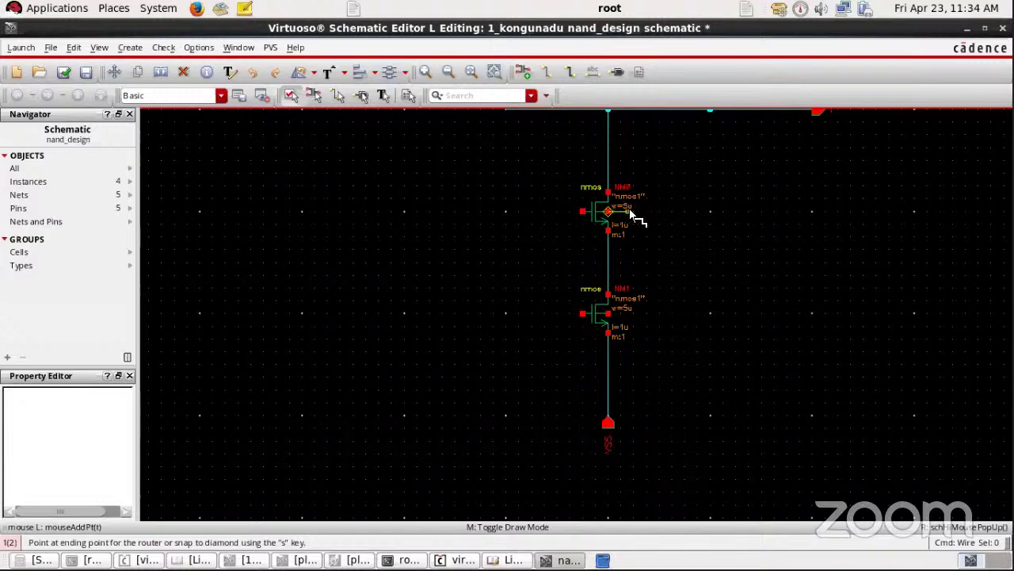
click(608, 365)
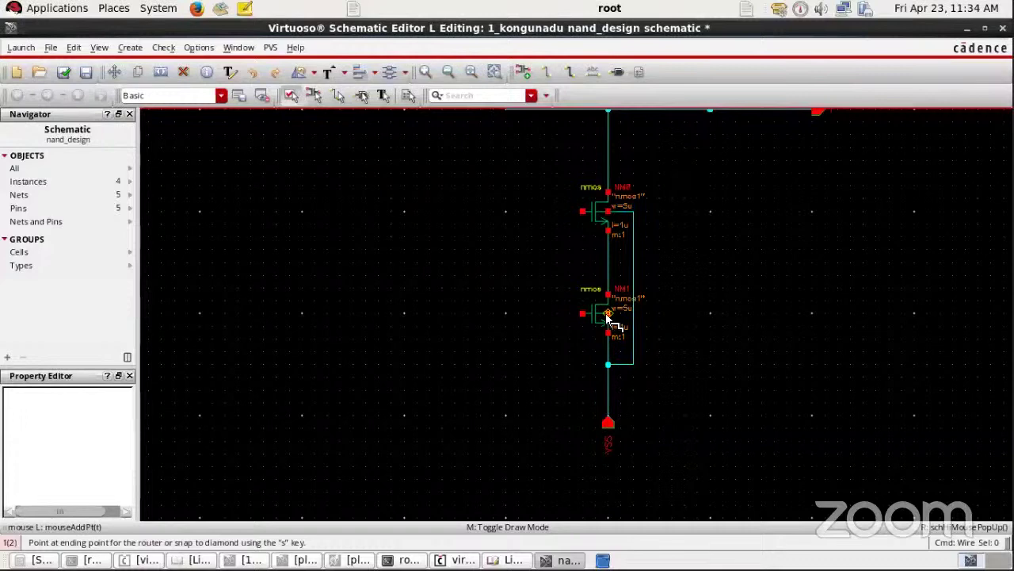
click(633, 314)
- Draw open-ended horizontal wire stubs leftward from the gates of the upper and lower nmos transistors
scroll(737, 333, up, 3)
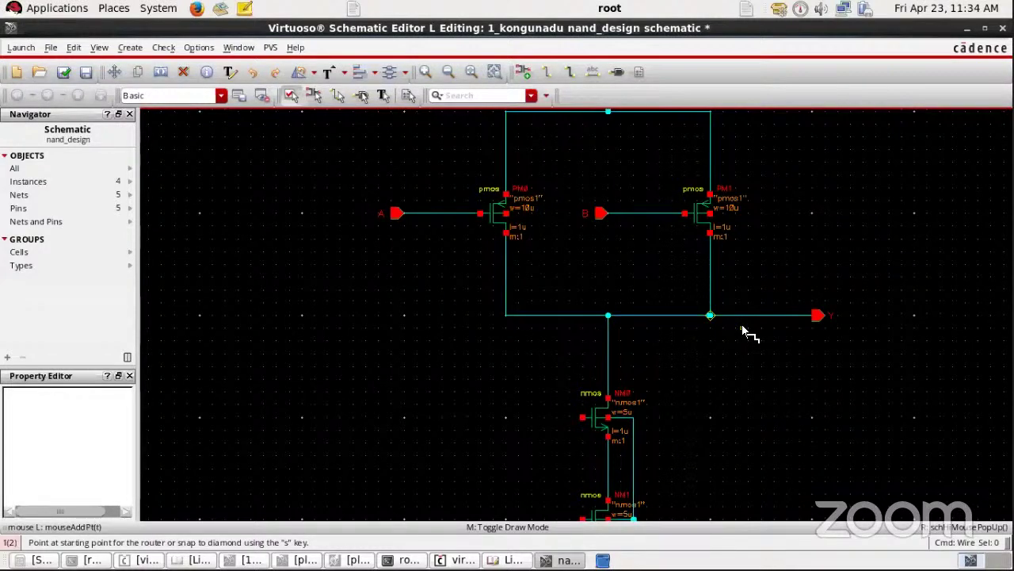
scroll(745, 332, down, 2)
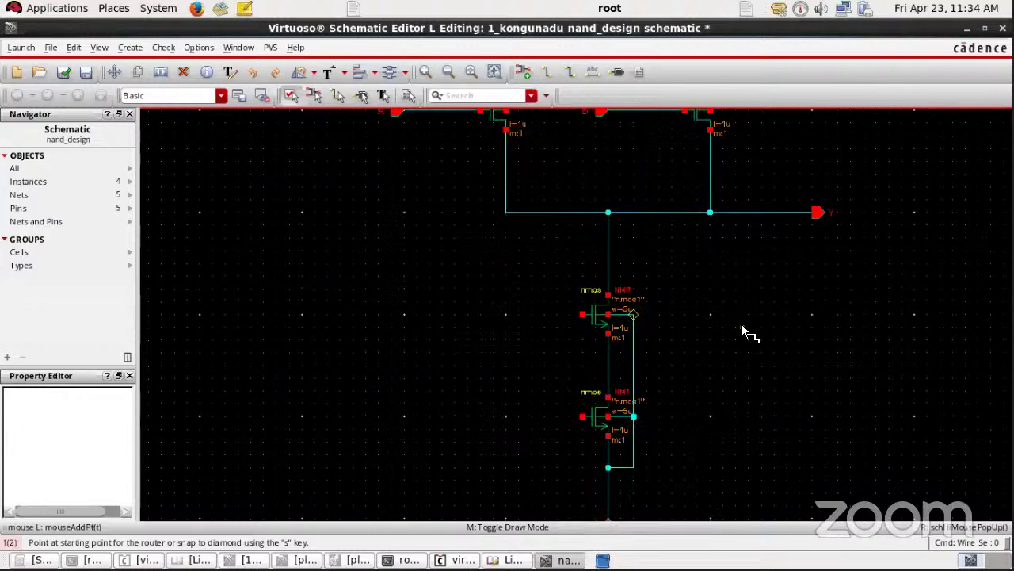
click(583, 314)
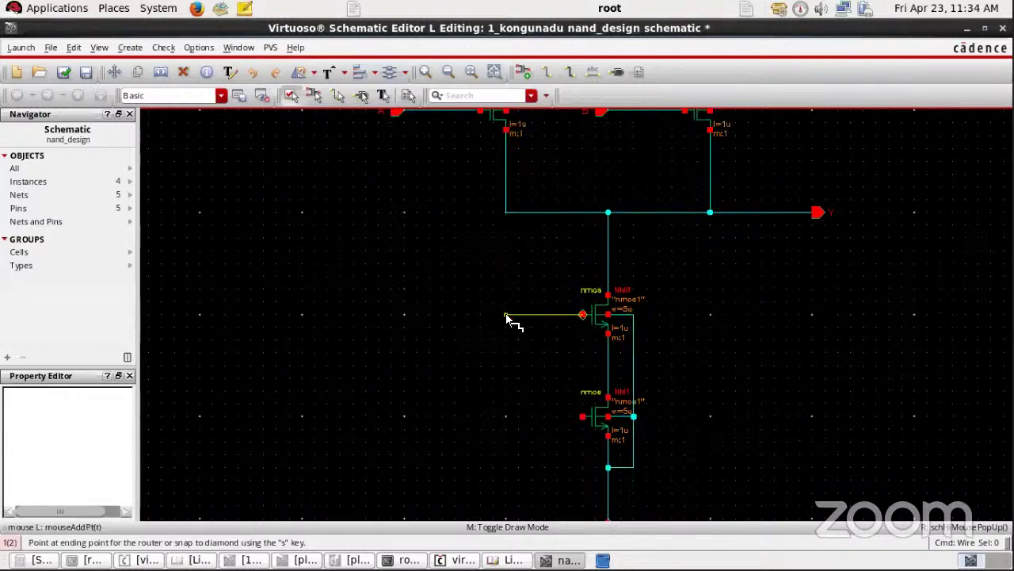
click(507, 314)
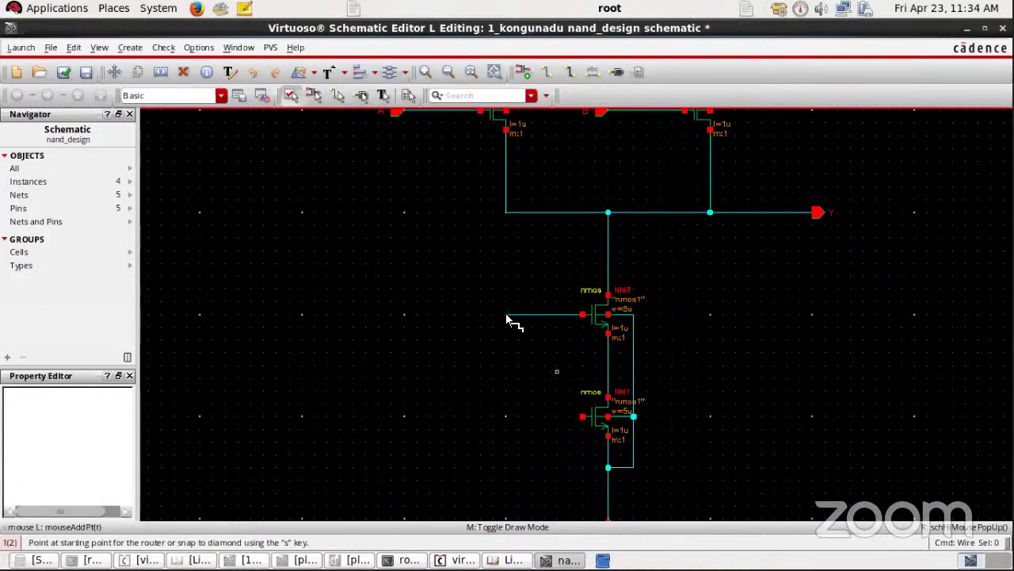
click(583, 416)
double_click(507, 416)
key(Escape)
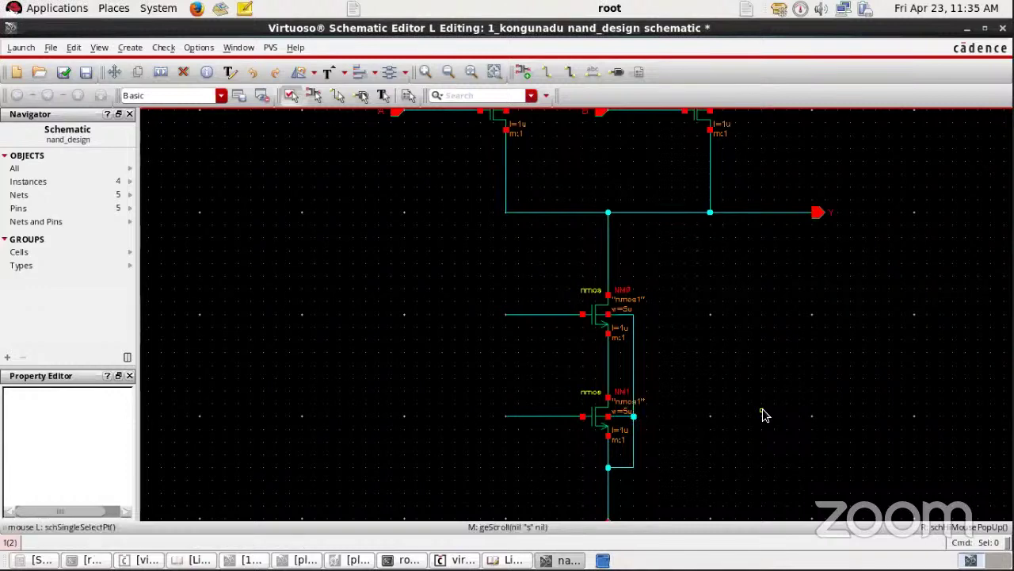
- Label the gate wire stub of the upper nmos as A and the stub of the lower nmos as B
scroll(763, 414, up, 1)
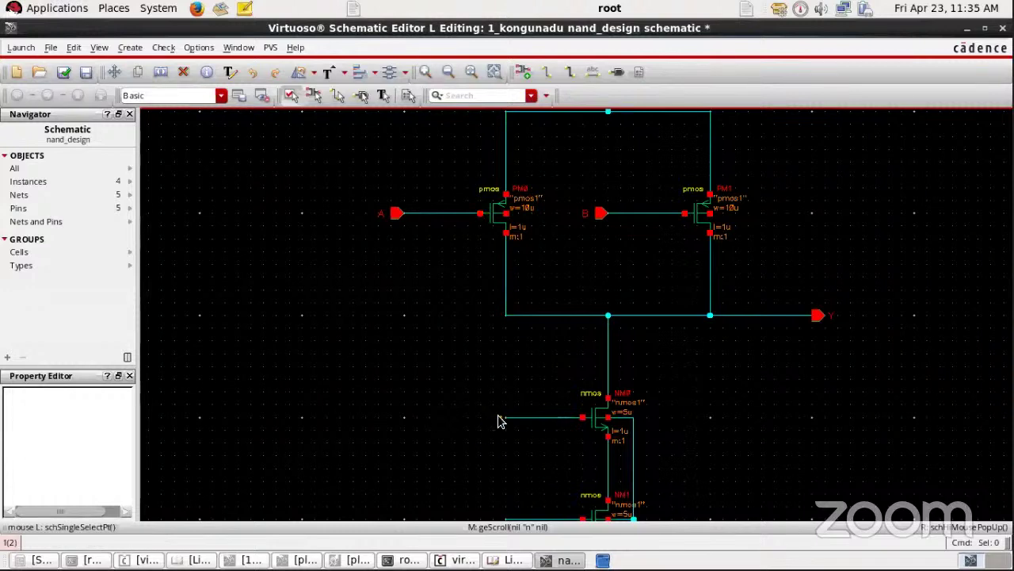
key(l)
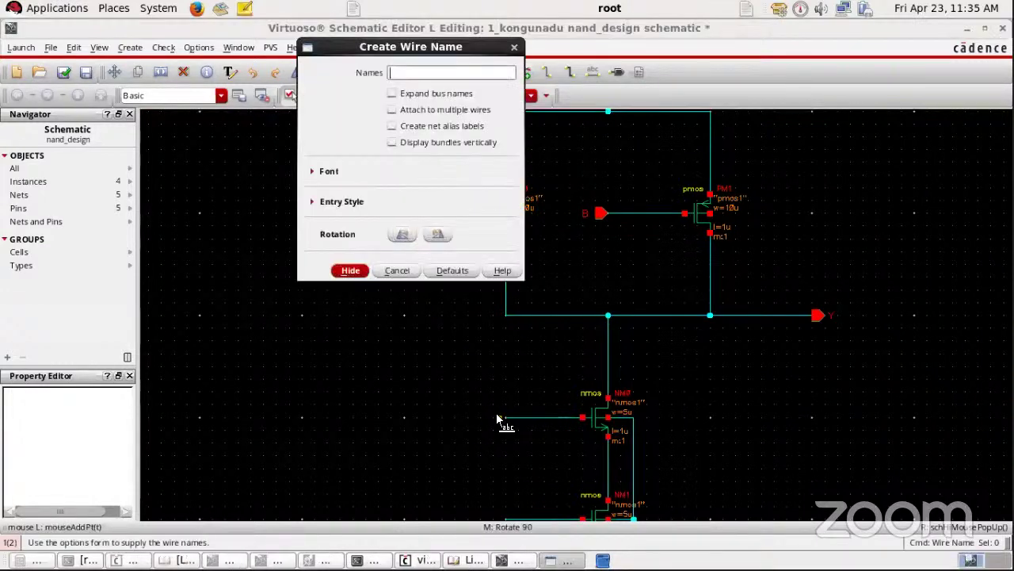
text(A B)
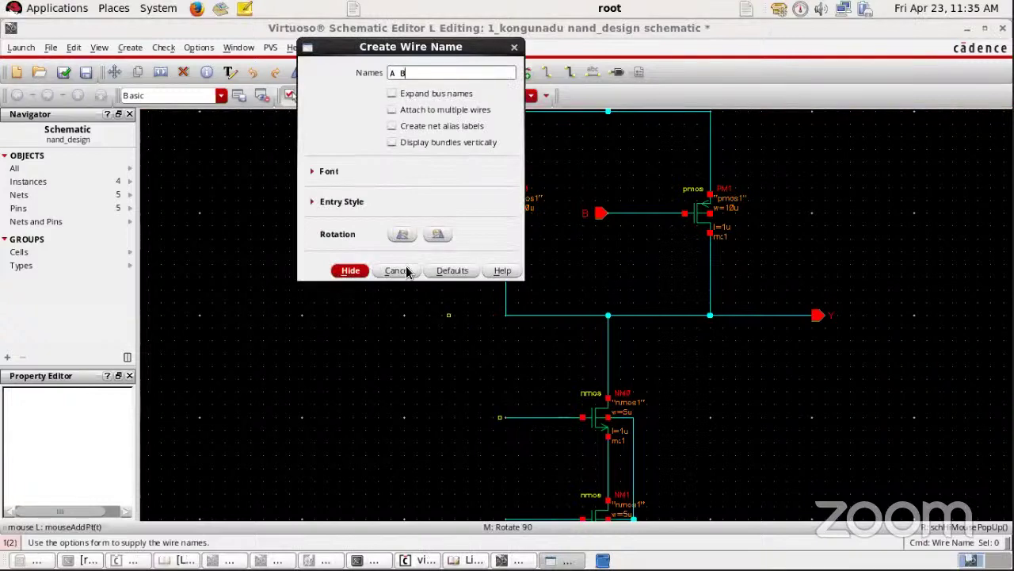
click(350, 270)
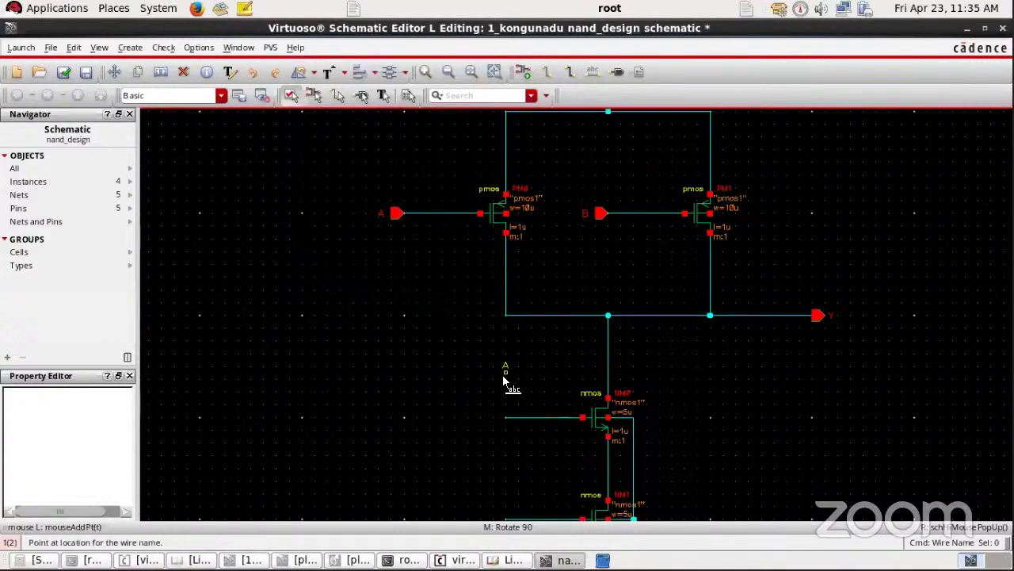
click(506, 419)
scroll(561, 462, down, 3)
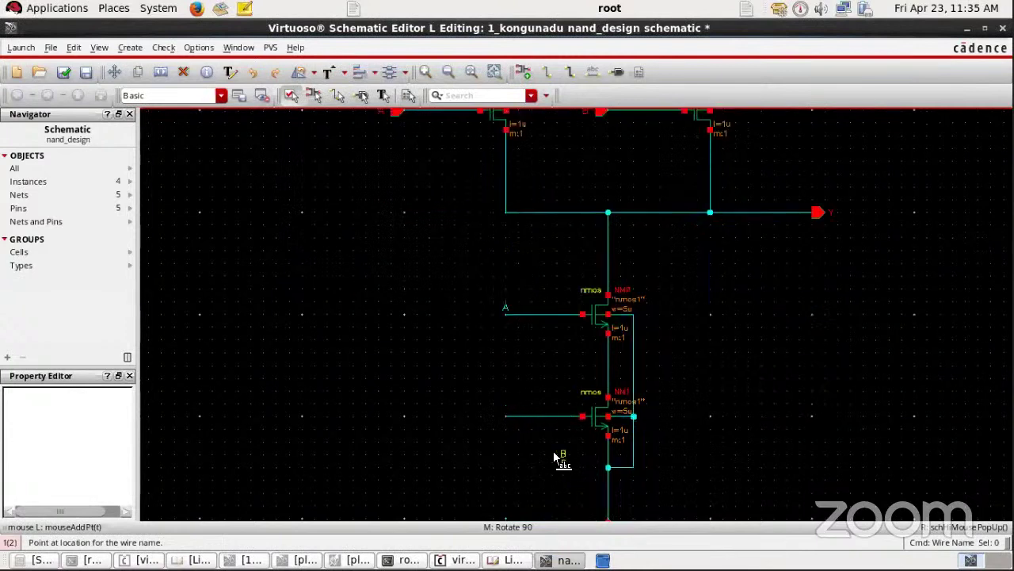
click(507, 418)
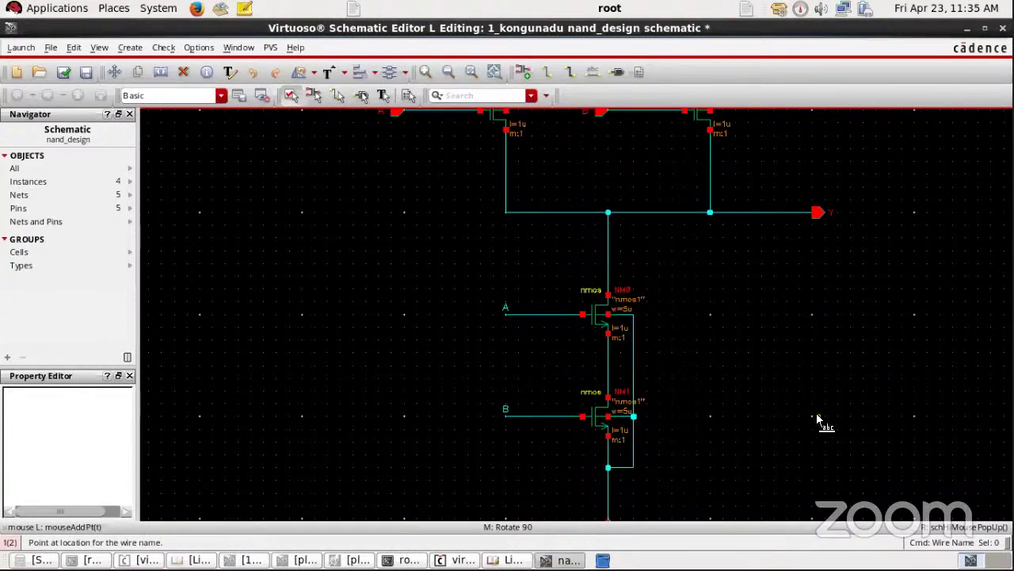
key(Escape)
- Wire the body terminals of the left and right pmos transistors up to the horizontal VDD wire
key(f)
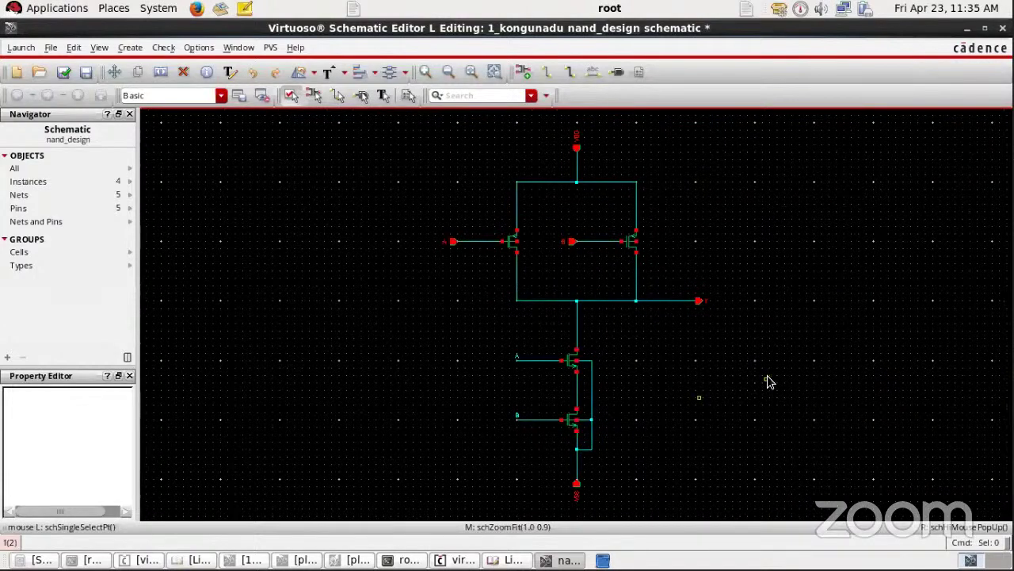
ctrl+scroll(597, 389, up, 2)
ctrl+scroll(597, 389, up, 1)
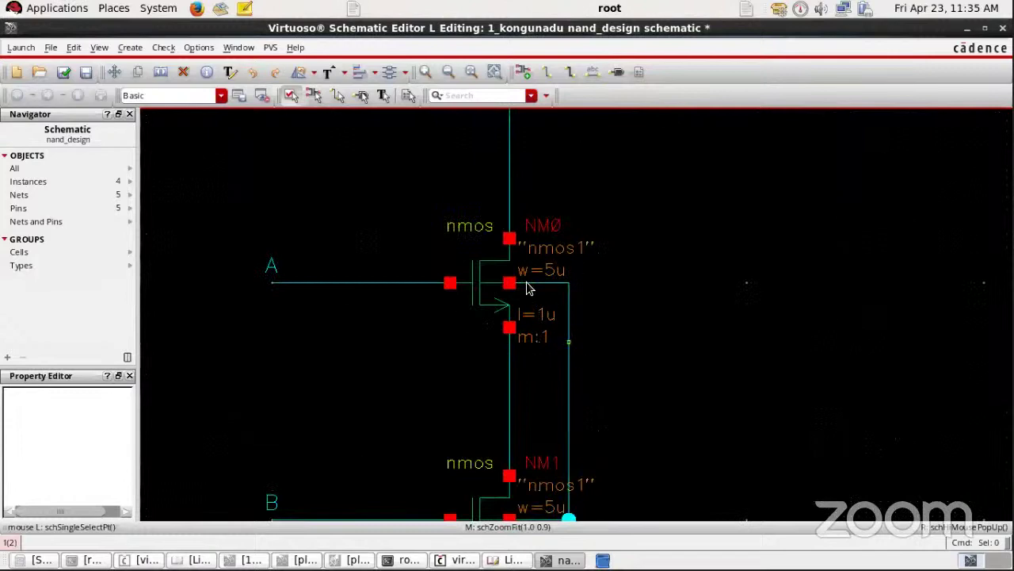
scroll(572, 407, up, 1)
scroll(572, 407, up, 3)
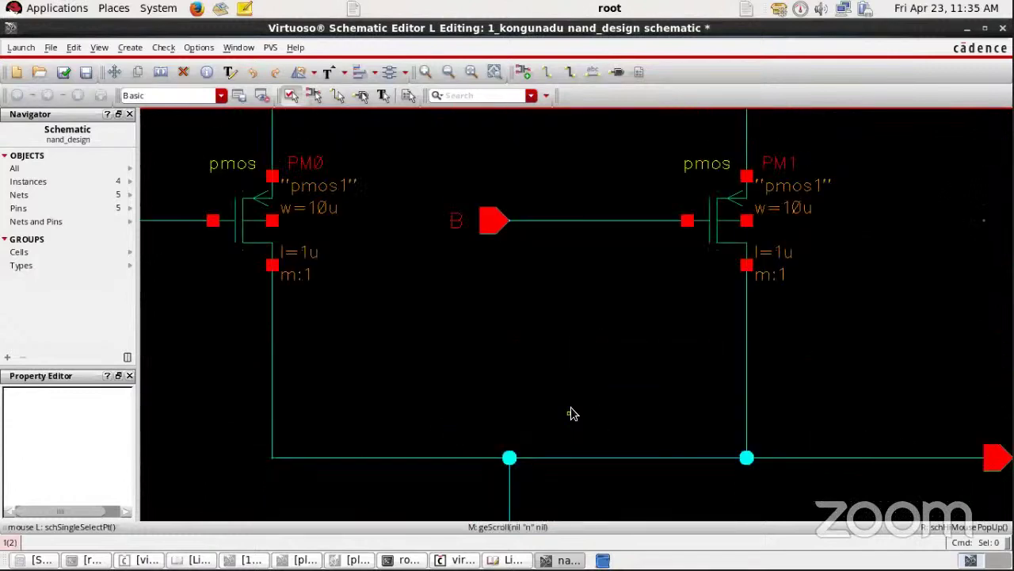
scroll(573, 413, up, 1)
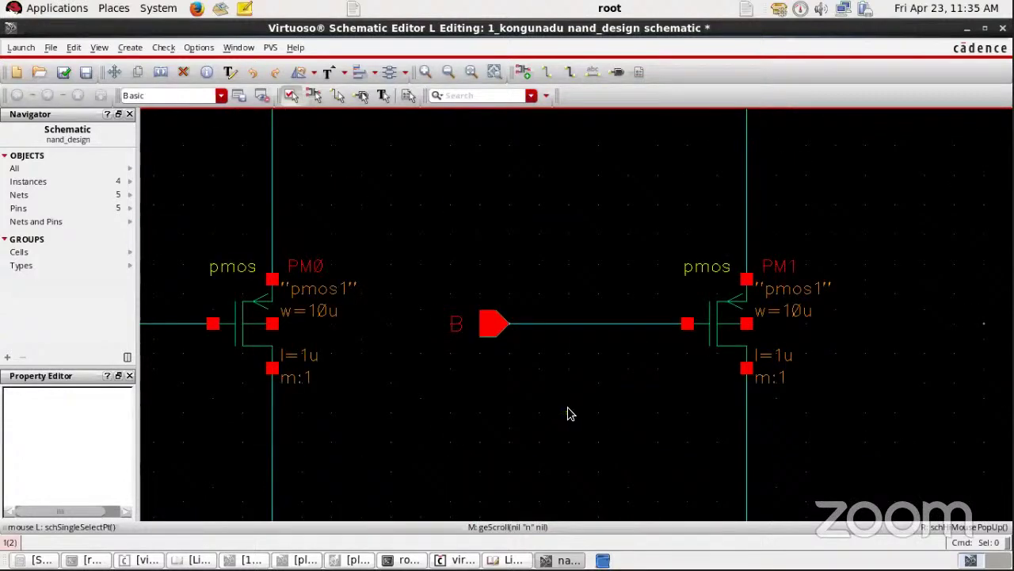
scroll(570, 413, up, 1)
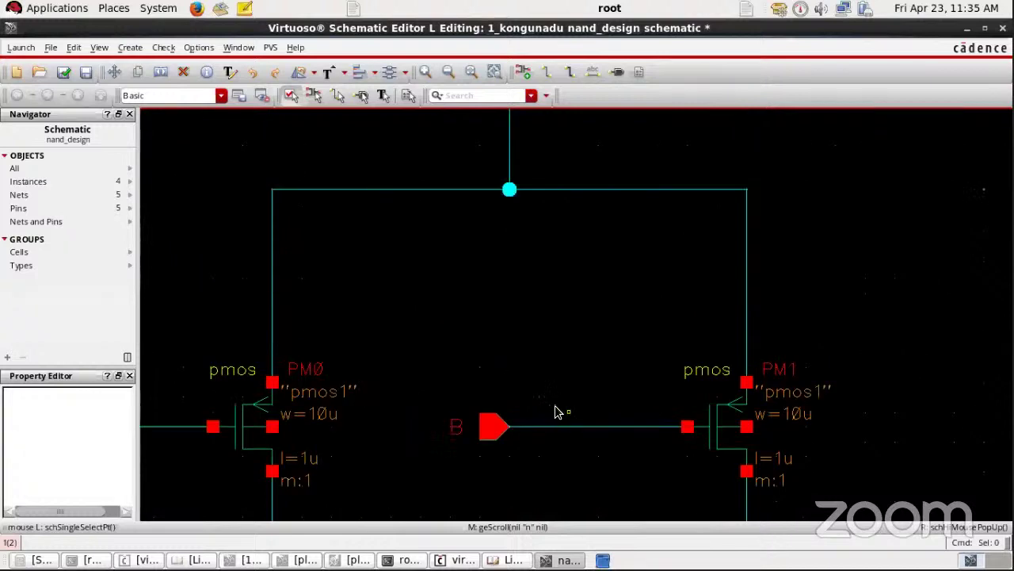
key(w)
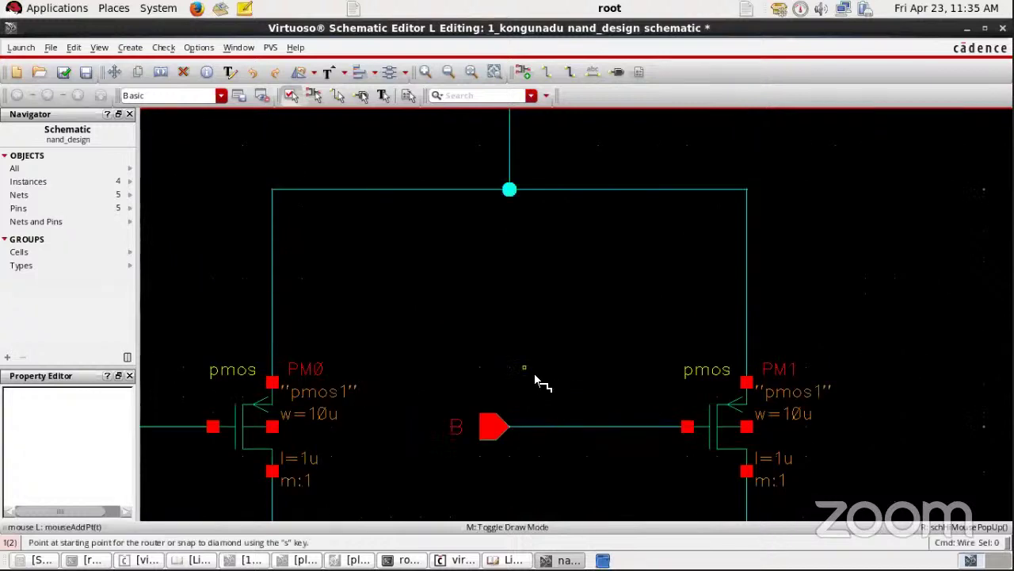
click(274, 427)
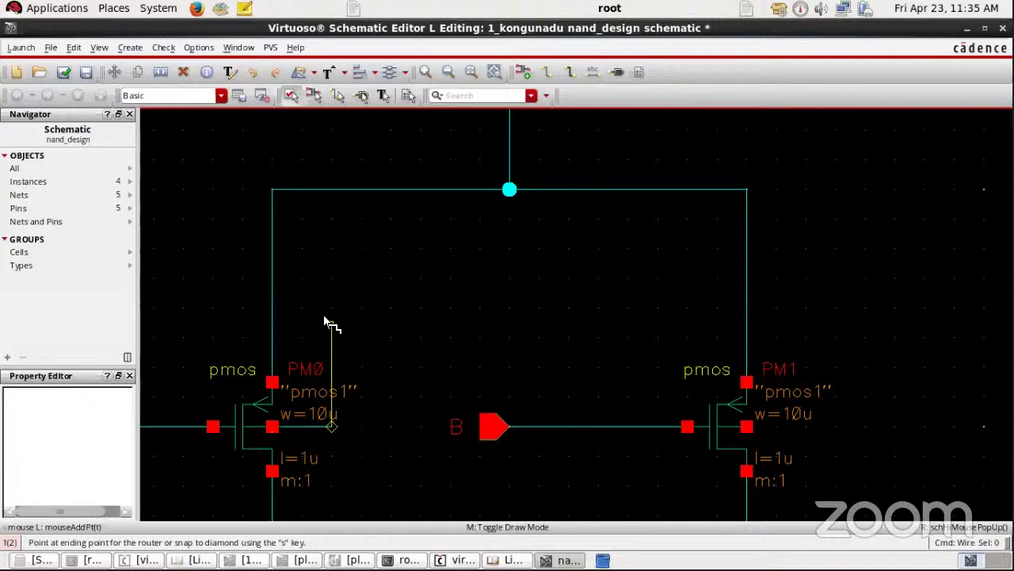
click(331, 190)
click(747, 427)
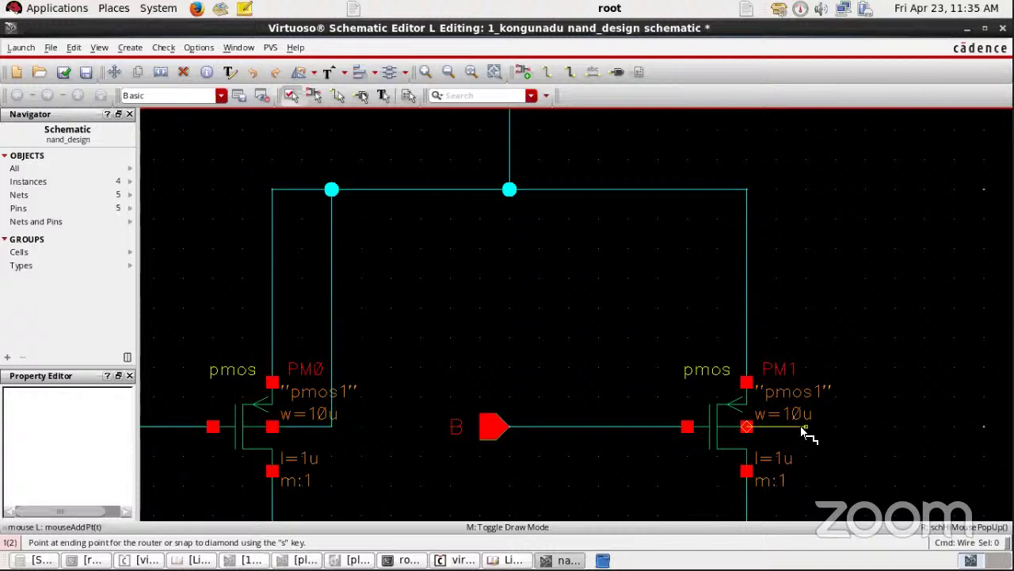
click(747, 190)
scroll(849, 310, up, 3)
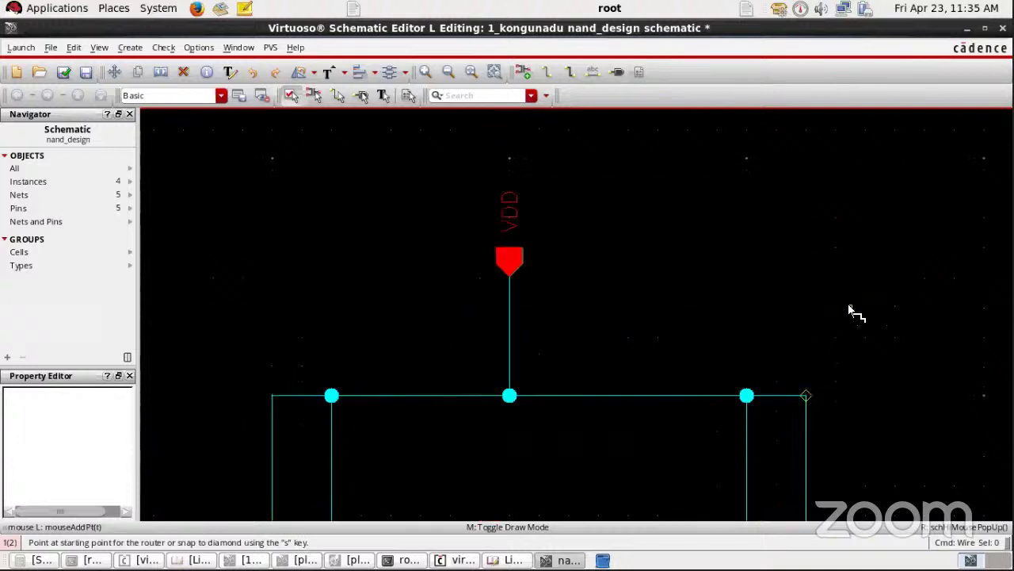
scroll(849, 311, down, 1)
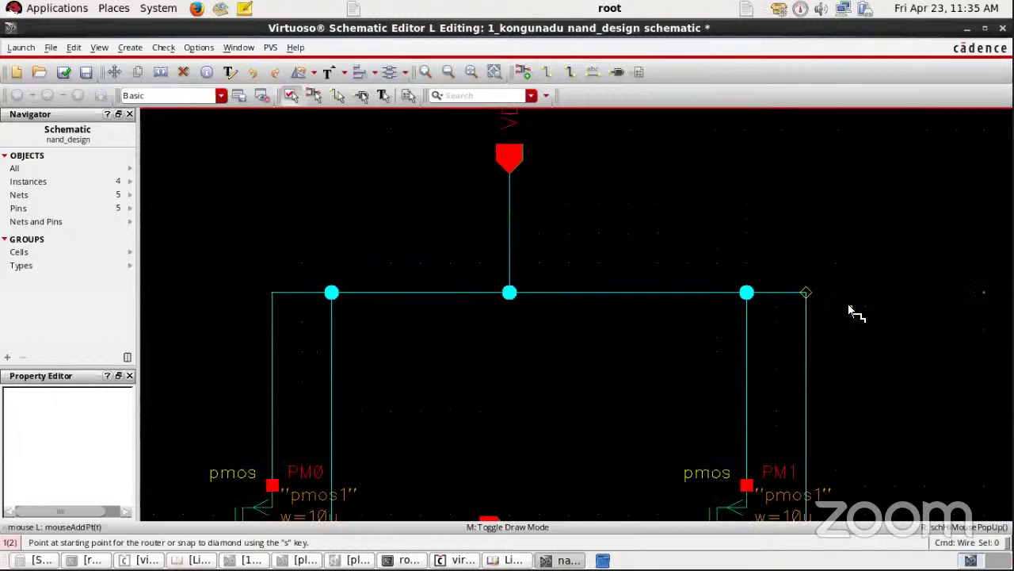
key(f)
key(Escape)
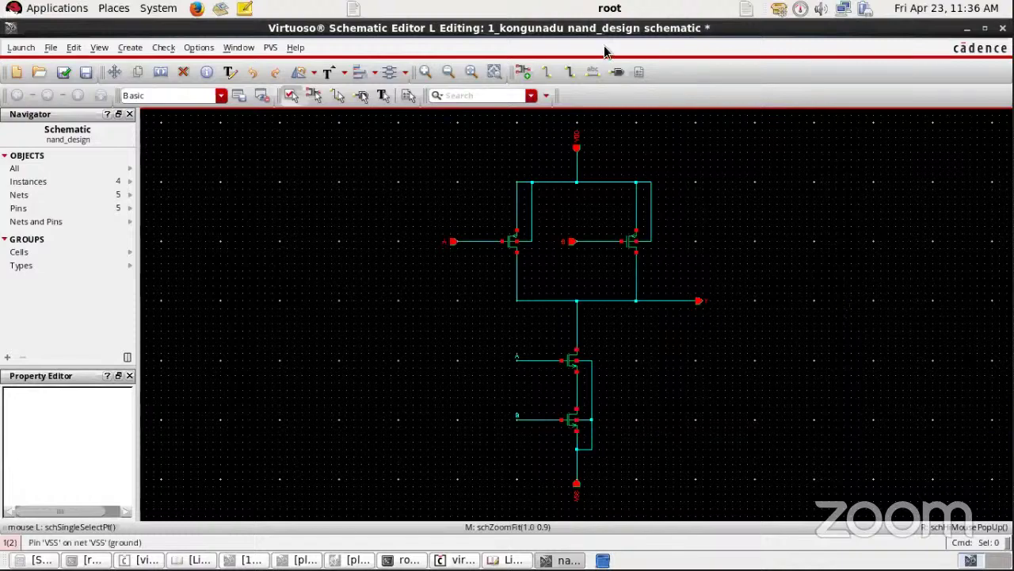
- Check and save the completed nand_design schematic
click(87, 73)
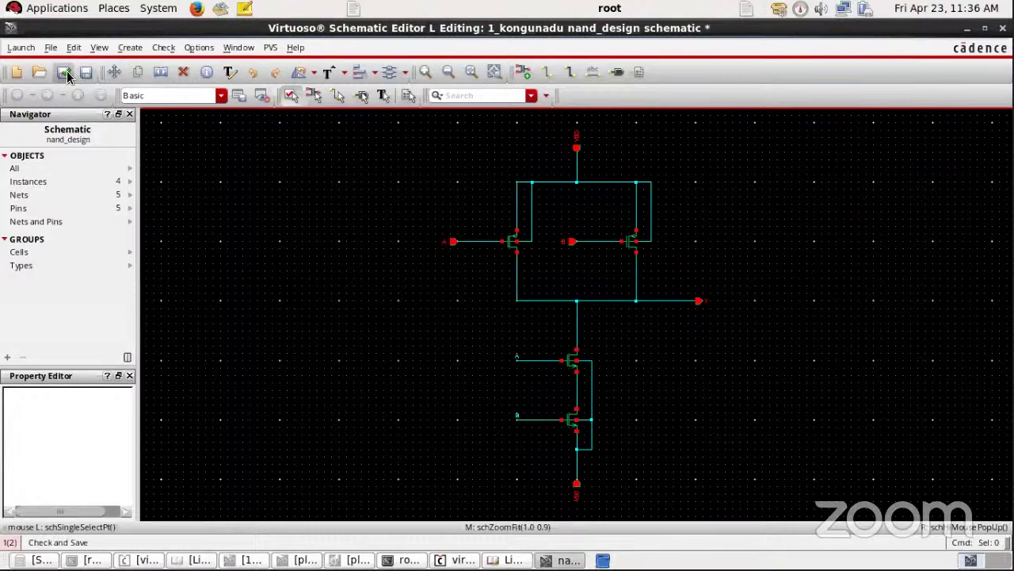
click(65, 75)
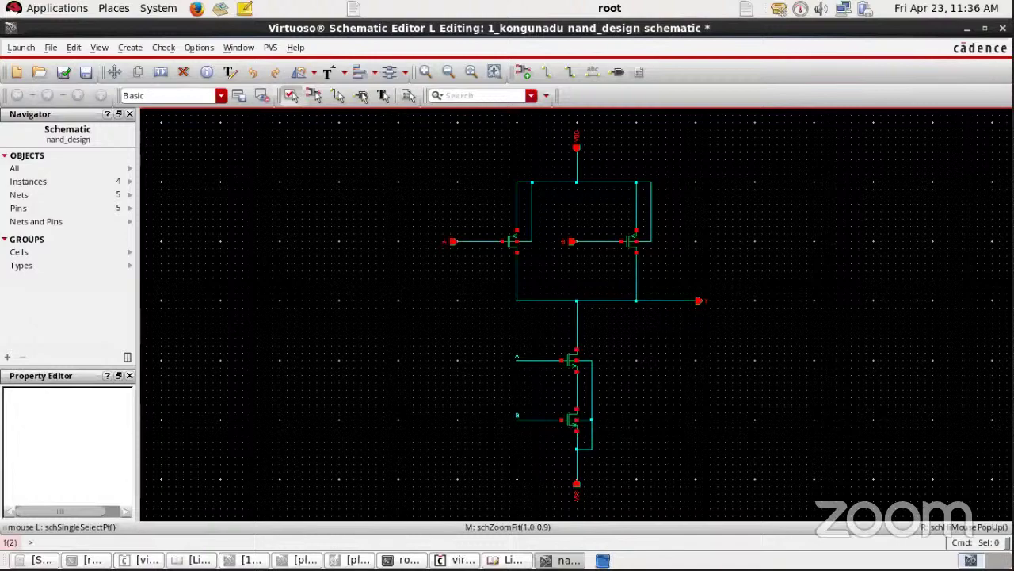
click(458, 559)
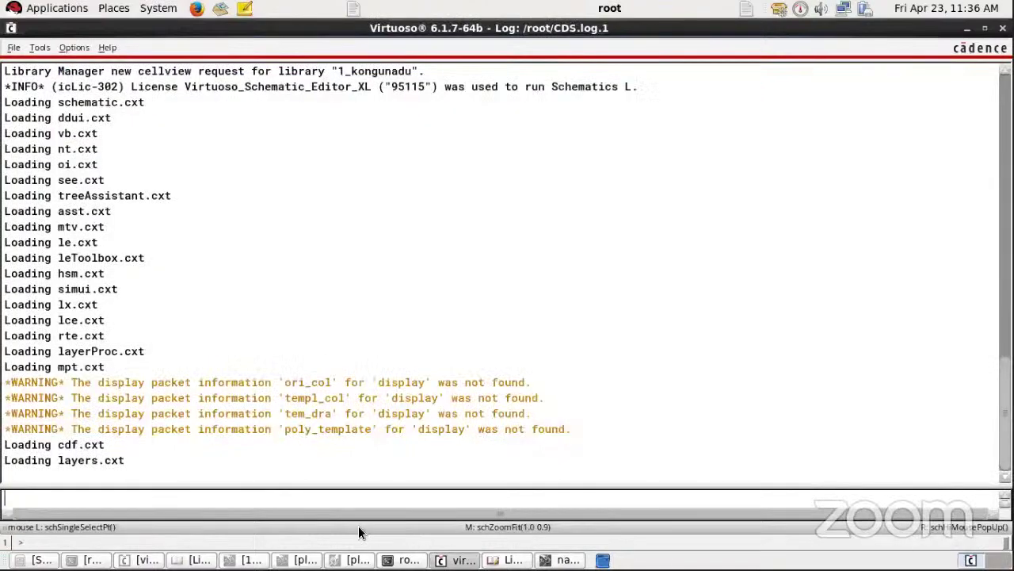
click(568, 559)
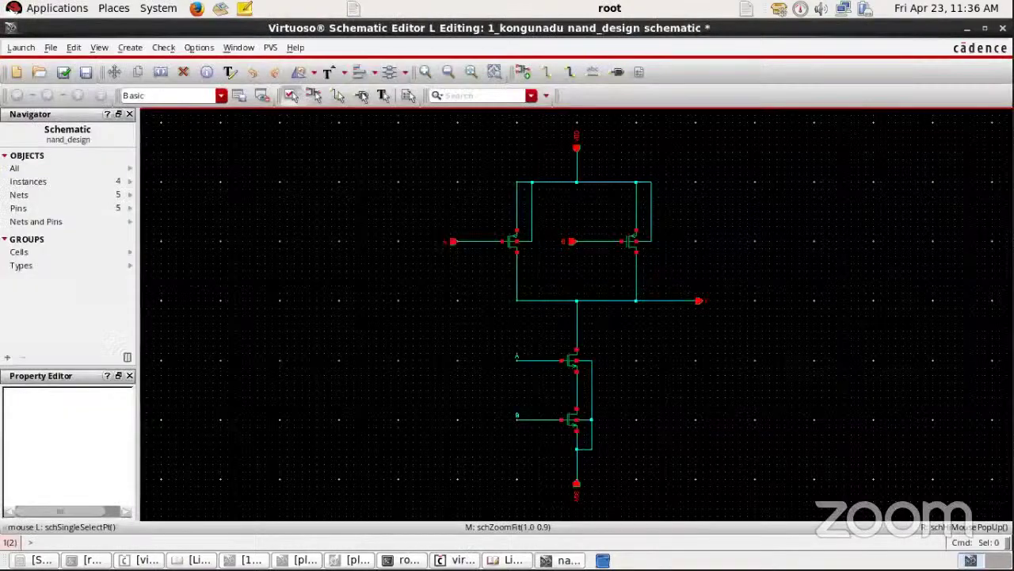
click(63, 75)
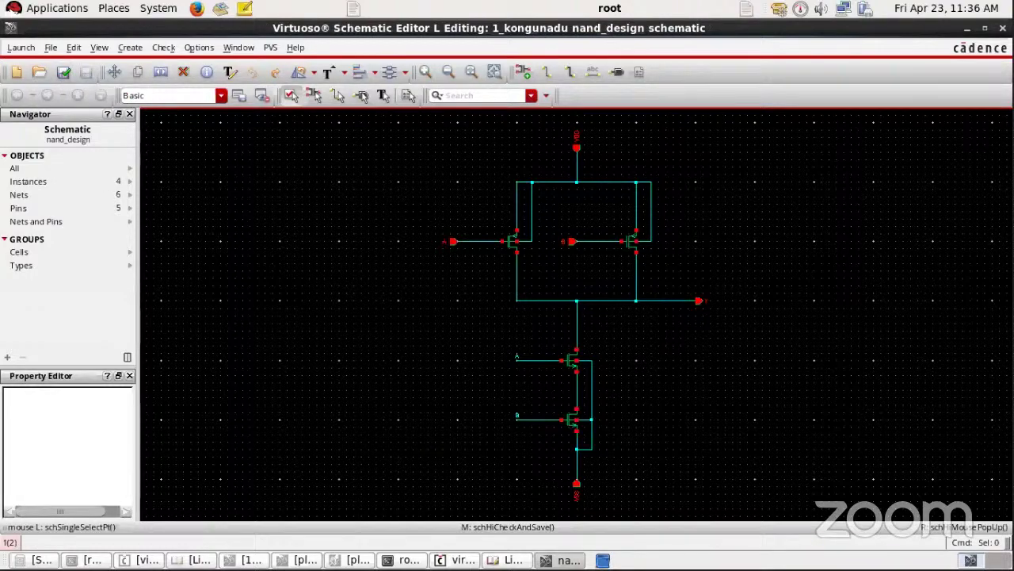
- Review the schematic check and save messages in the Virtuoso log window and return to the schematic
click(456, 560)
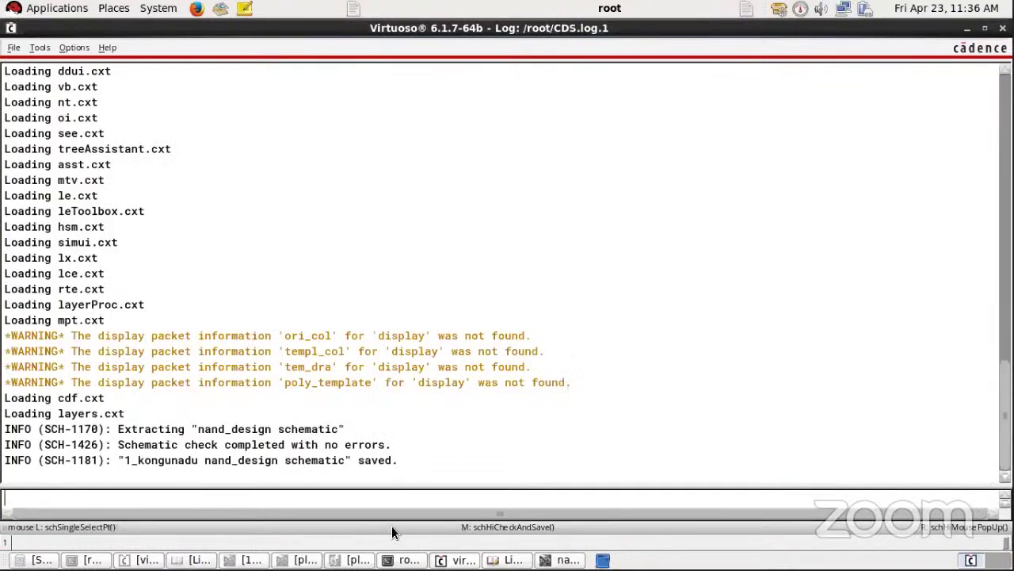
drag(424, 481, 5, 445)
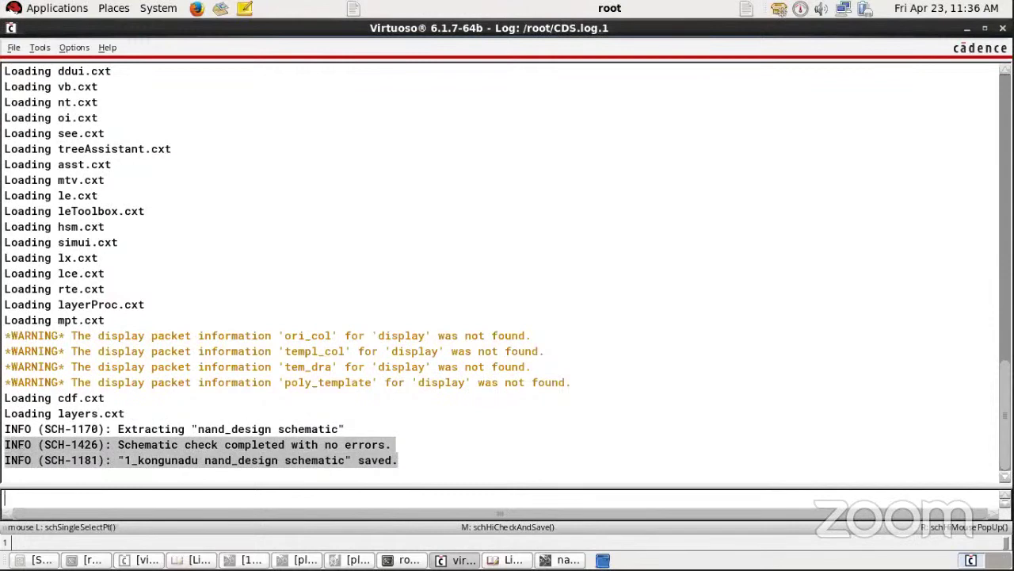
click(563, 559)
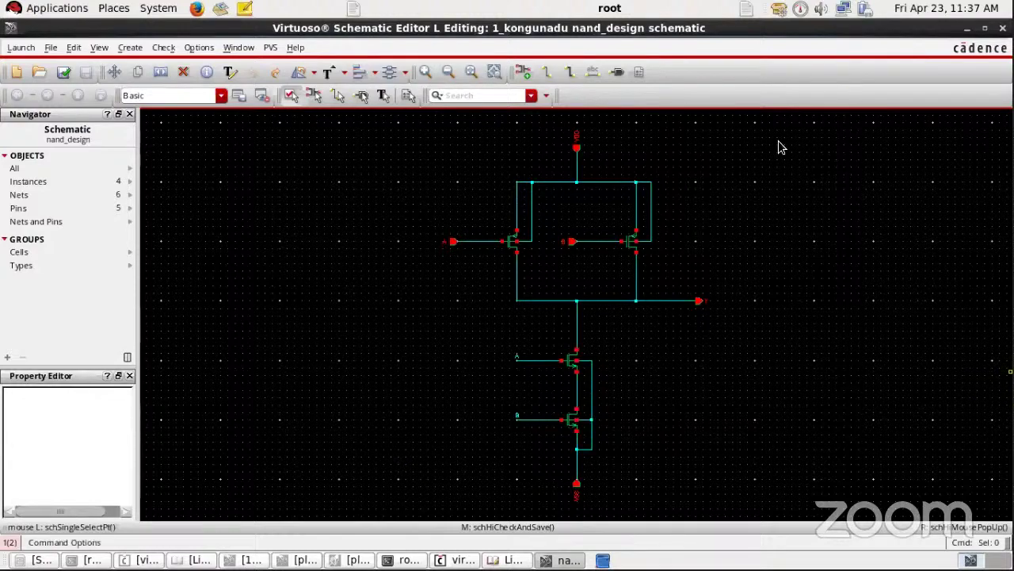
- Create a symbol cellview of nand_design from its schematic view, using the schematicSymbol data type
click(130, 48)
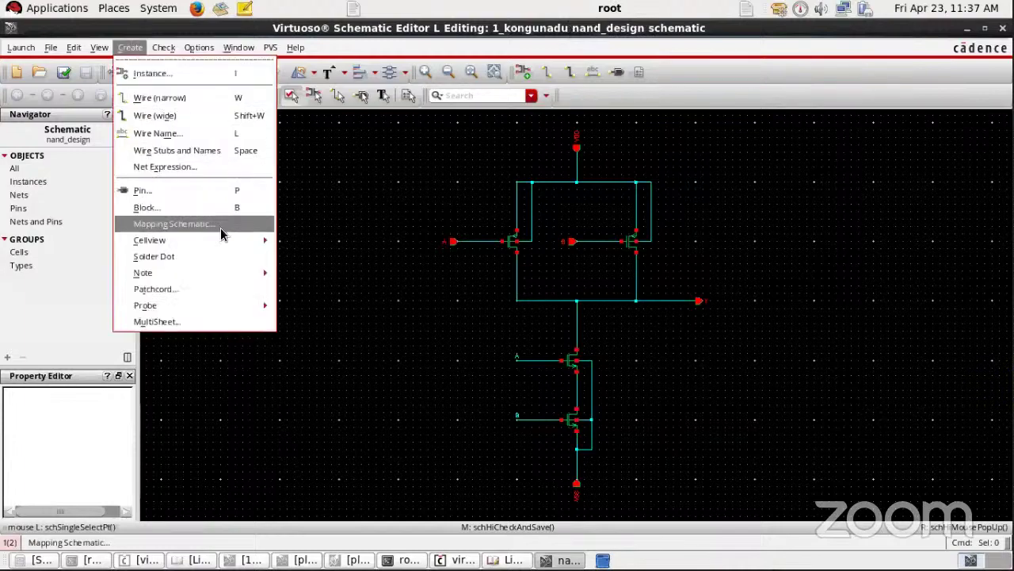
mouse_move(224, 238)
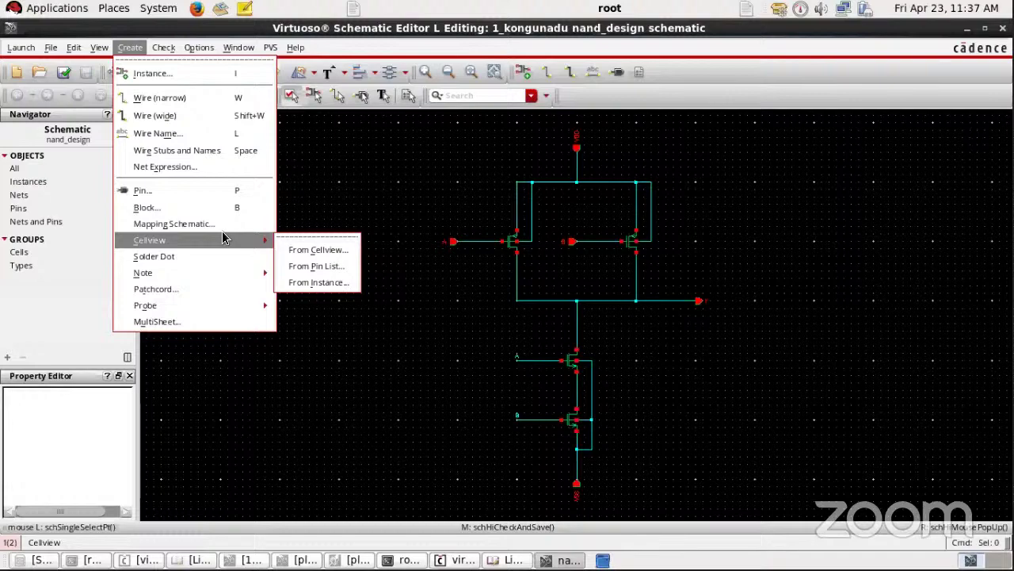
click(318, 250)
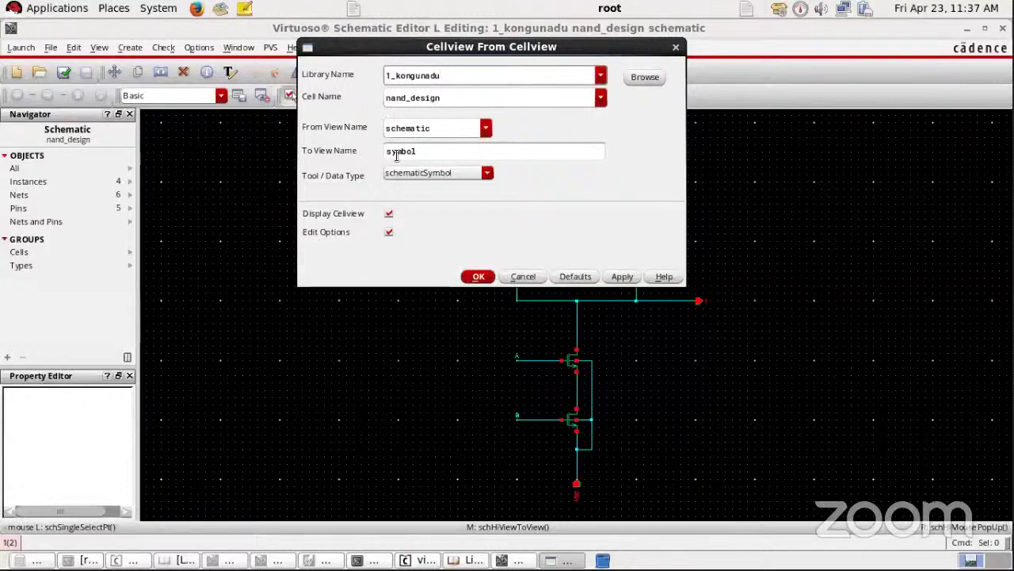
click(464, 278)
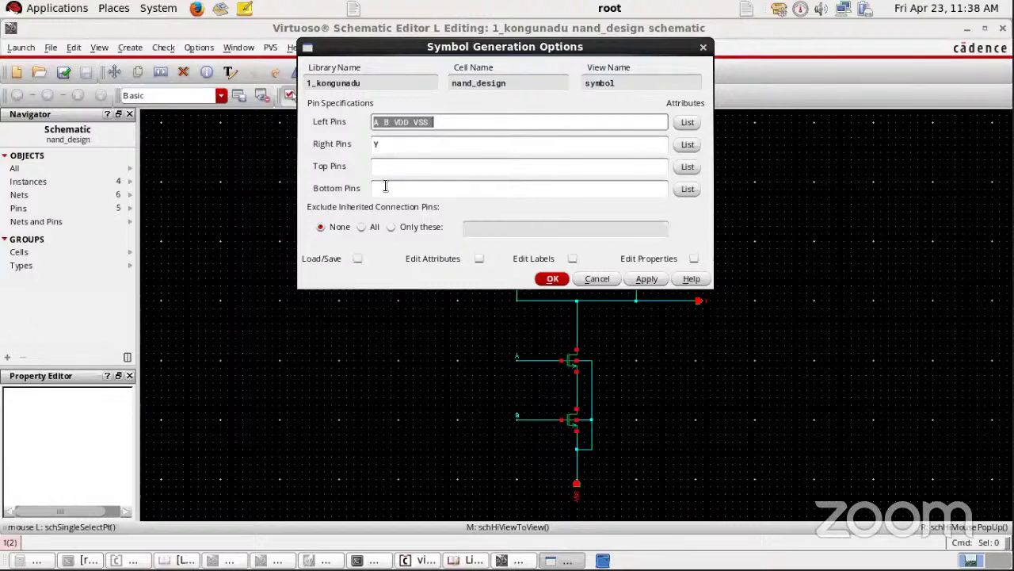
- Assign VDD to the symbol's top pins and VSS to its bottom pins, keep only A B as left pins, and generate the symbol
click(447, 121)
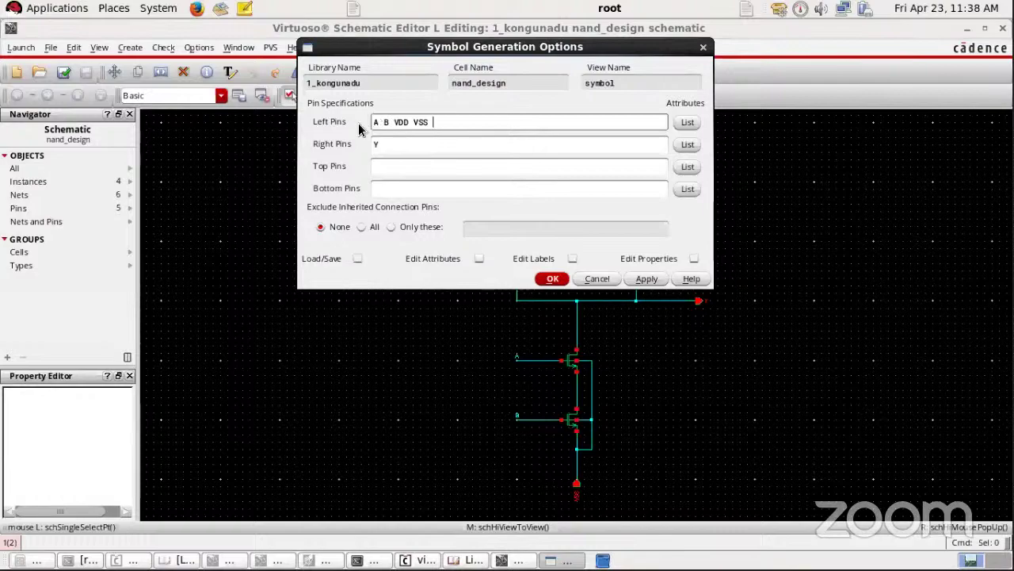
double_click(411, 122)
key(BackSpace)
click(390, 167)
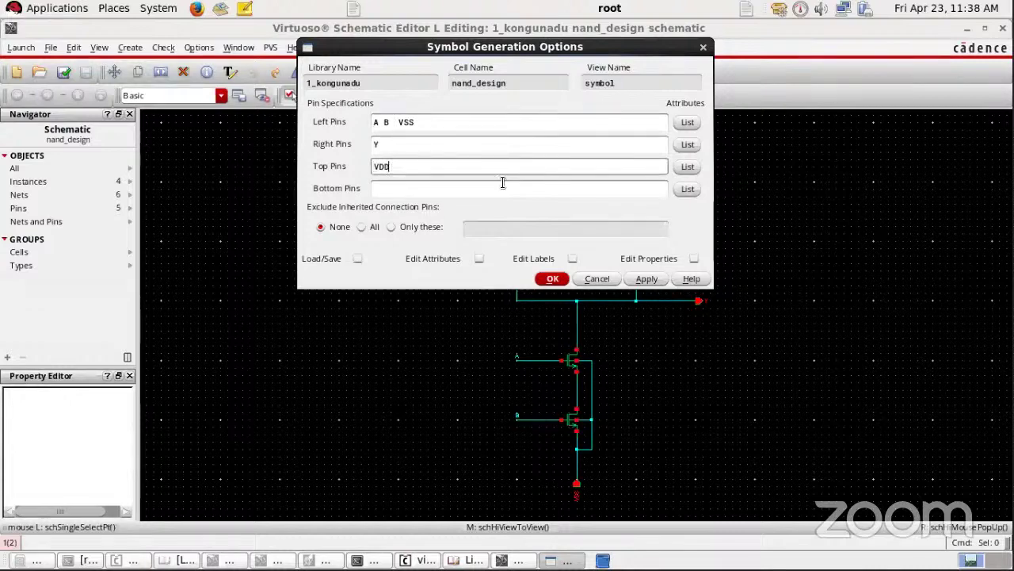
double_click(410, 121)
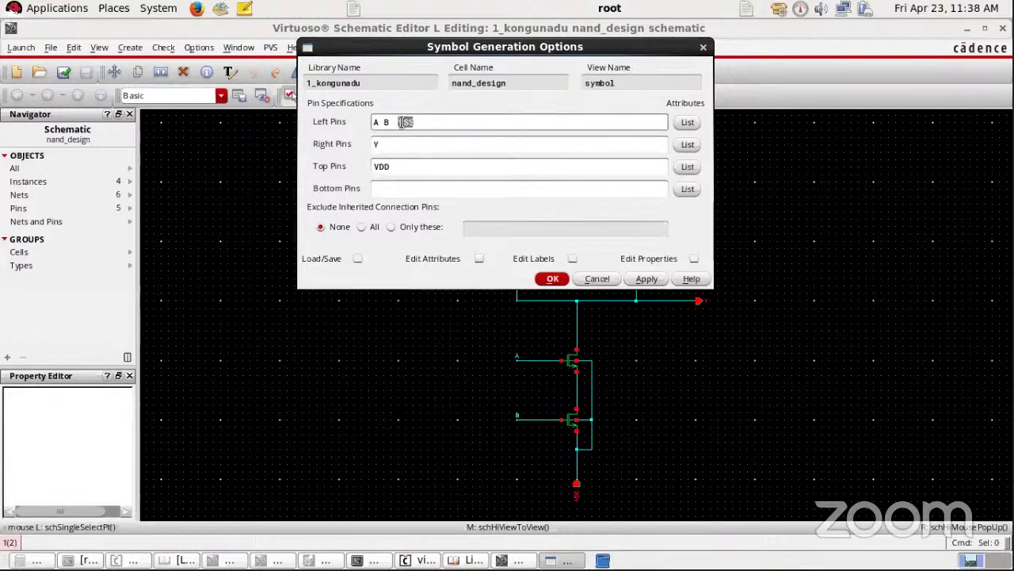
key(BackSpace)
click(393, 187)
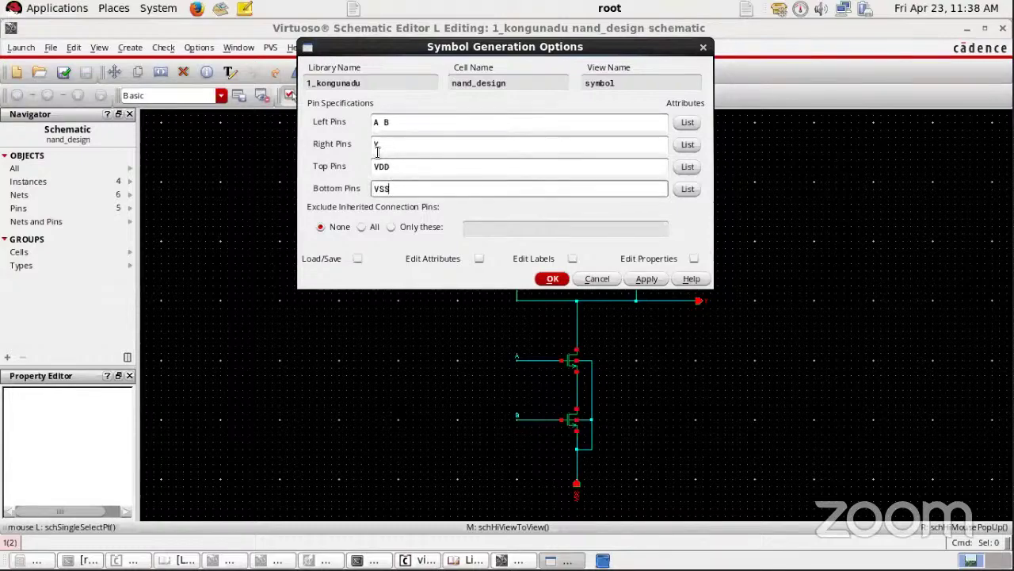
click(552, 277)
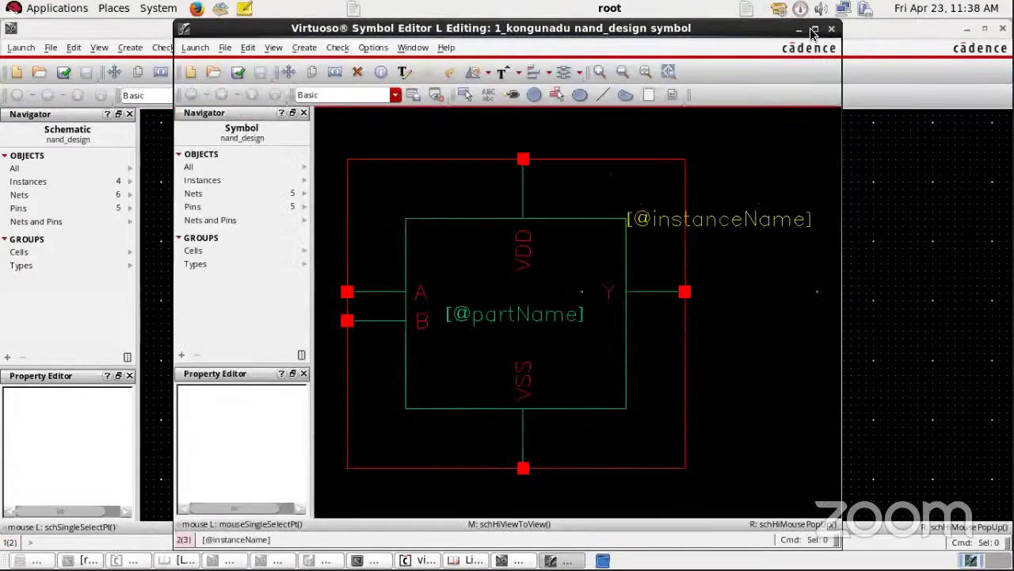
click(814, 30)
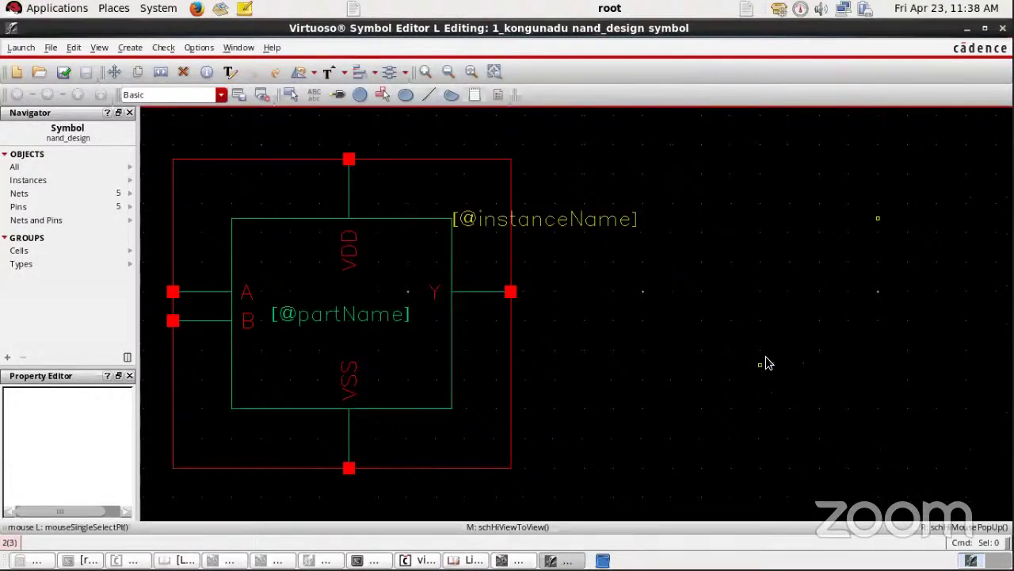
- Move the output pin Y and its connecting line one grid row down, level with pin B
key(f)
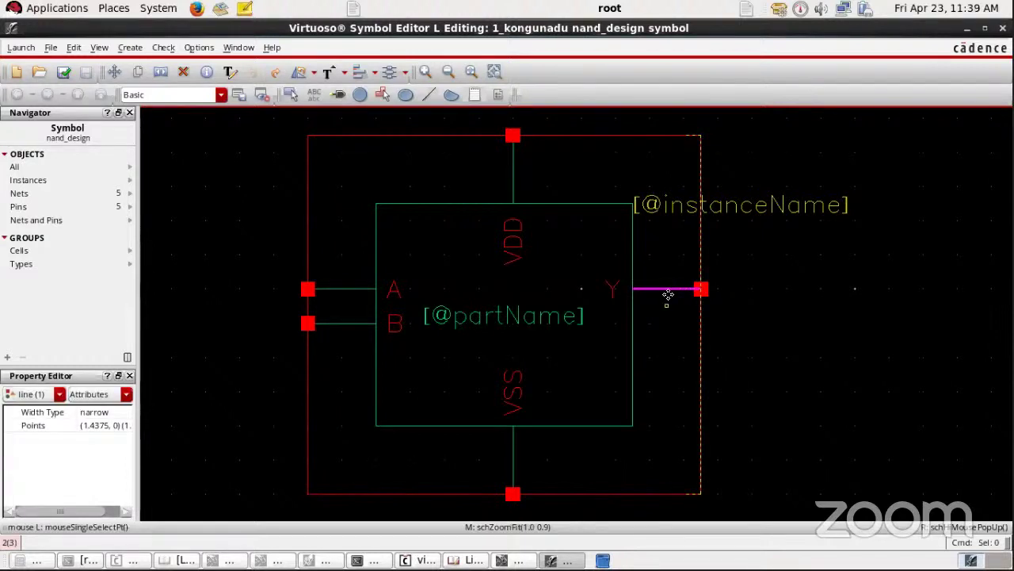
drag(665, 289, 671, 323)
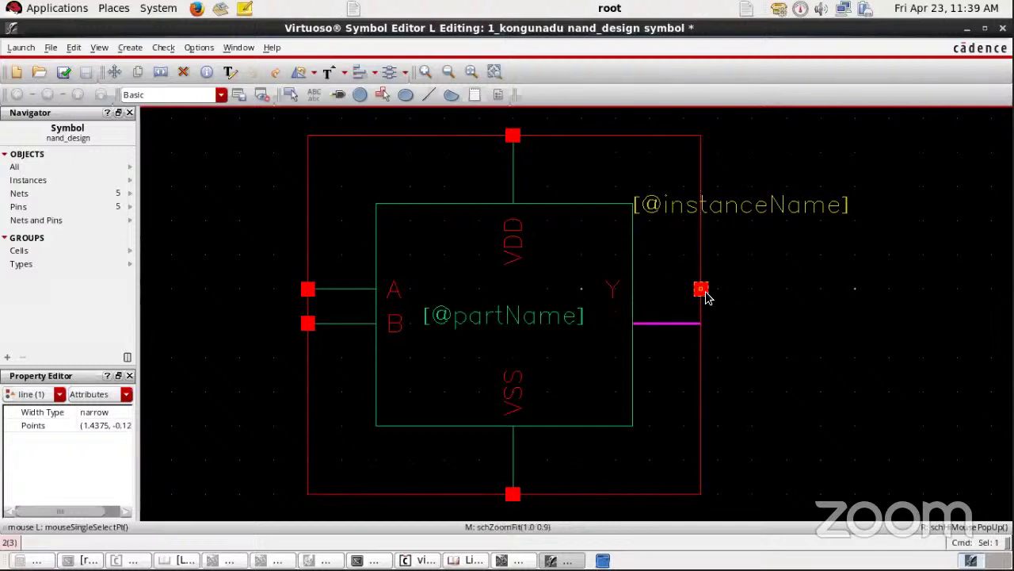
click(702, 290)
drag(702, 290, 703, 315)
click(807, 377)
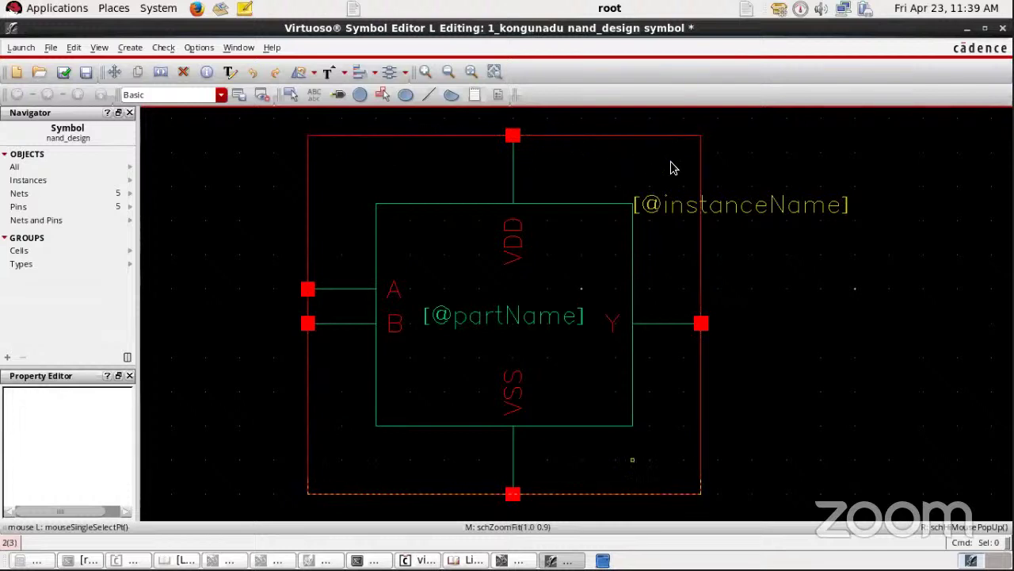
- Delete the symbol's green body rectangle and move input pin B with its connecting line down to y = -0.25
click(461, 258)
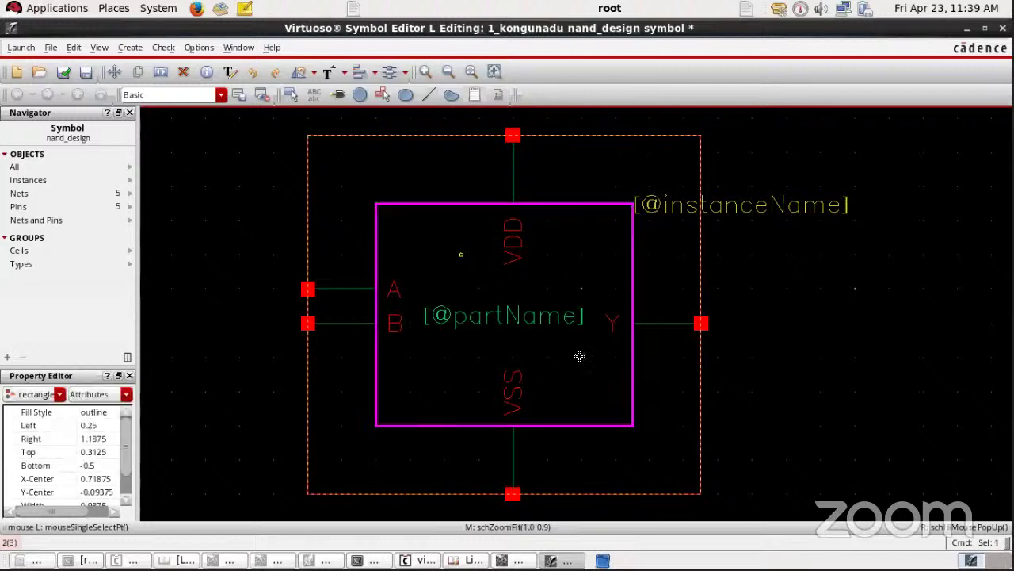
key(Delete)
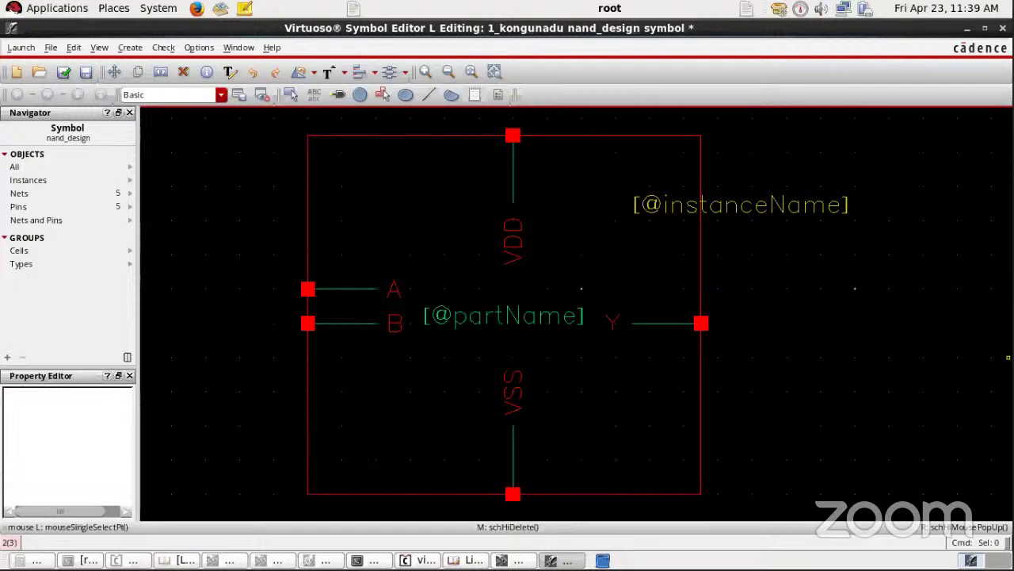
click(330, 324)
click(198, 376)
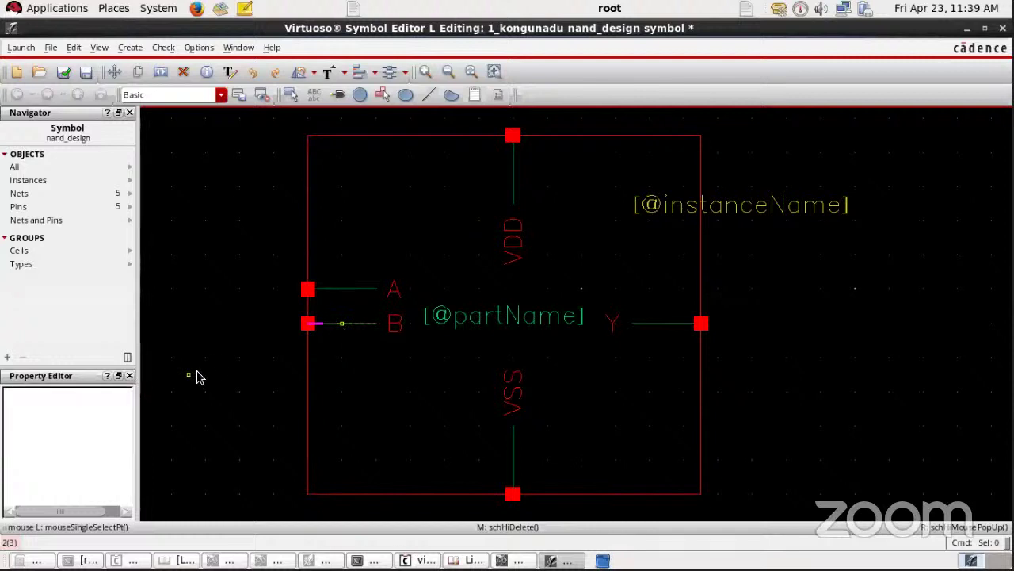
click(346, 322)
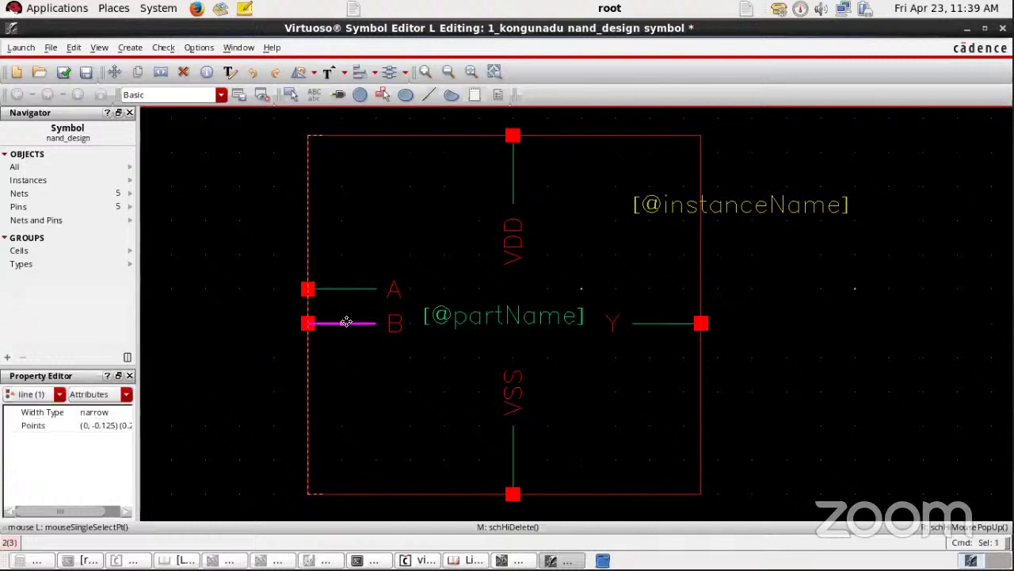
drag(346, 321, 347, 357)
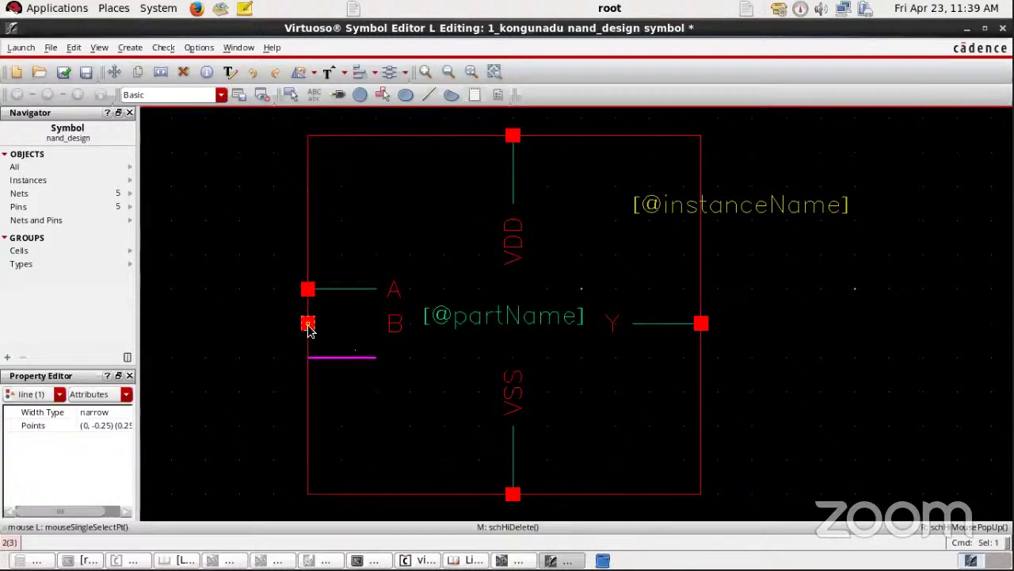
drag(309, 329, 308, 357)
click(257, 368)
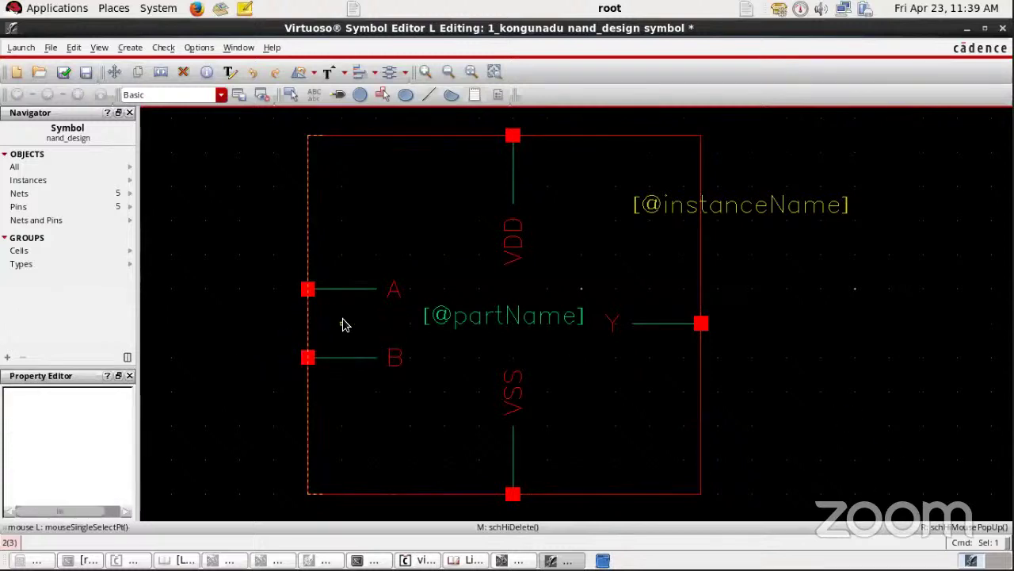
click(420, 231)
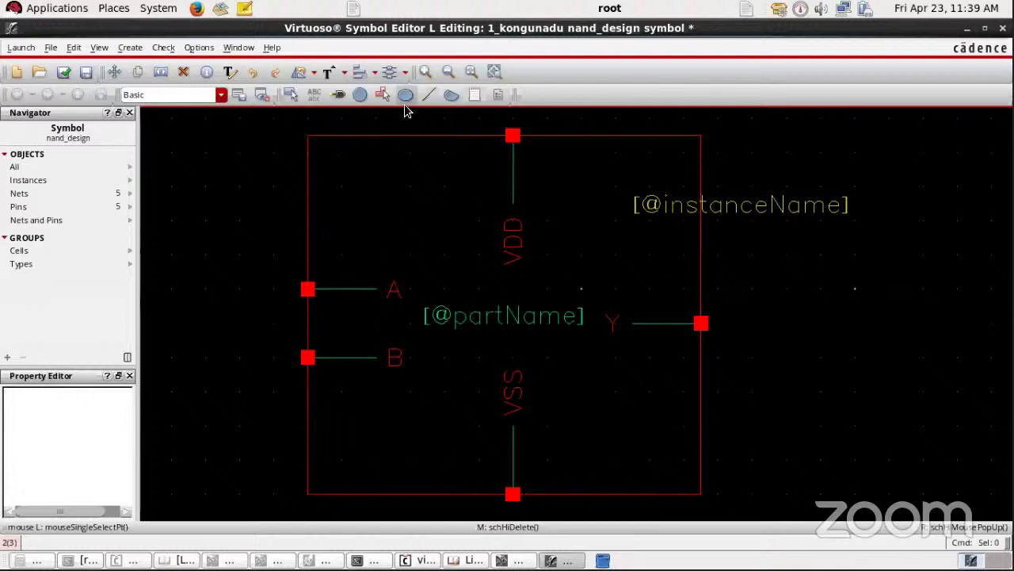
- Try to outline the gate body with a vertical input-side line and long horizontal lines extending past the VDD and VSS pins
click(428, 96)
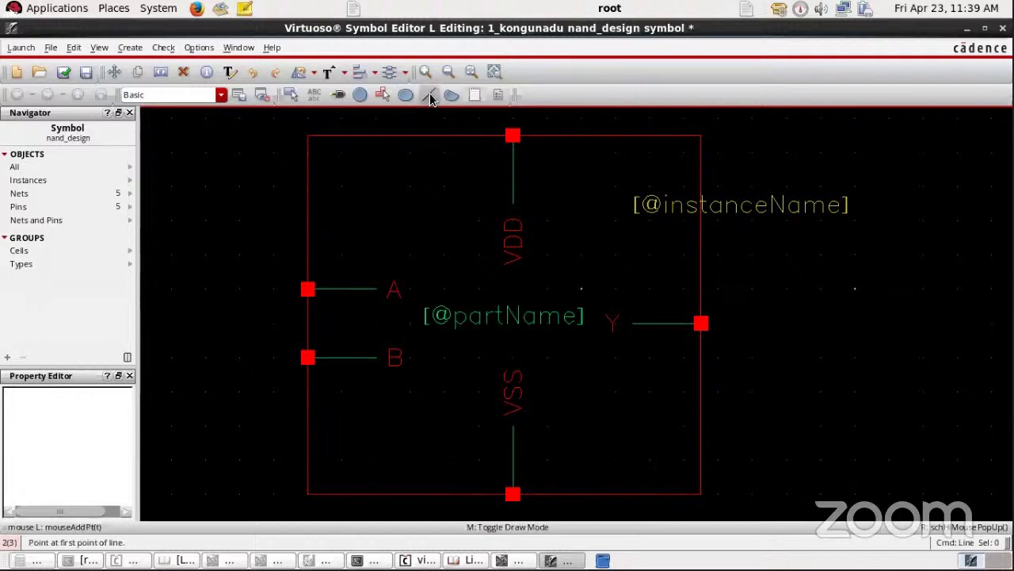
click(376, 220)
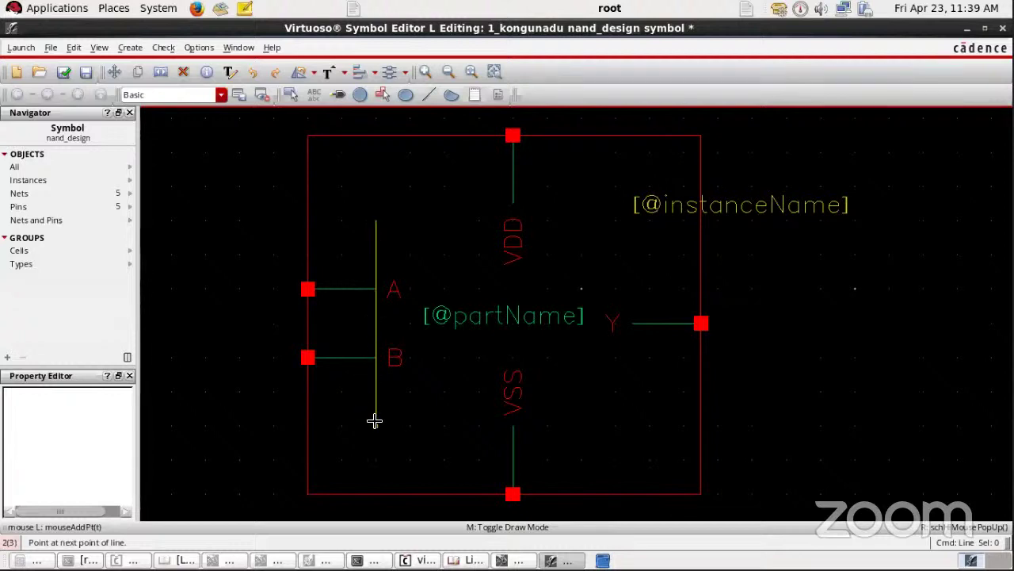
click(379, 424)
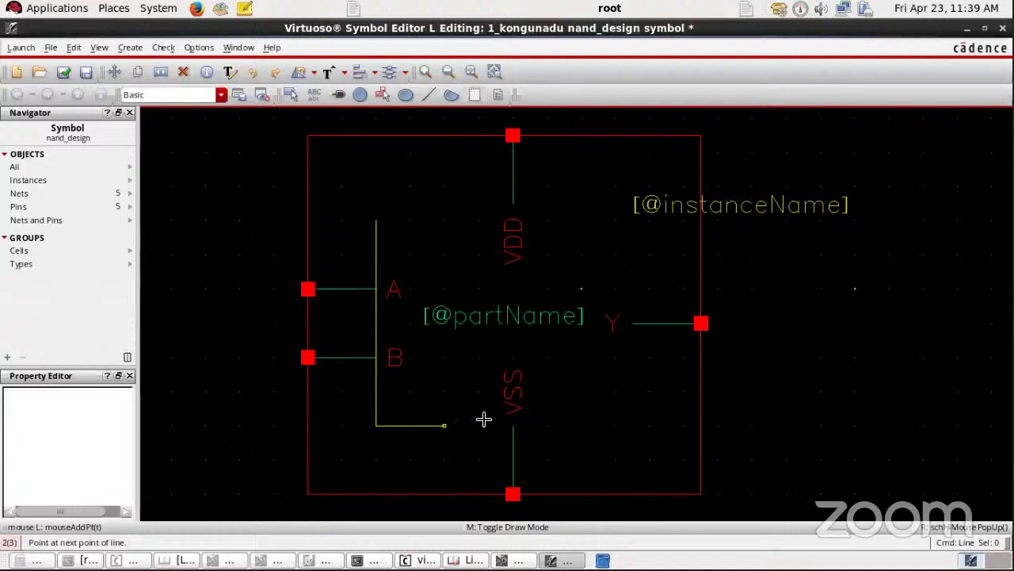
double_click(544, 426)
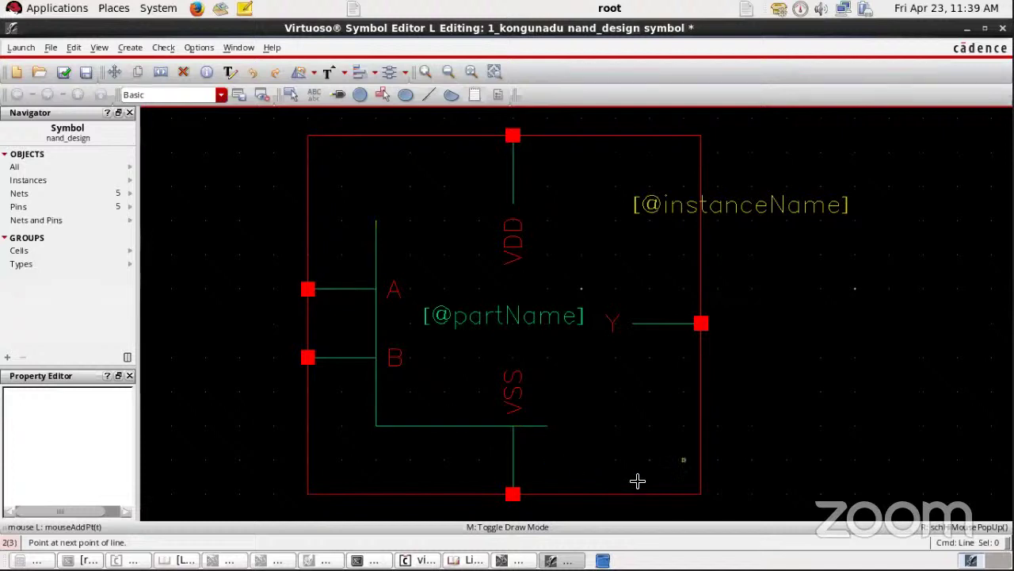
click(377, 221)
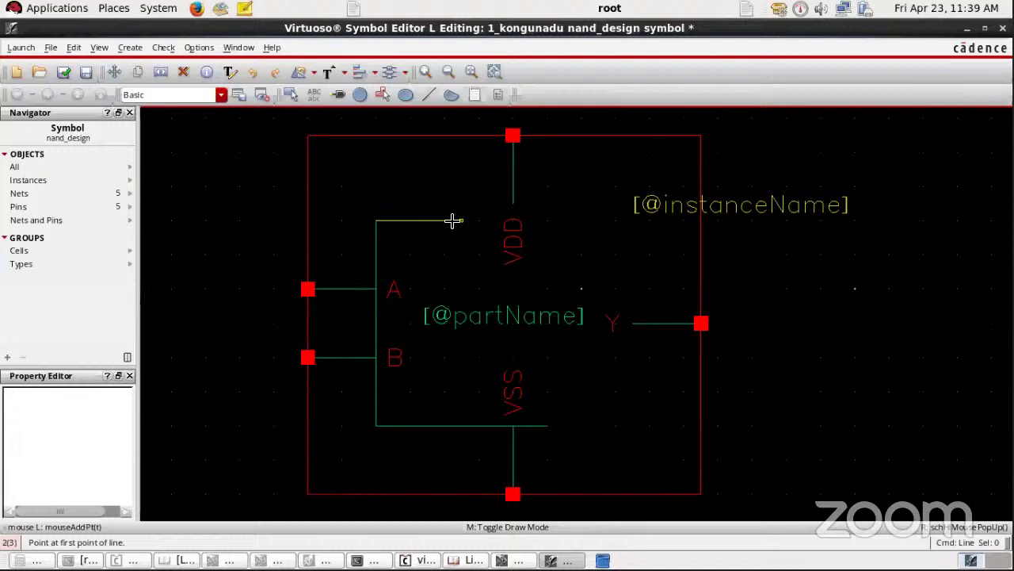
double_click(542, 220)
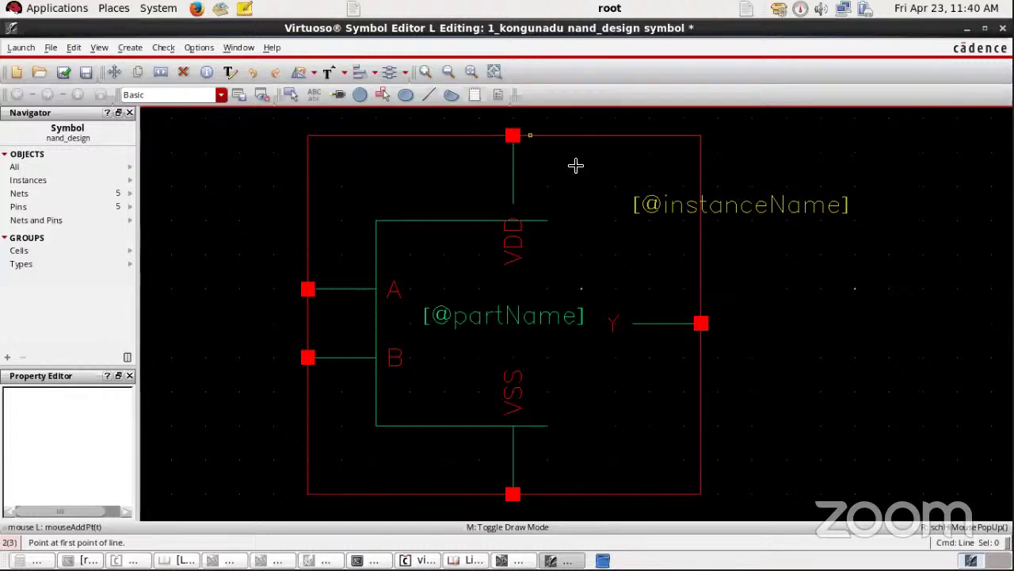
- Try to close the gate body's output side with two shallow arcs from the horizontal line ends, meeting before Y
click(451, 96)
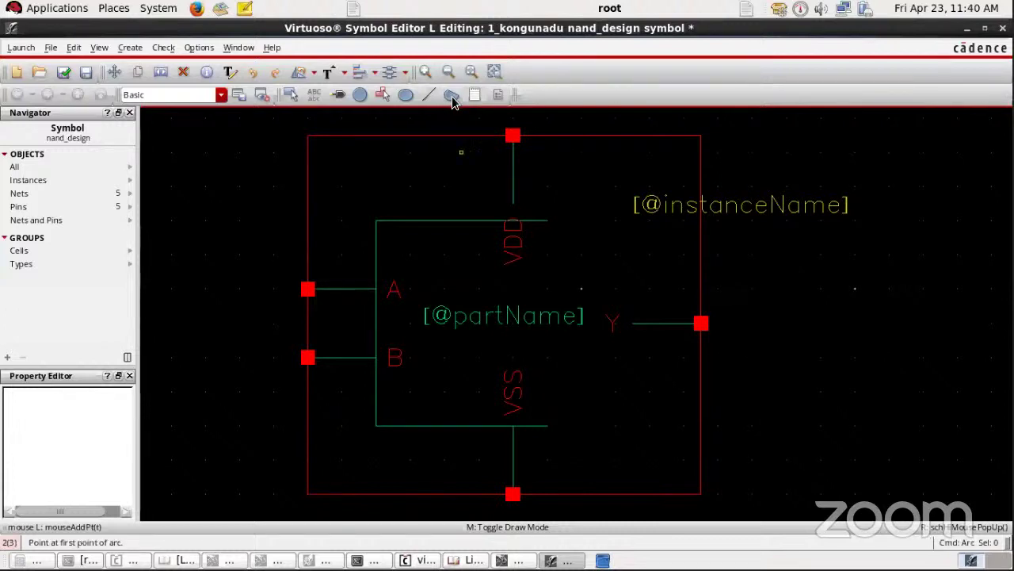
click(549, 225)
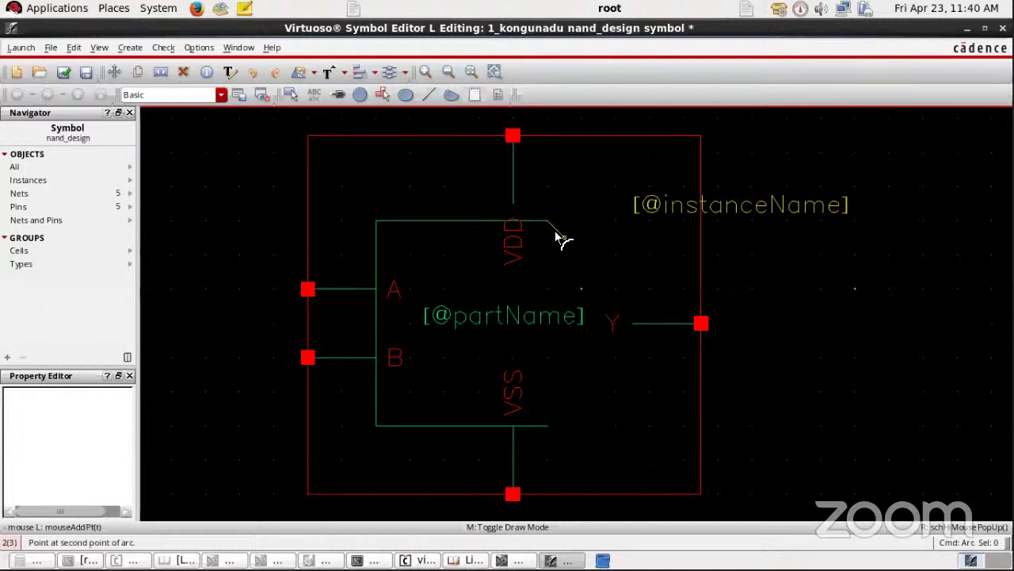
click(584, 319)
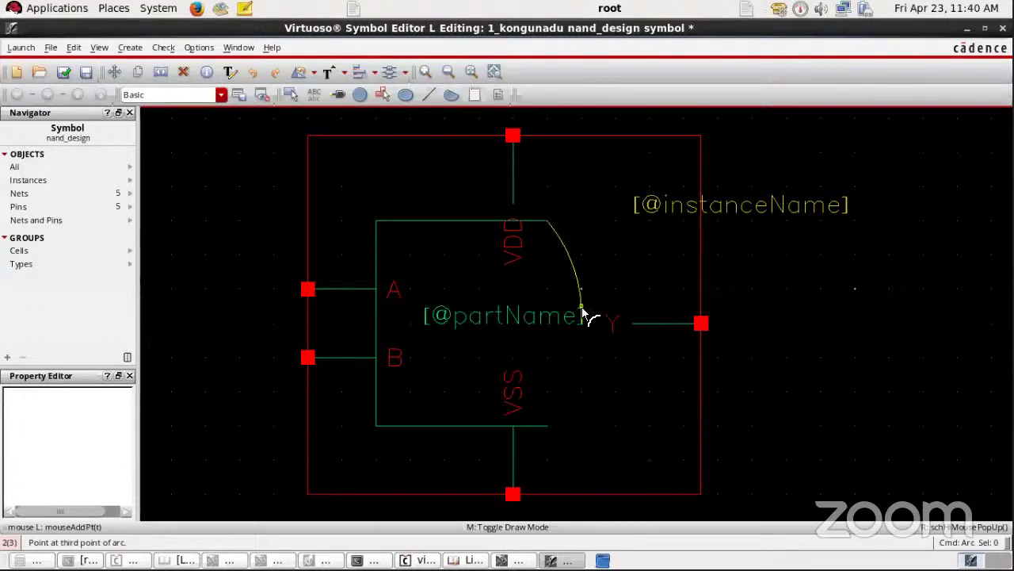
click(585, 317)
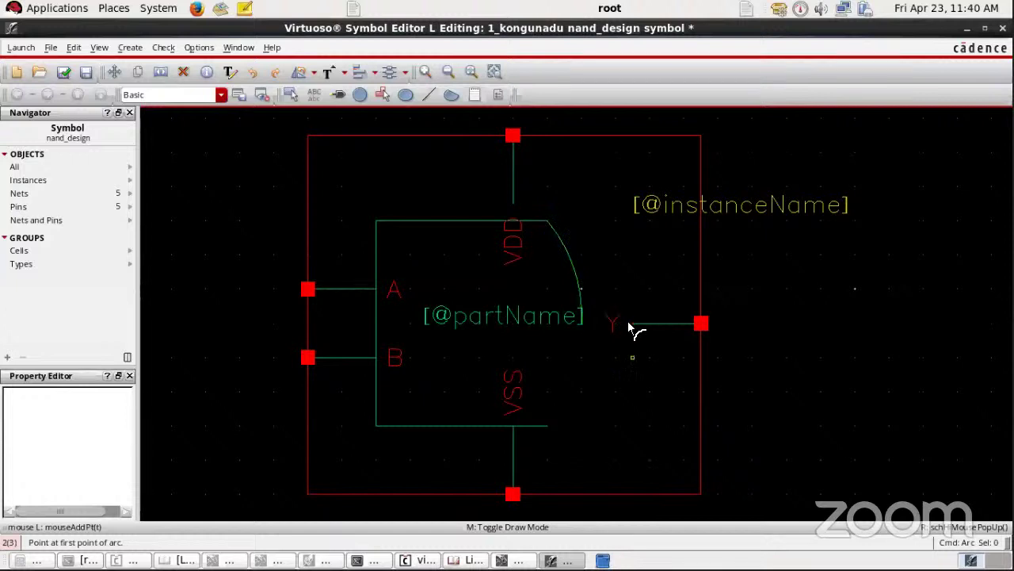
click(549, 425)
click(581, 332)
click(582, 342)
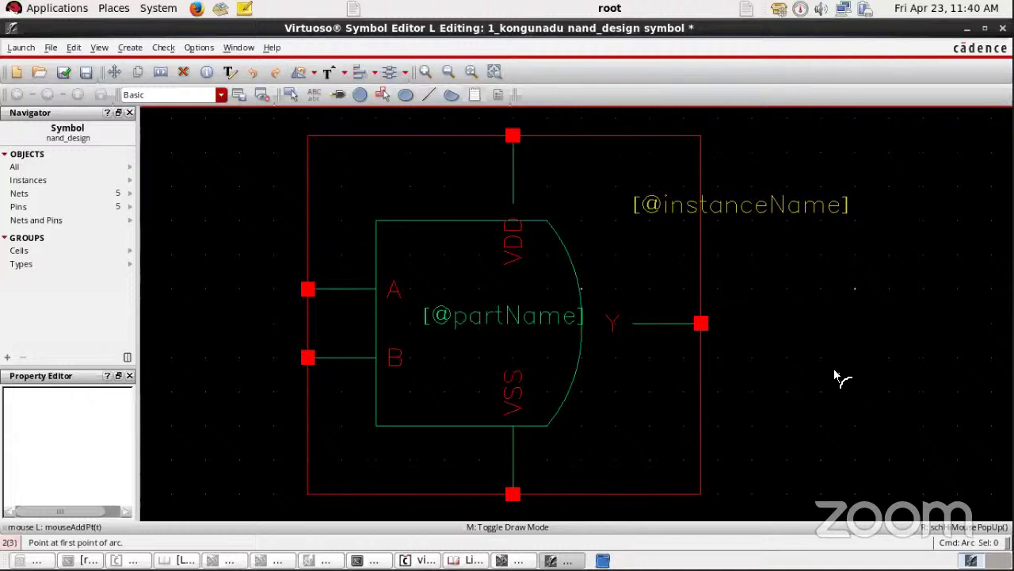
key(Escape)
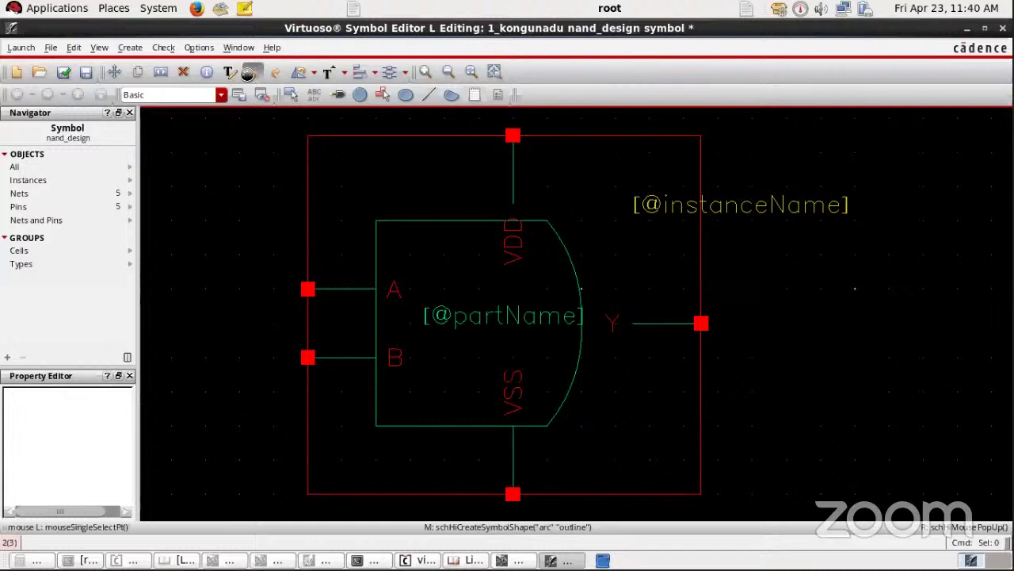
- Undo the two arcs and the gate body lines
click(246, 77)
click(246, 77)
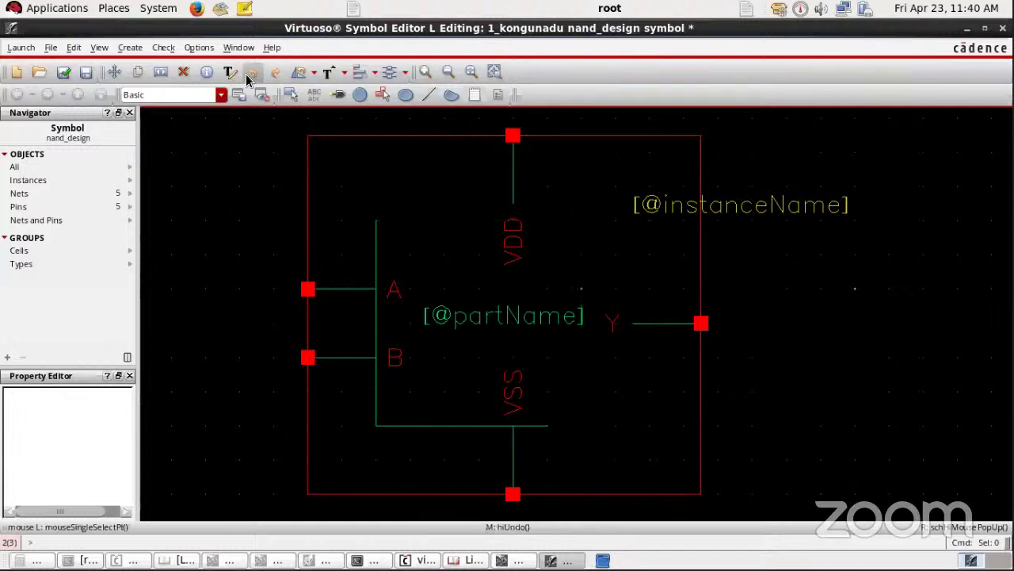
click(247, 77)
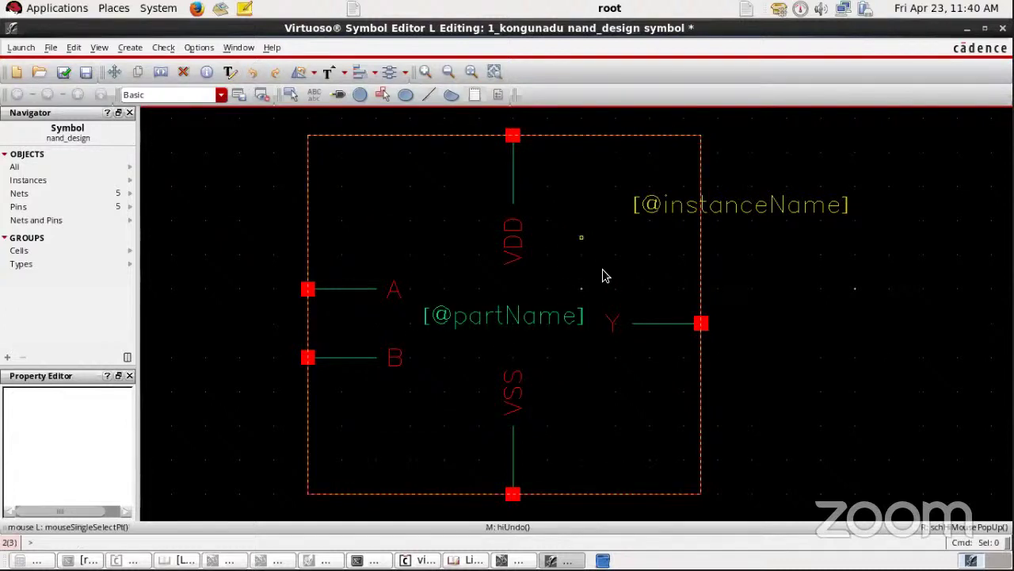
- Draw the gate body's vertical line through the A and B line ends, with horizontal lines stopping short of the VDD and VSS pins
click(428, 95)
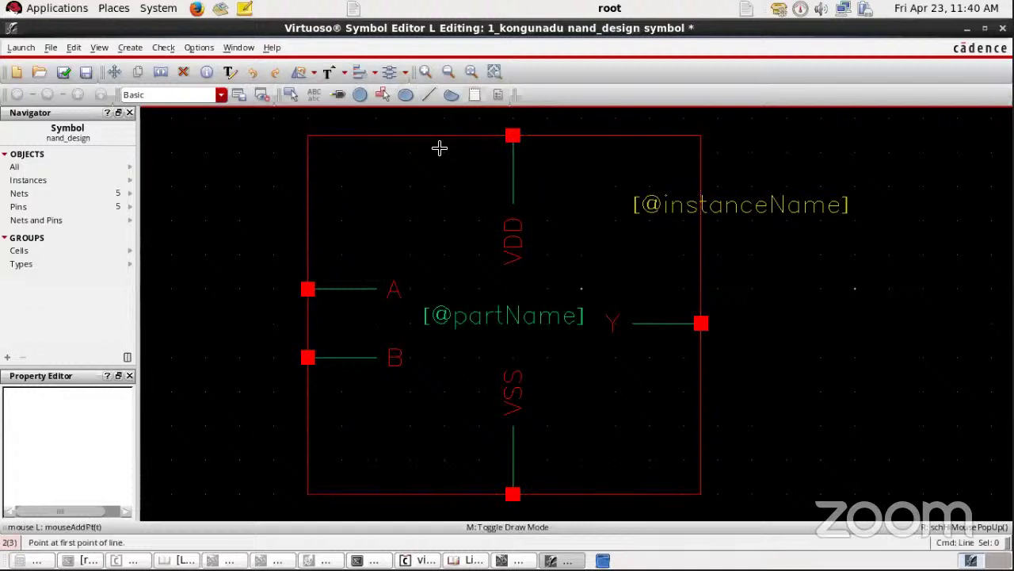
click(377, 208)
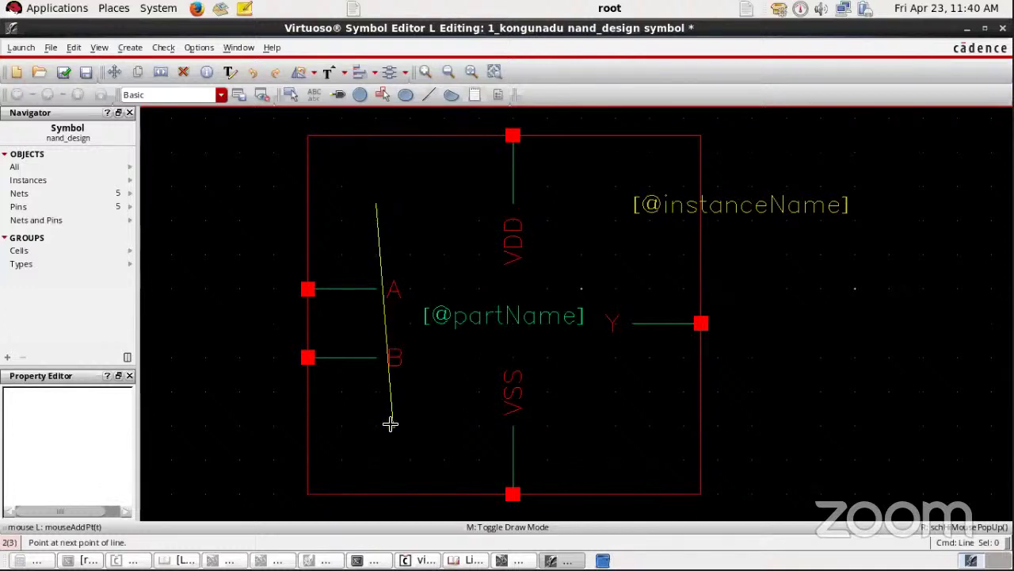
click(382, 425)
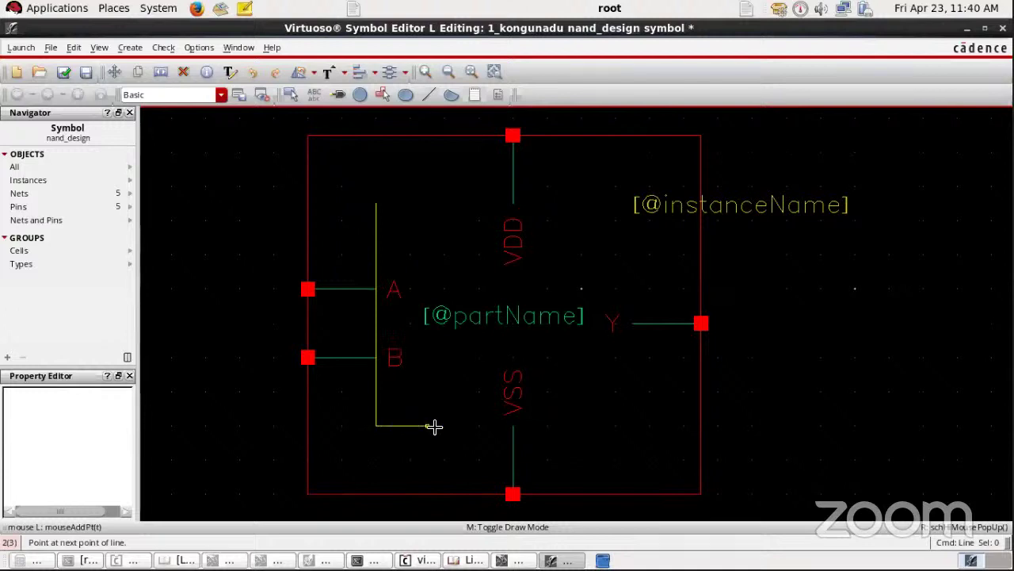
double_click(478, 425)
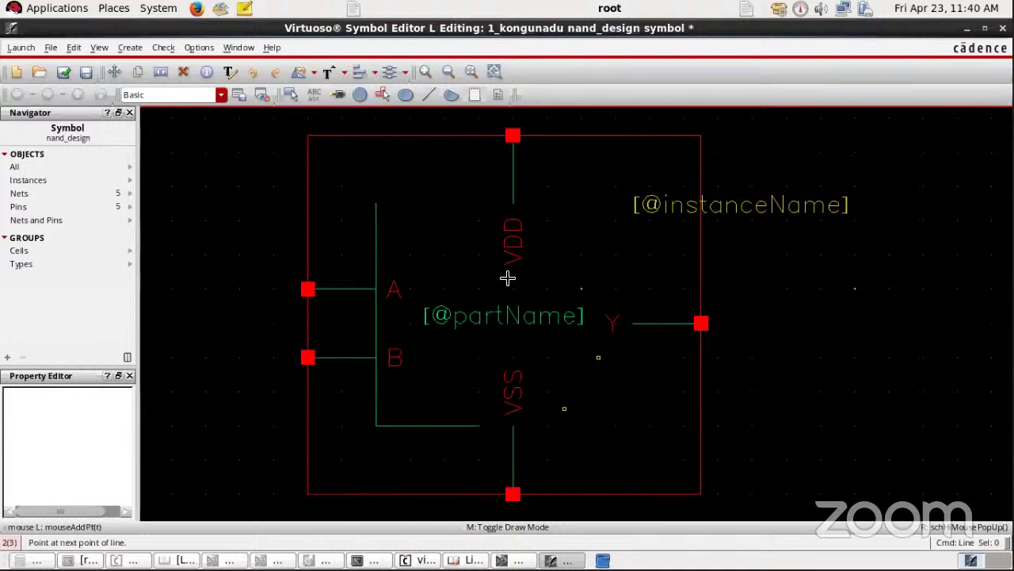
click(377, 204)
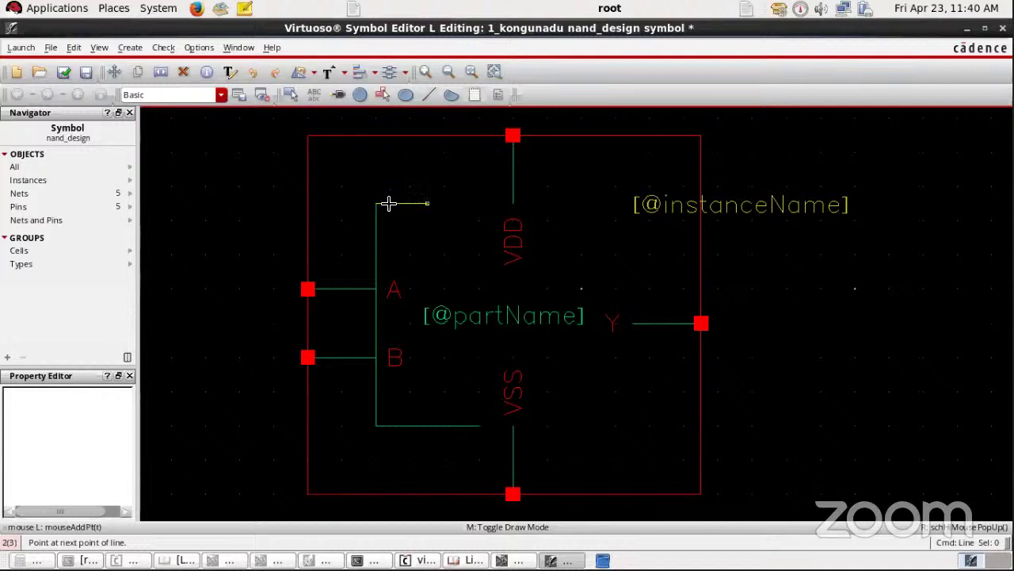
double_click(478, 204)
- Close the gate body with two arcs from the upper and lower line ends, meeting before Y to form a D shape
click(456, 96)
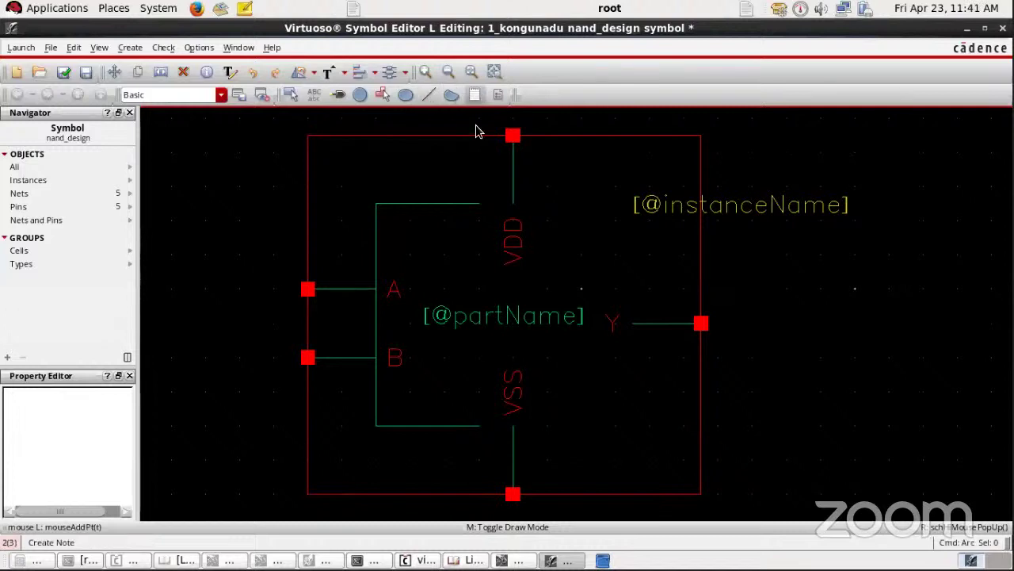
click(478, 204)
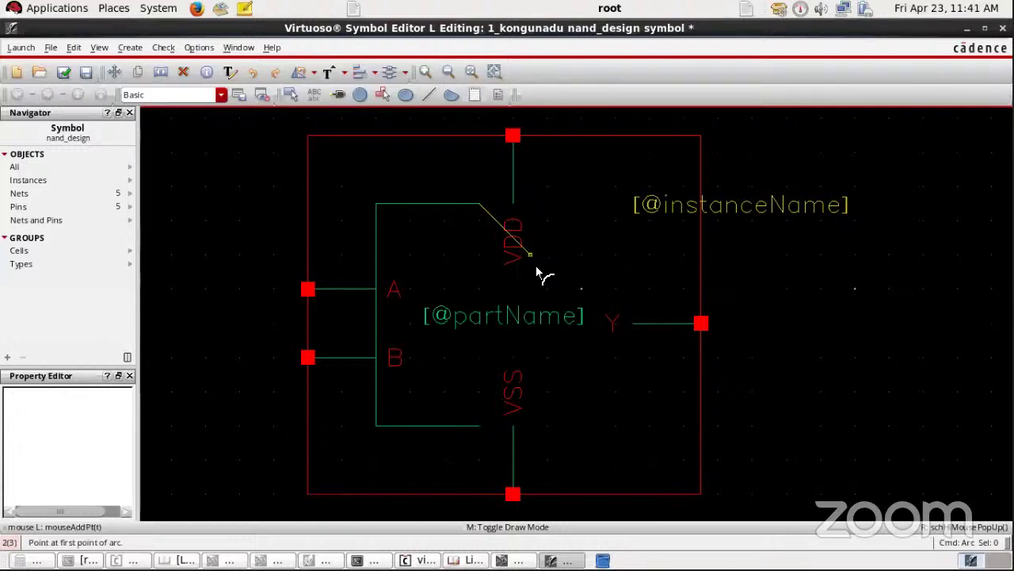
click(557, 317)
click(555, 311)
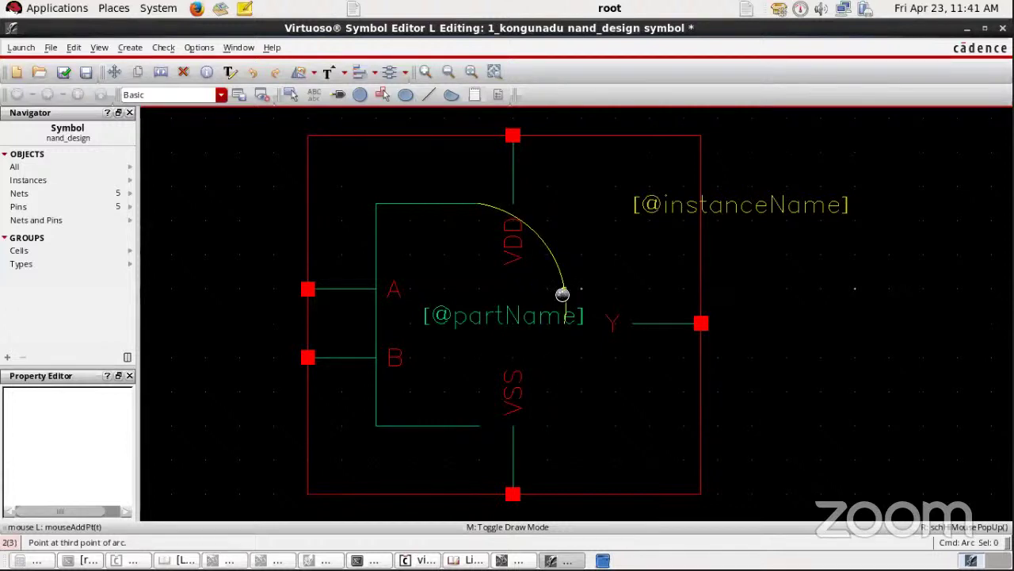
click(562, 293)
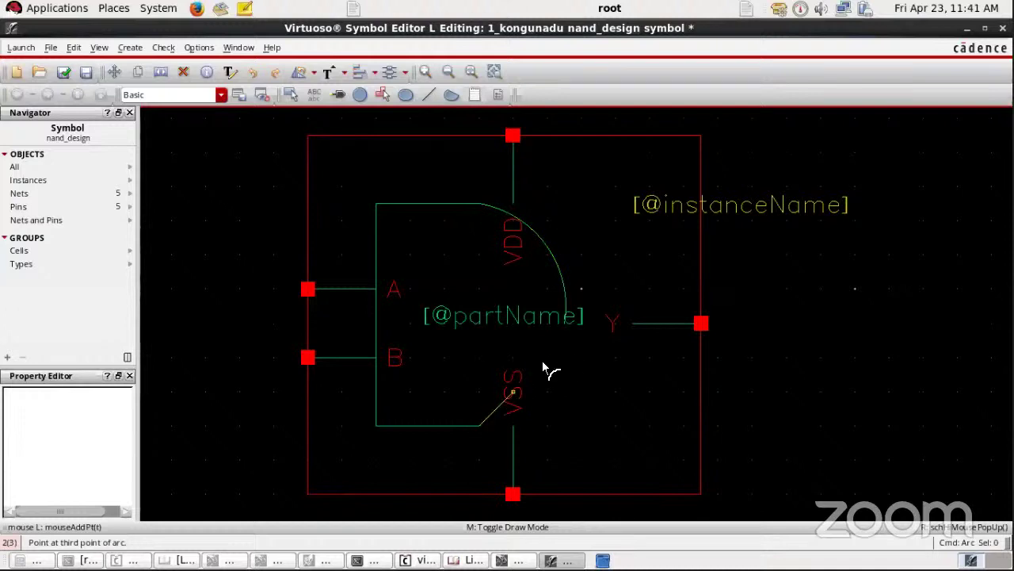
click(566, 334)
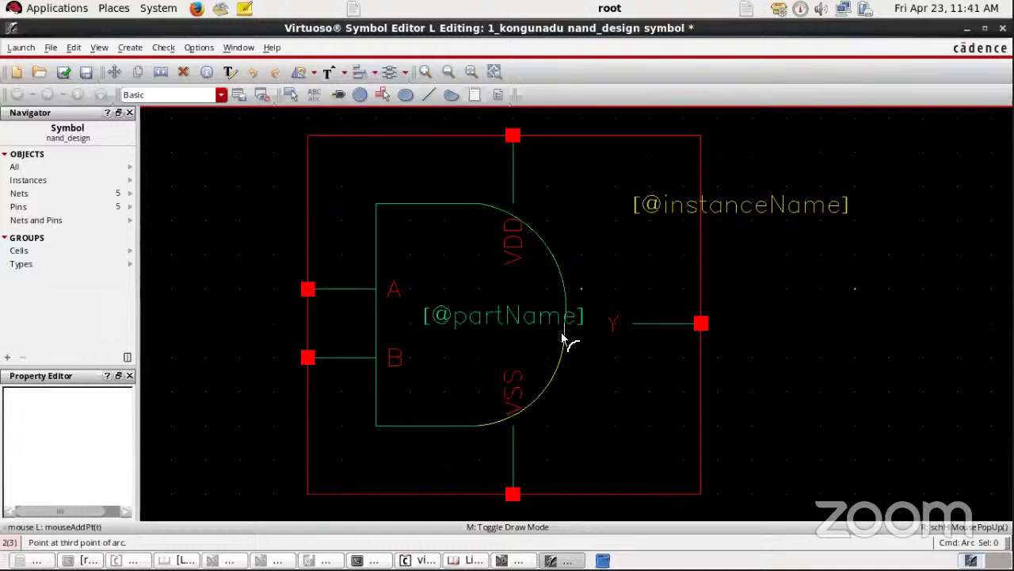
click(561, 342)
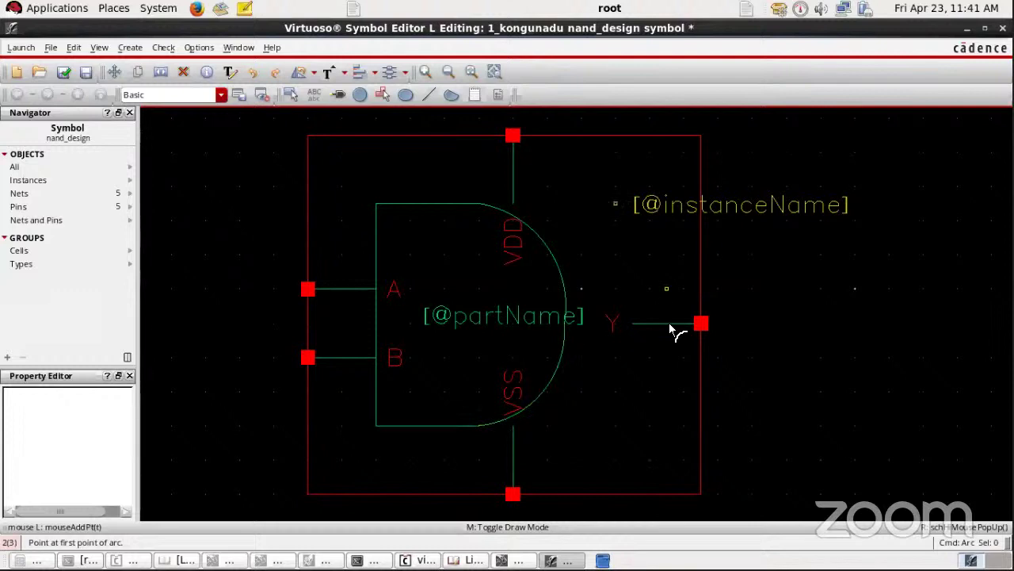
- Draw the inversion bubble as a circle between the gate body's arc and the end of the Y pin line
click(360, 95)
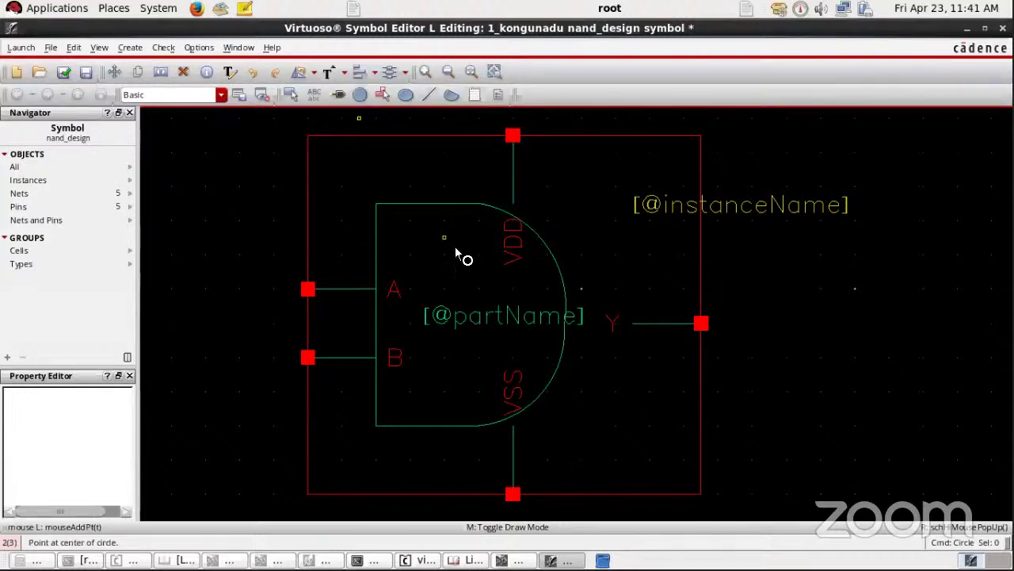
click(598, 323)
click(600, 356)
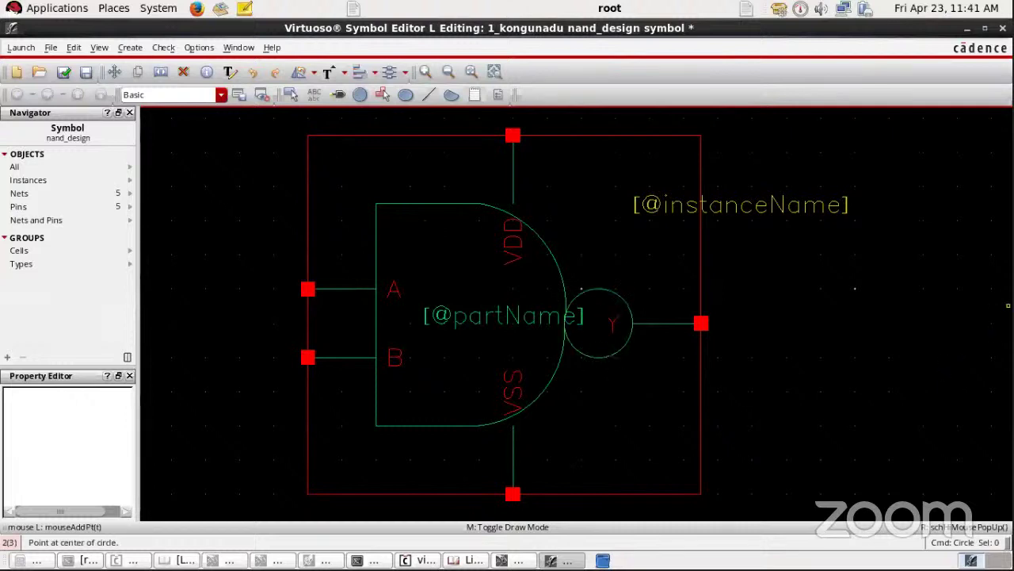
key(Escape)
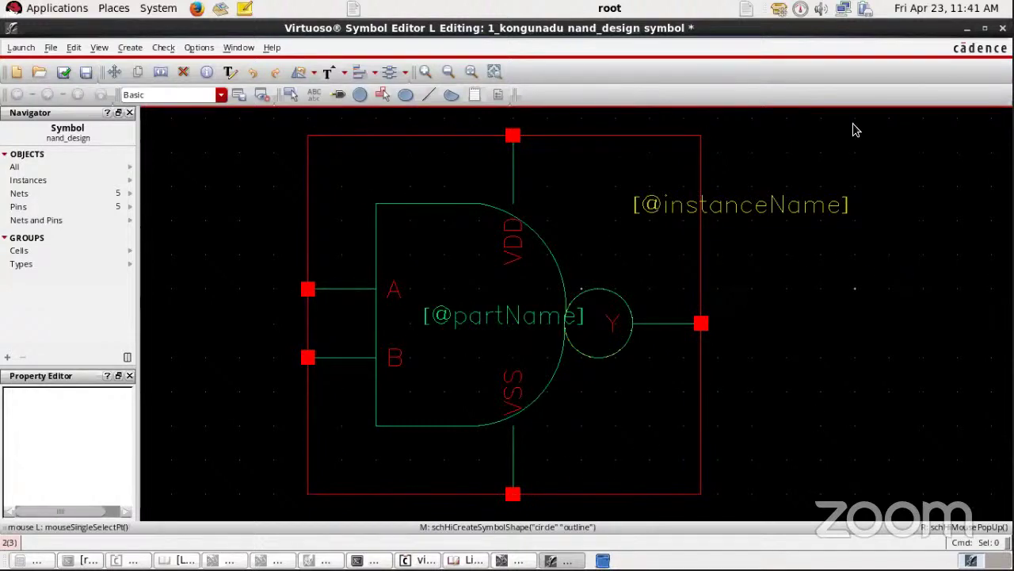
- Check and save the NAND symbol, and review the check and save messages in the Virtuoso log
click(63, 72)
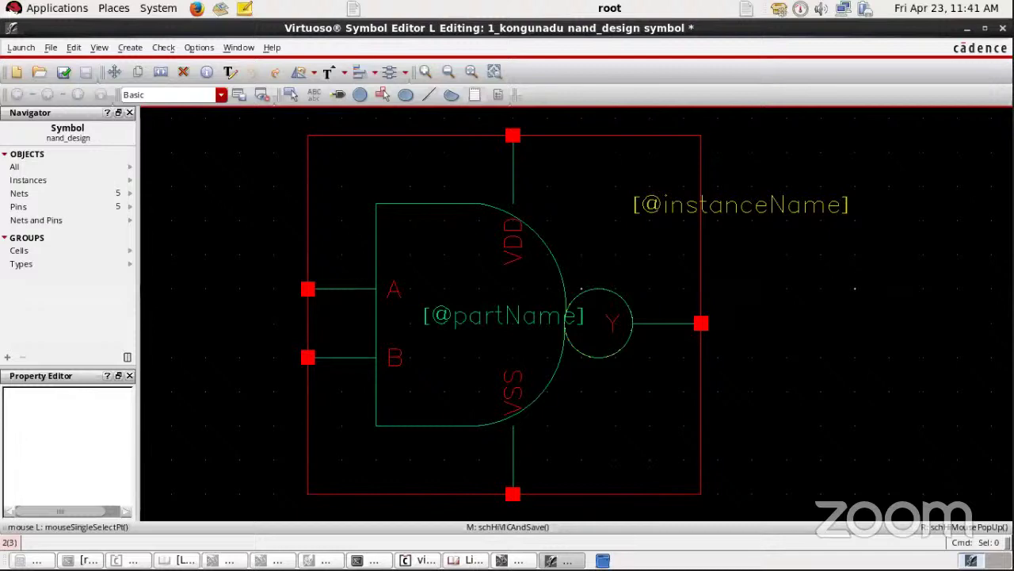
key(alt+Tab)
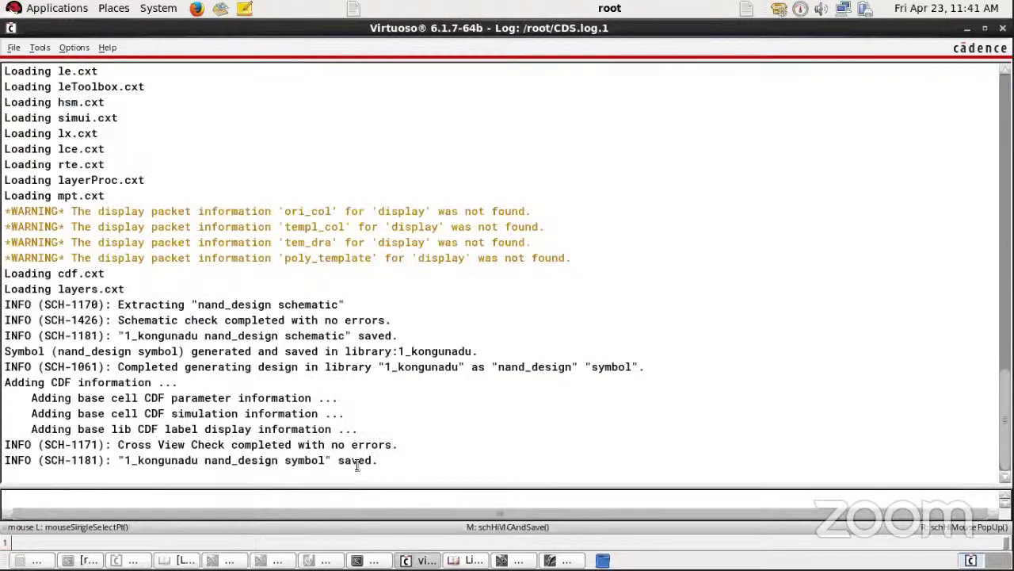
drag(379, 461, 5, 444)
click(536, 542)
click(555, 560)
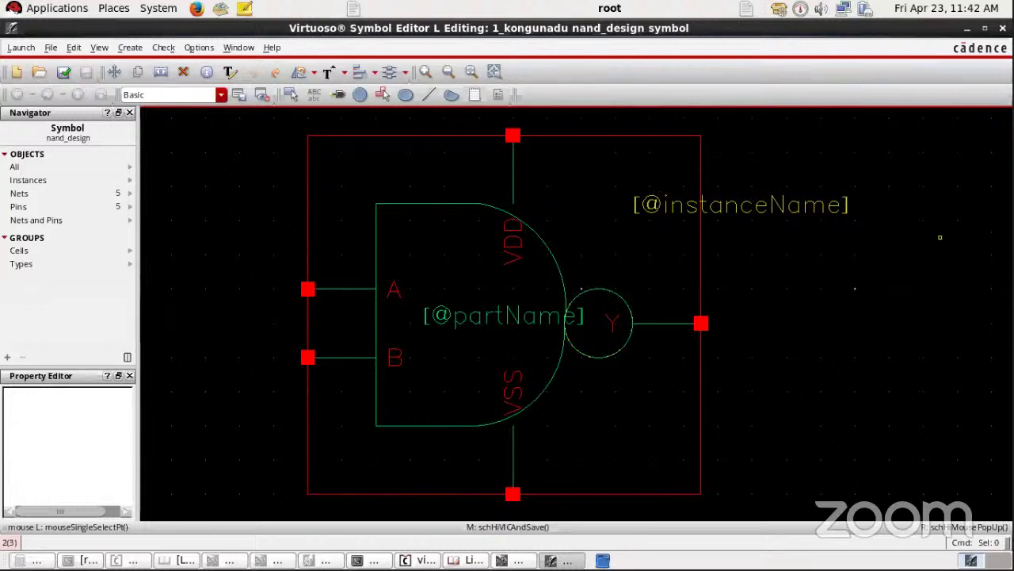
- Close the nand_design symbol and schematic editor windows
click(1002, 28)
click(577, 556)
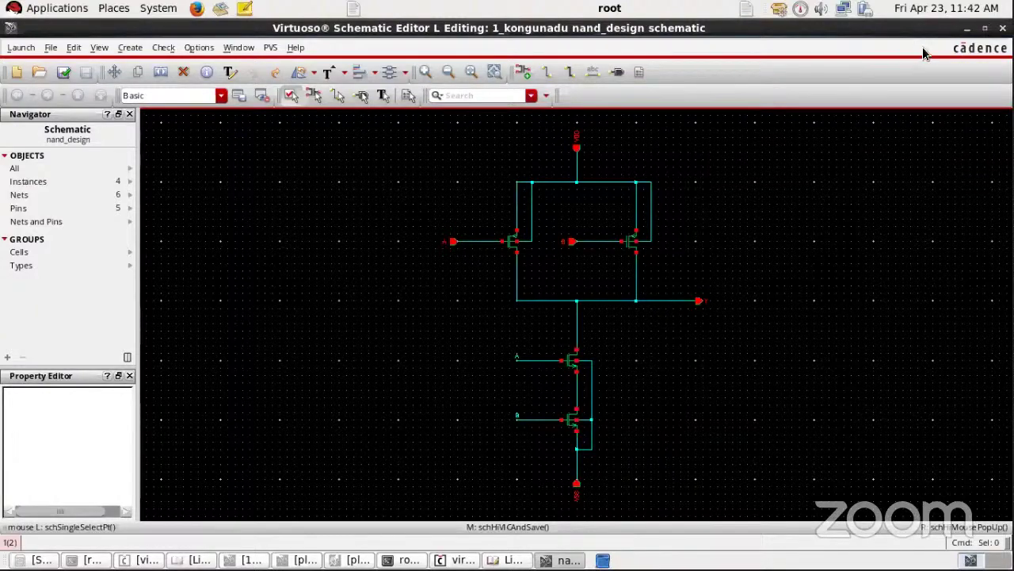
click(1003, 27)
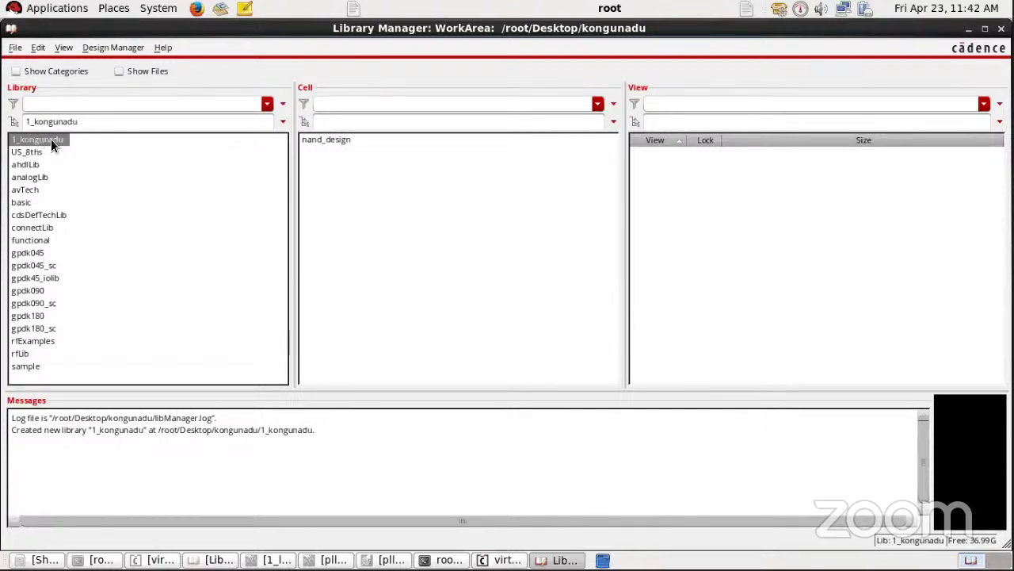
- Create a new schematic cell view named nand_design_test in the 1_kongunadu library
click(321, 141)
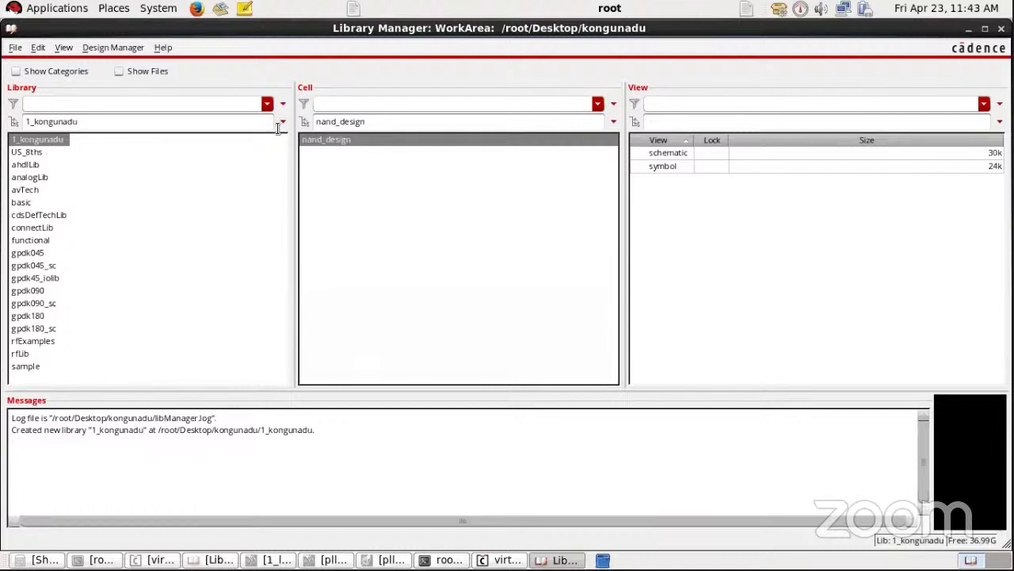
click(15, 48)
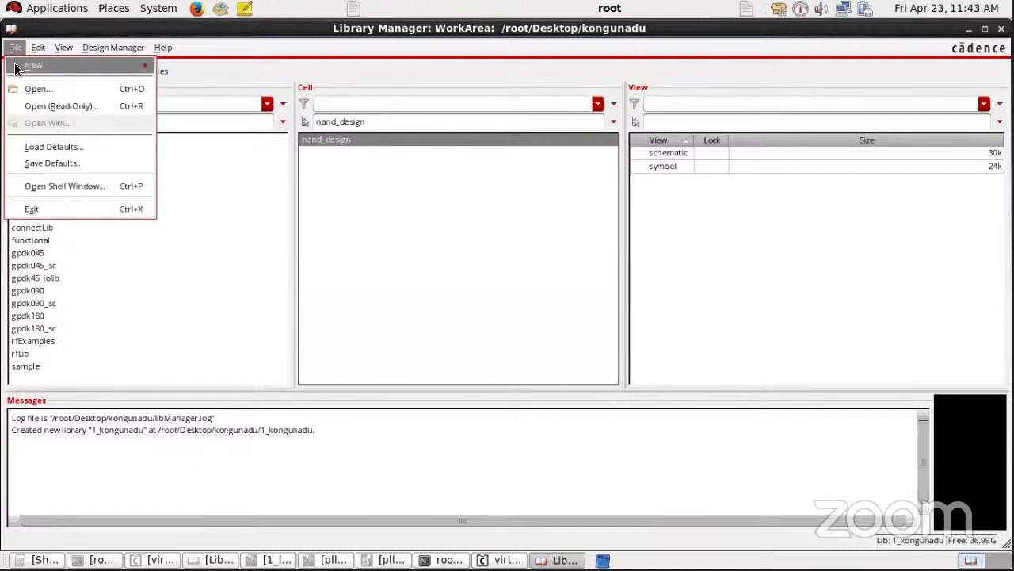
mouse_move(24, 67)
click(193, 81)
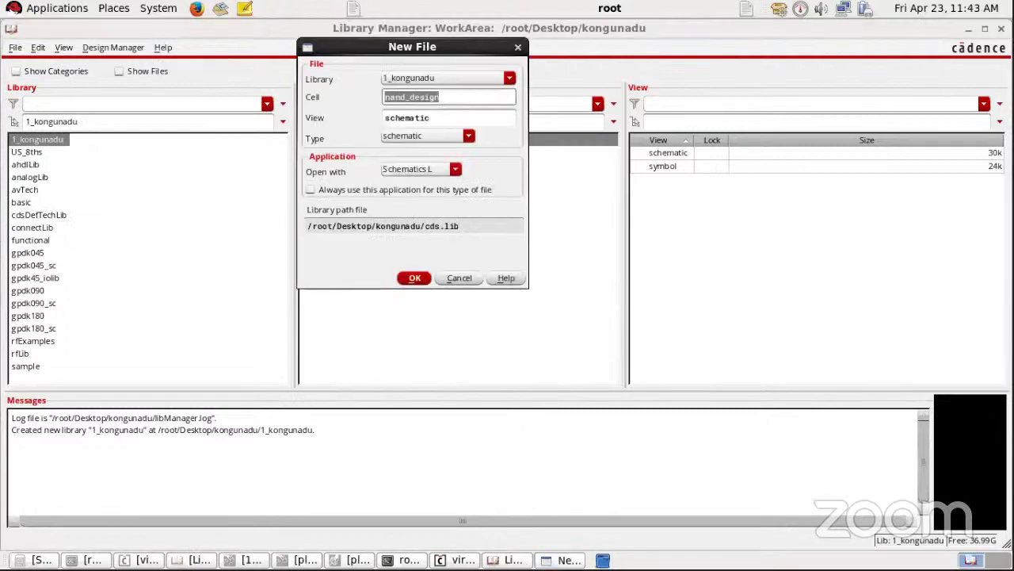
click(464, 98)
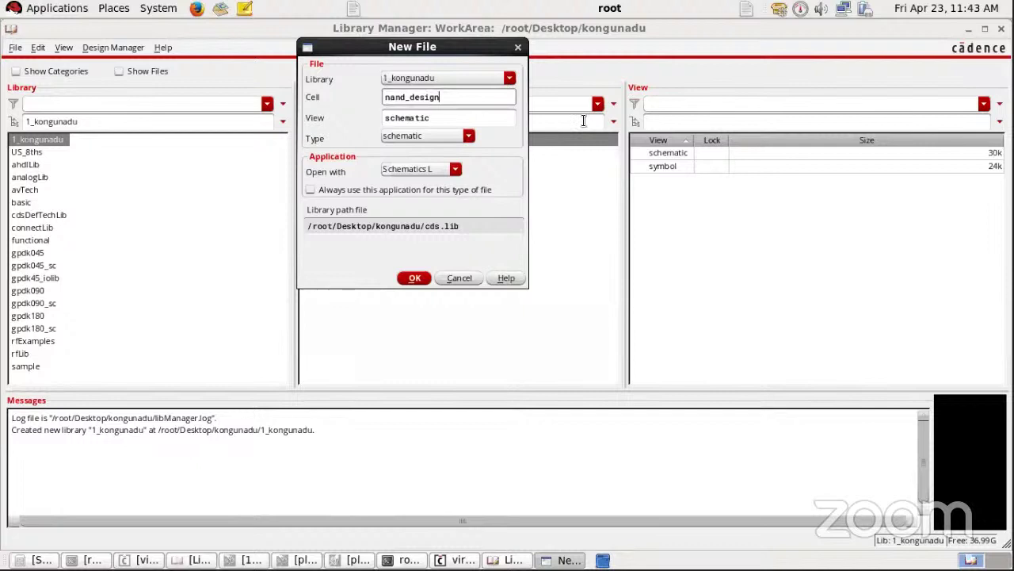
text(_test)
click(414, 278)
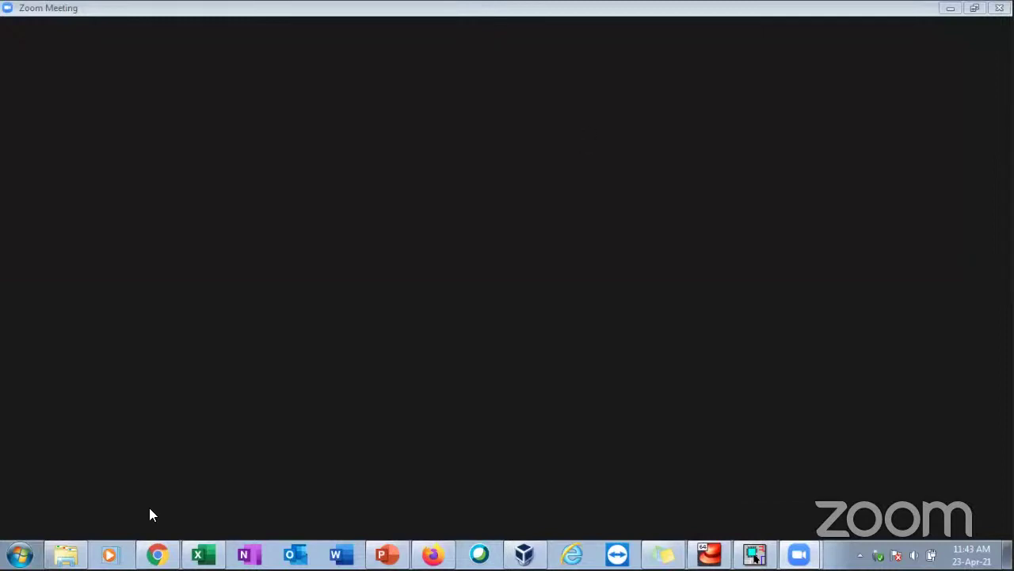
- Return to the nand_design_test schematic window and maximize it
mouse_move(801, 554)
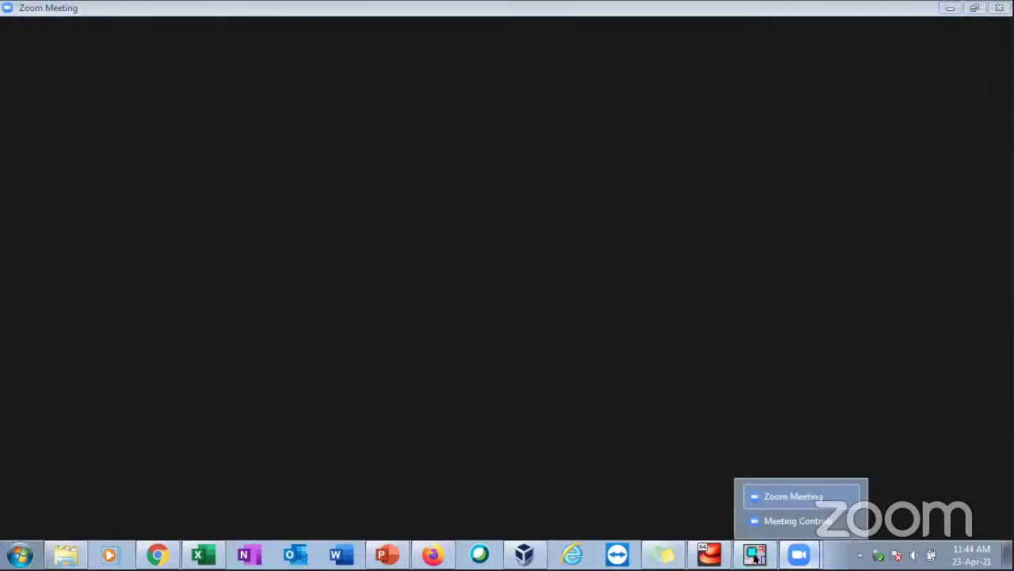
click(795, 493)
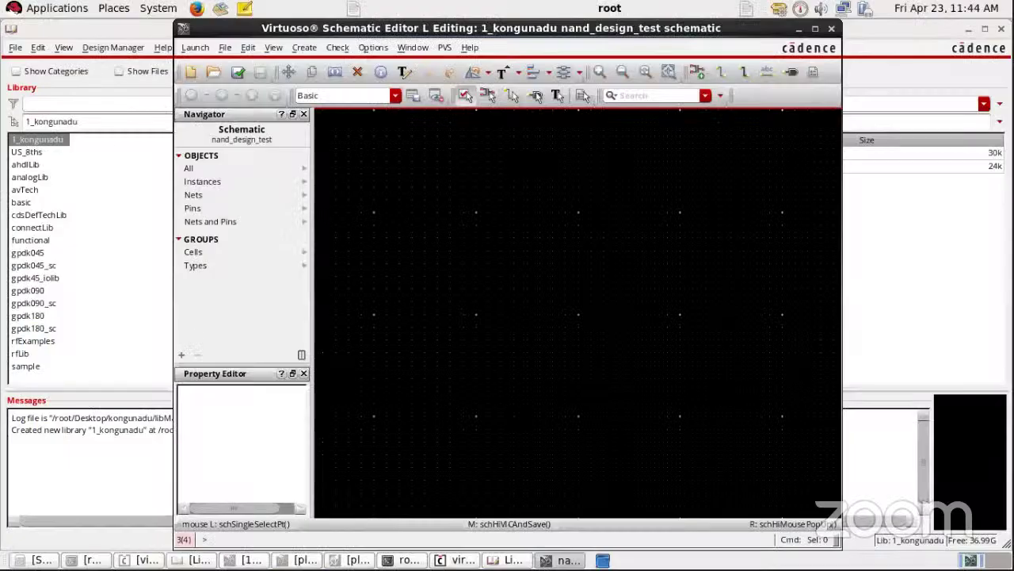
click(815, 29)
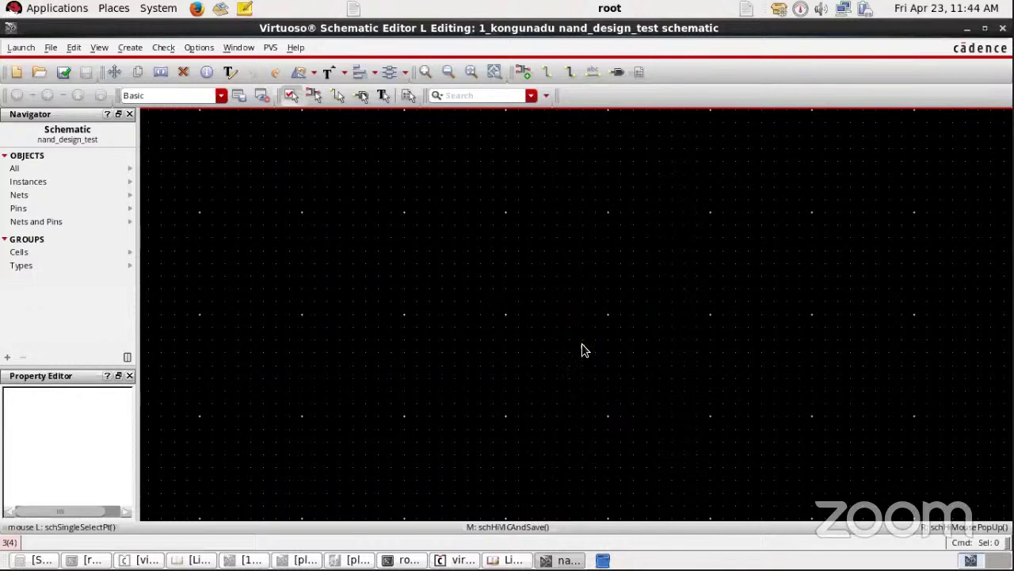
- Place one instance of the nand_design symbol from the 1_kongunadu library near the middle of the schematic
key(i)
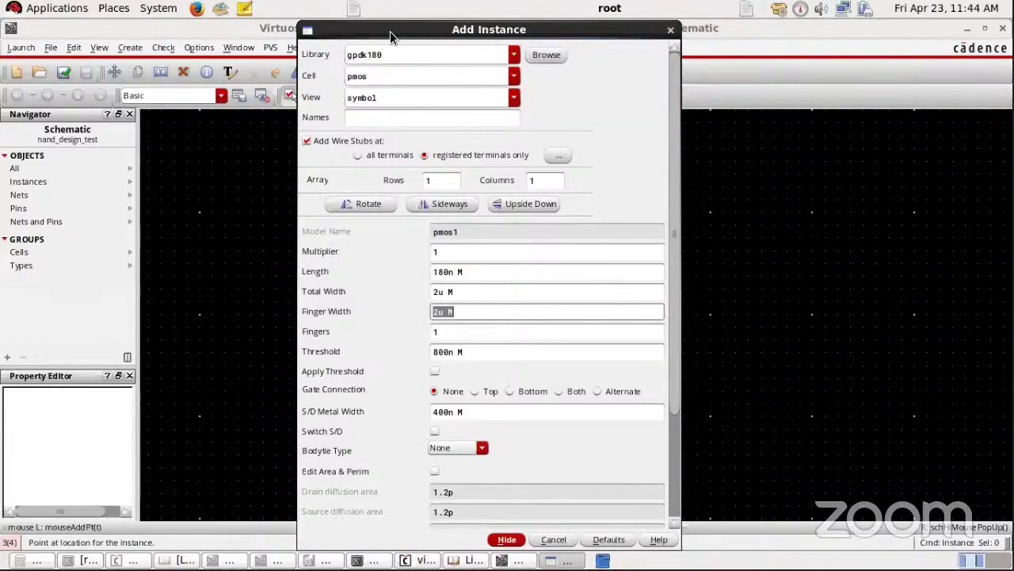
click(513, 54)
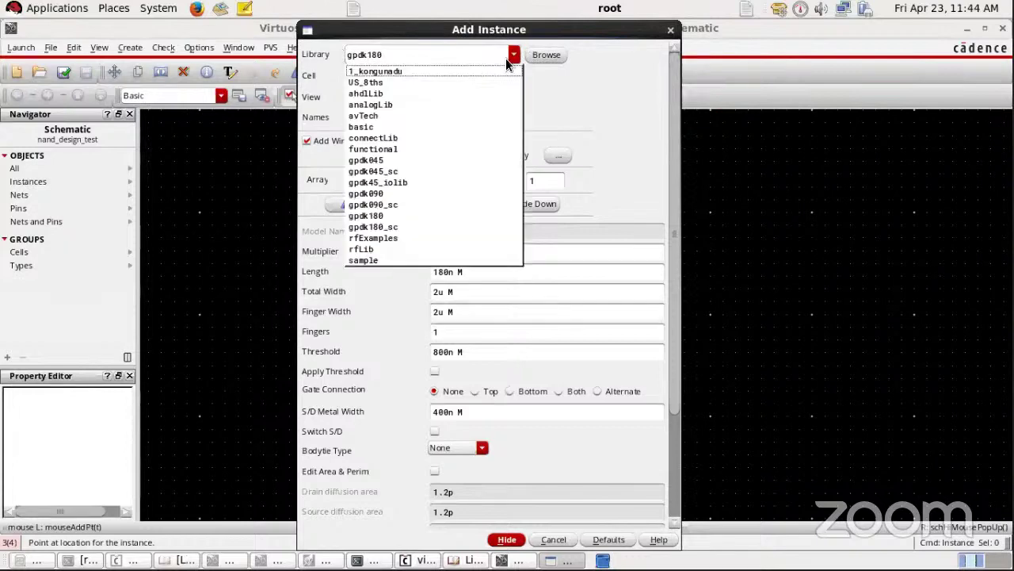
click(395, 71)
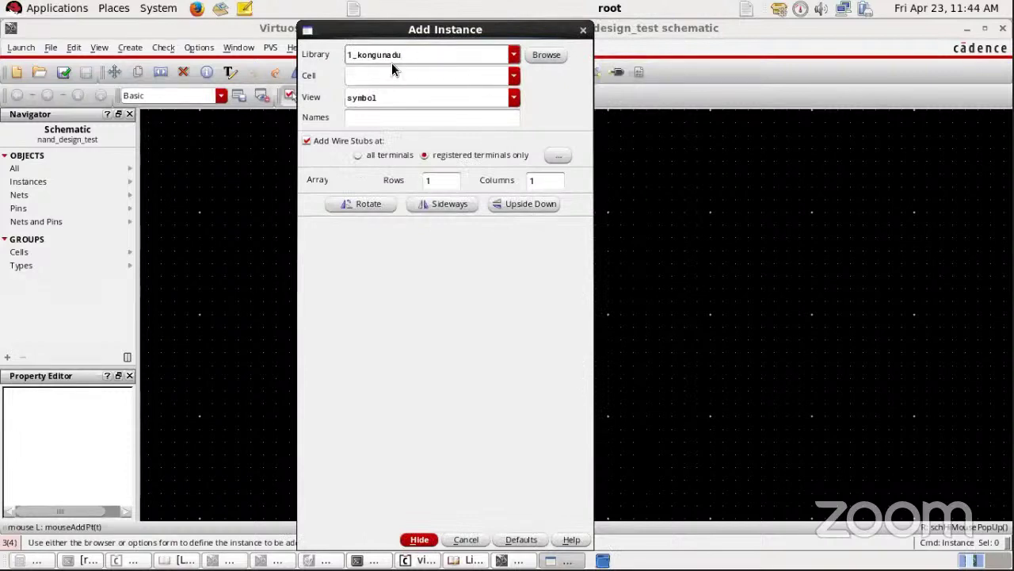
click(514, 79)
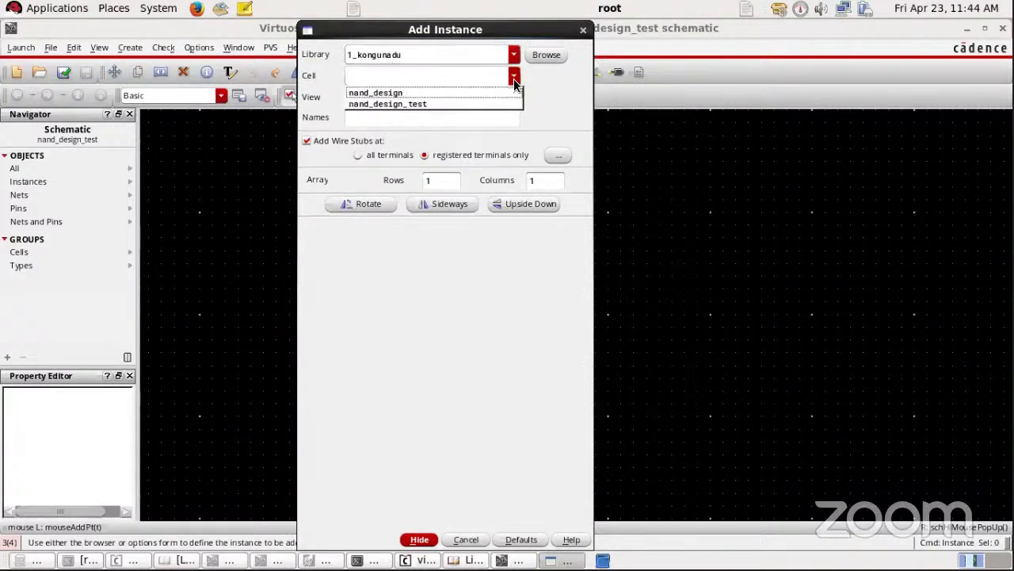
click(397, 94)
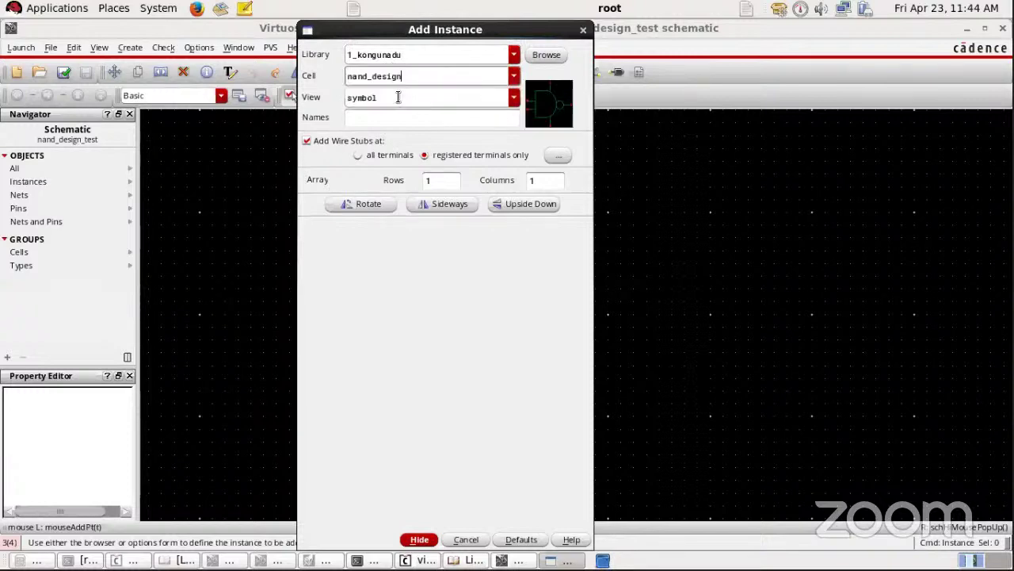
click(423, 77)
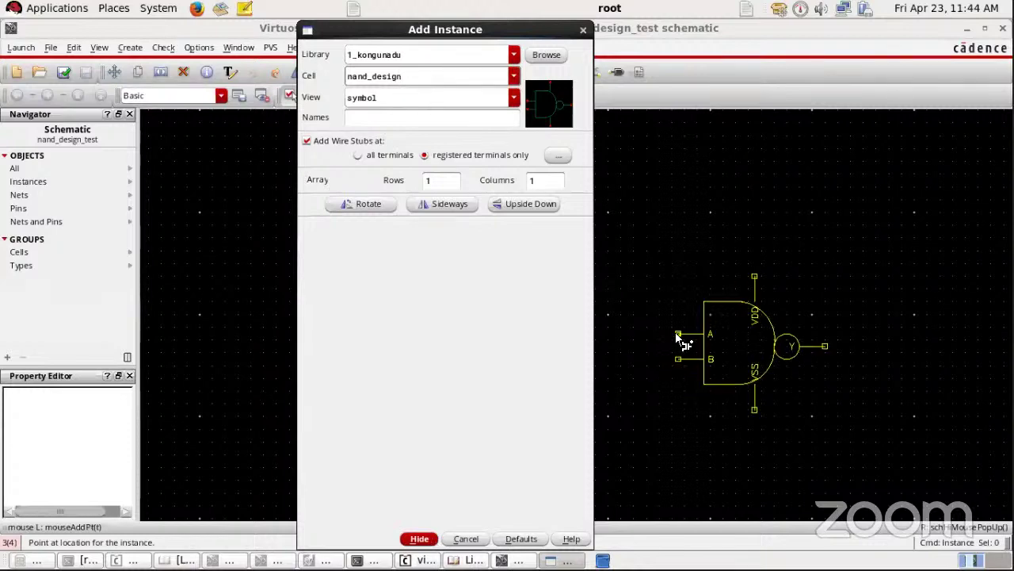
click(419, 539)
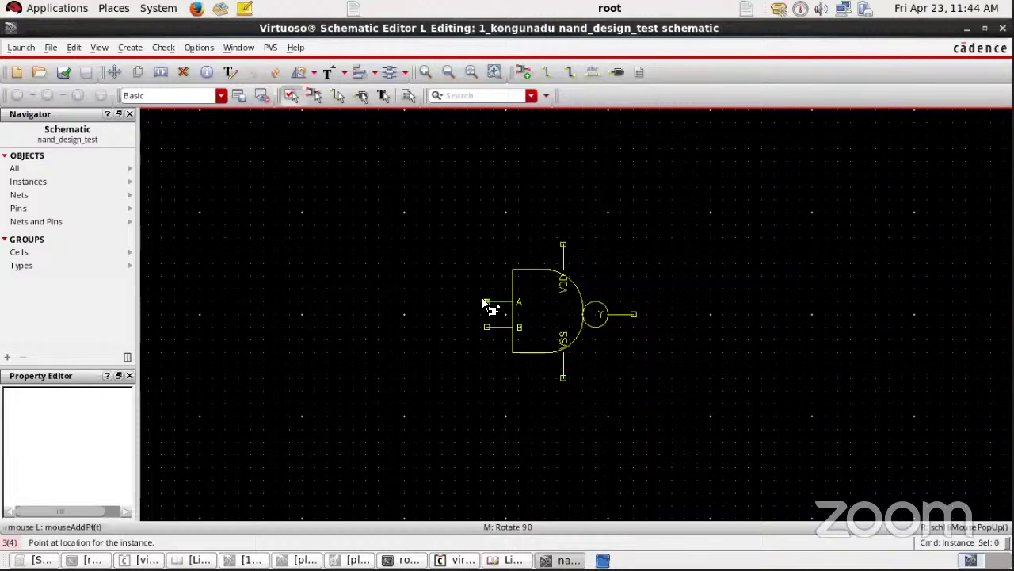
click(485, 307)
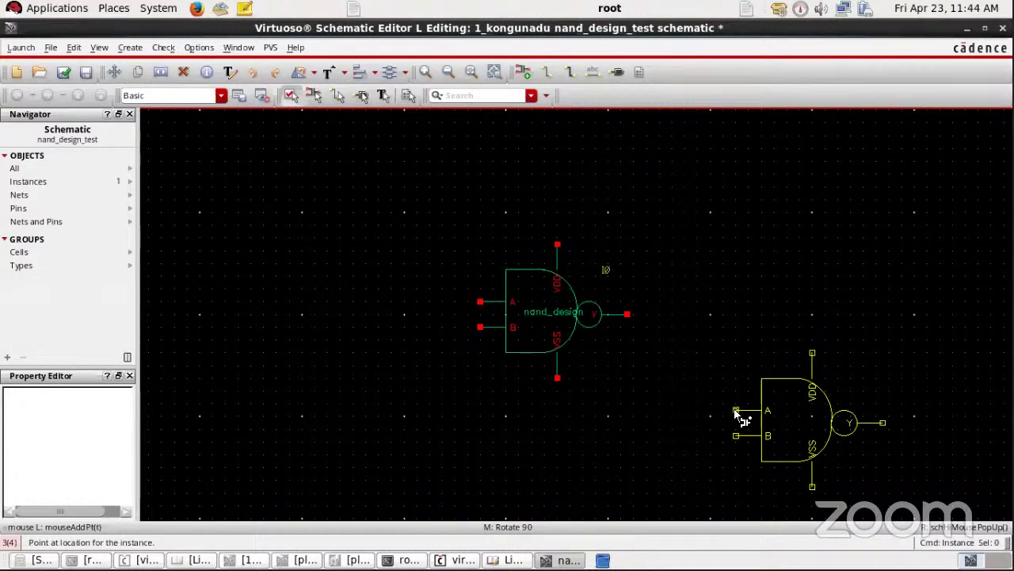
key(Escape)
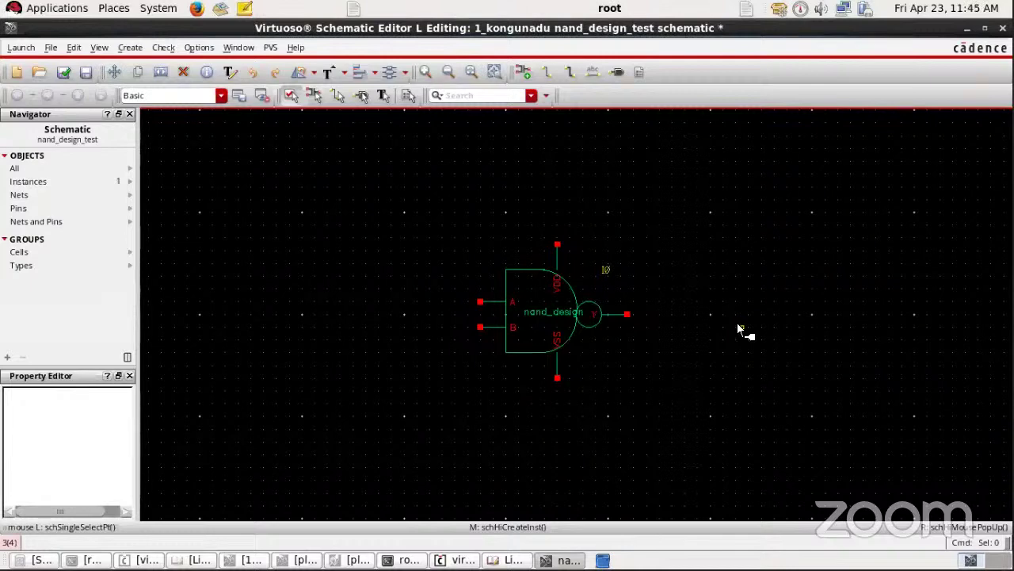
- Define an output pin named V_OUT for placement in the test schematic
key(p)
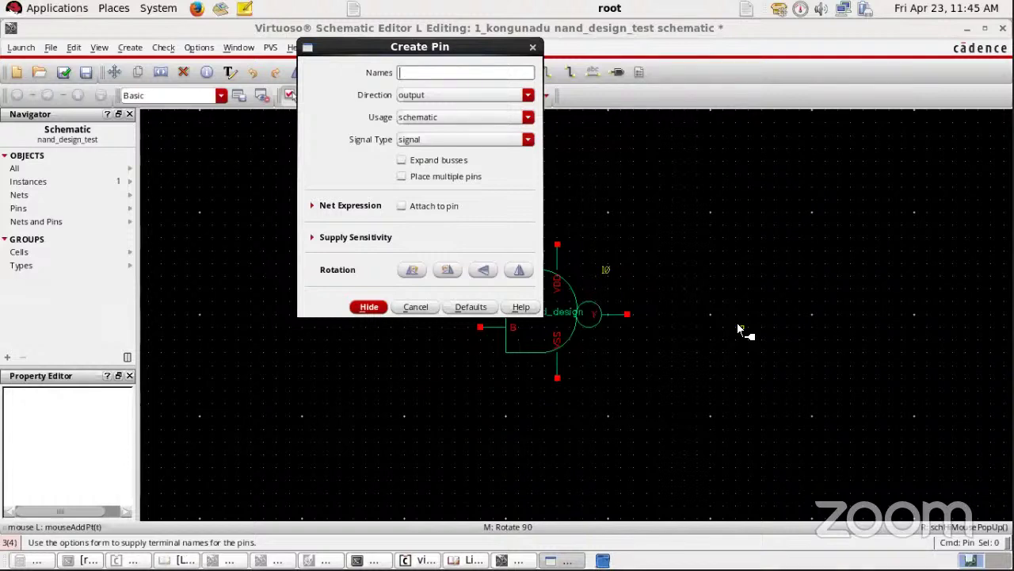
text(v_ouT)
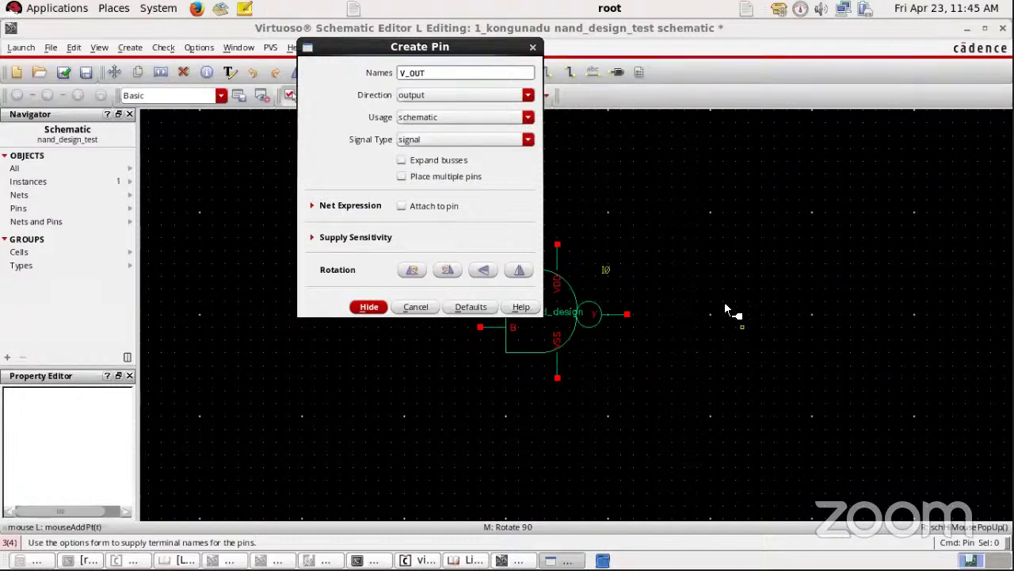
click(369, 306)
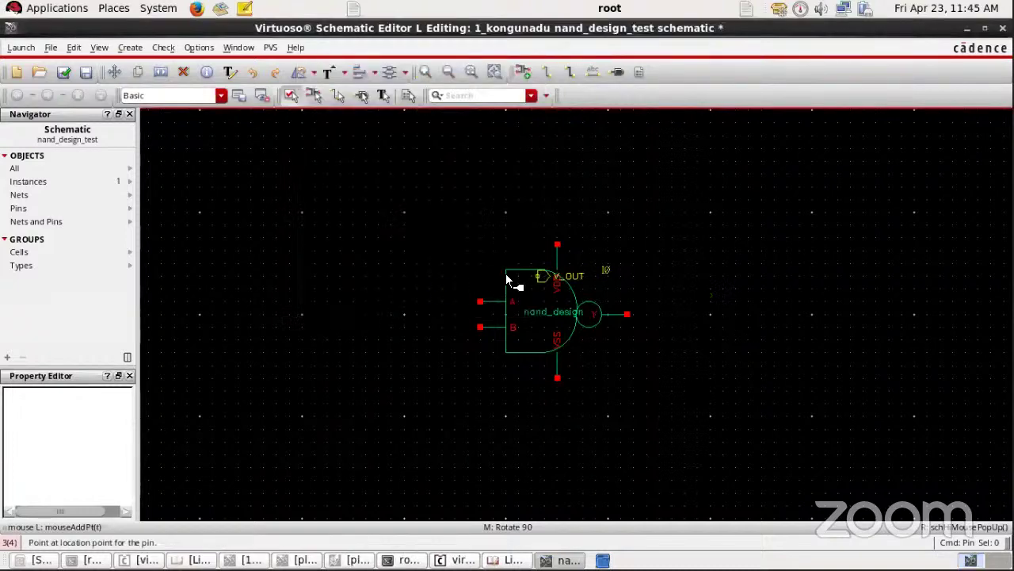